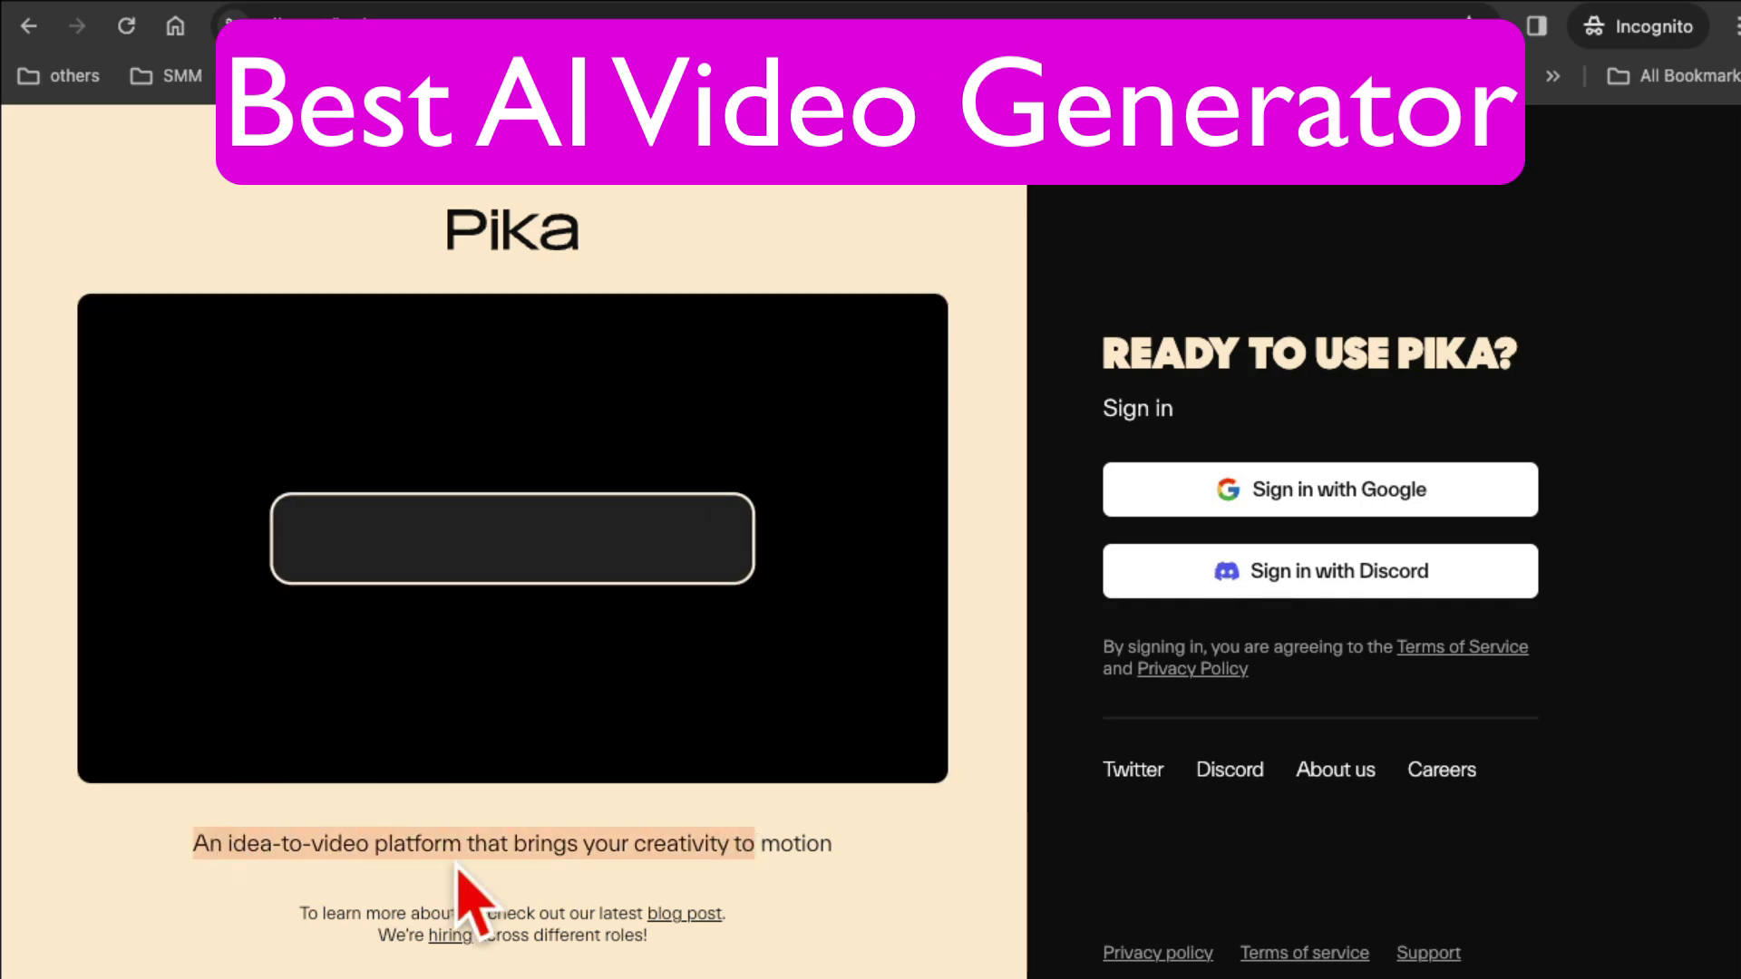
click(469, 897)
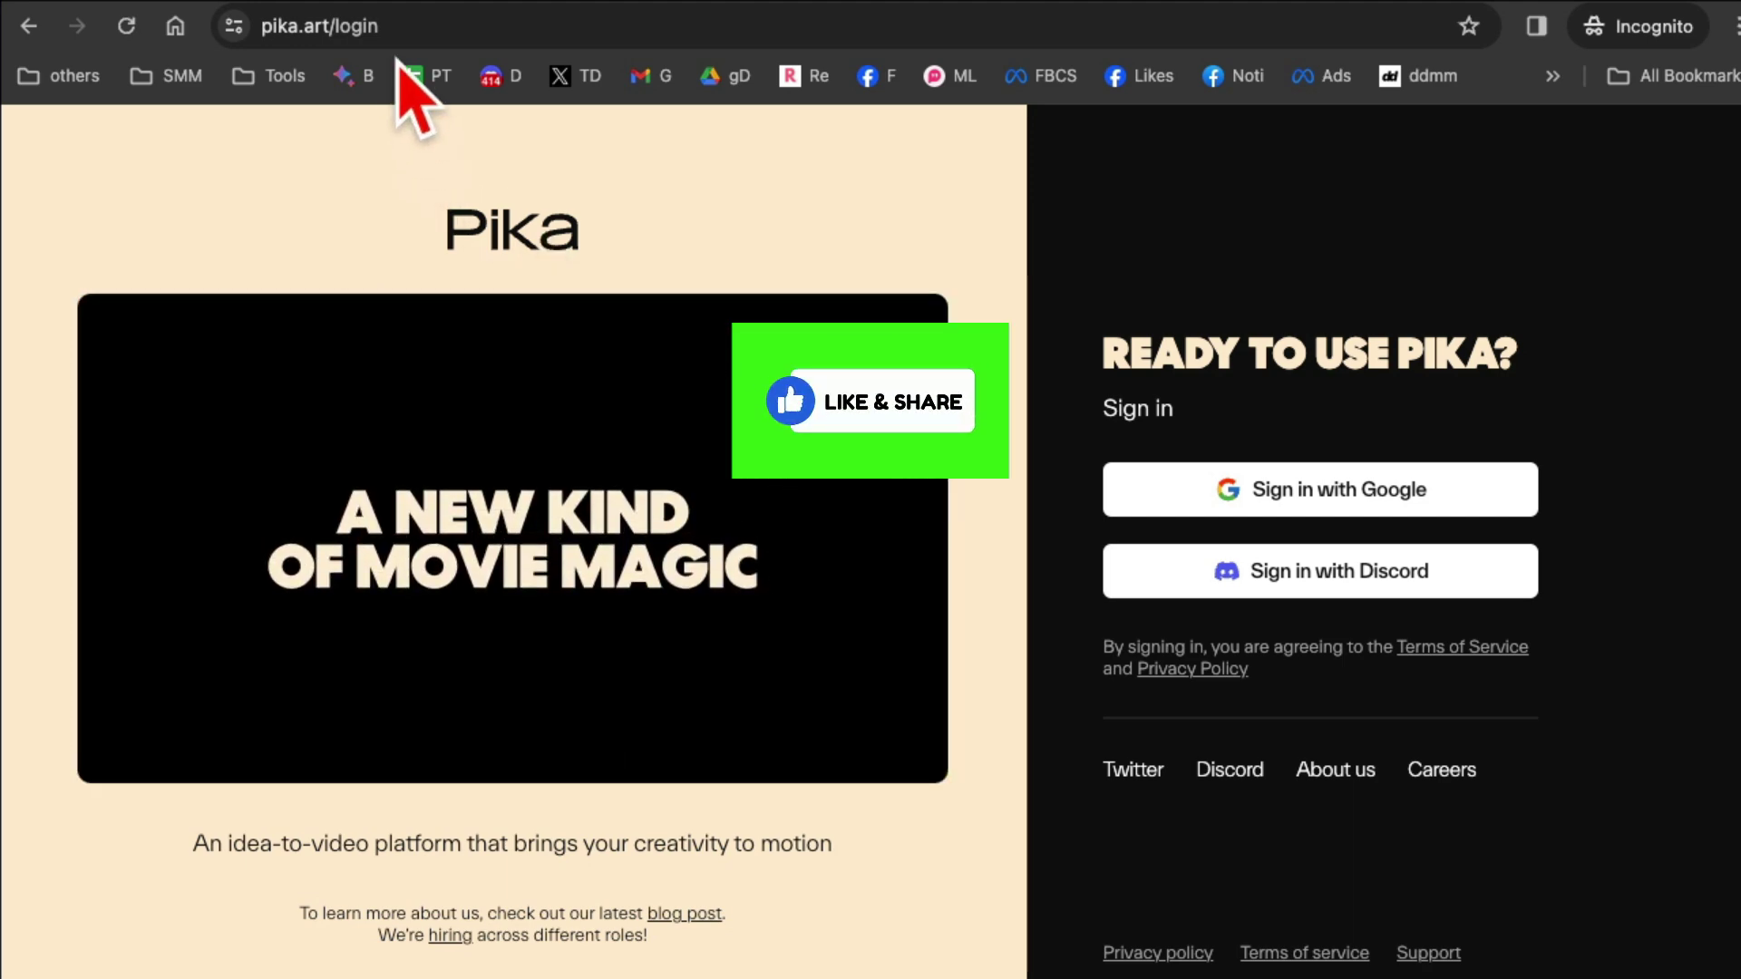
click(408, 26)
double_click(470, 26)
key(BackSpace)
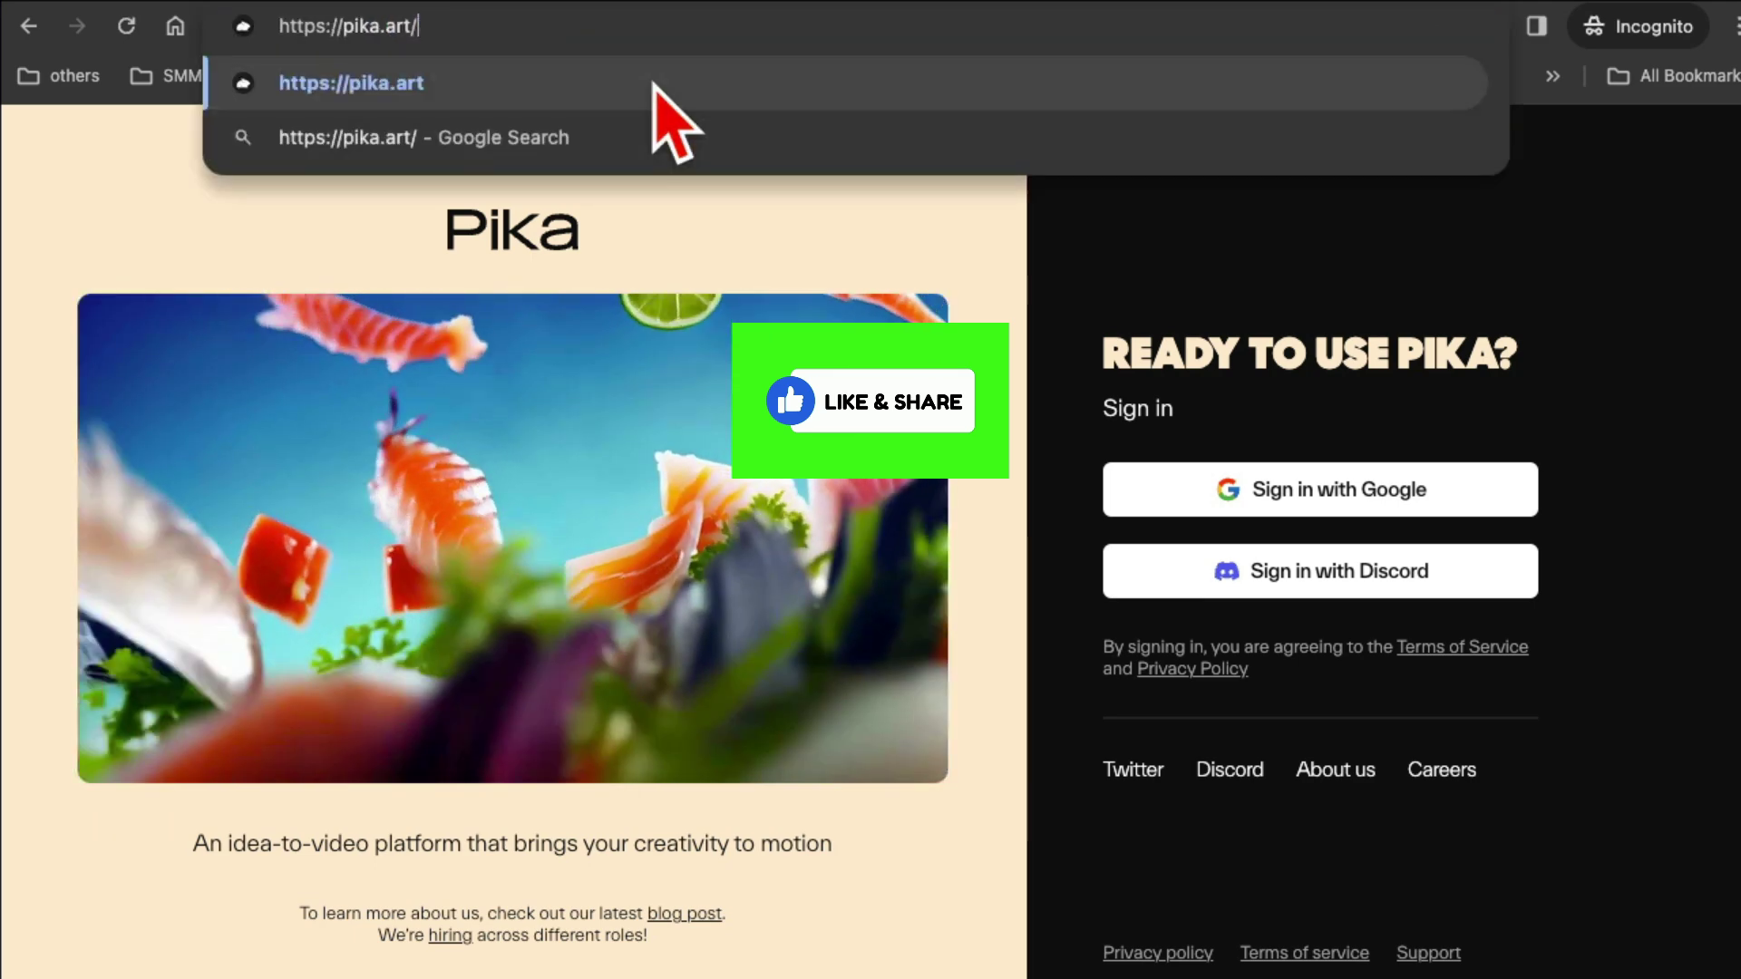
key(Return)
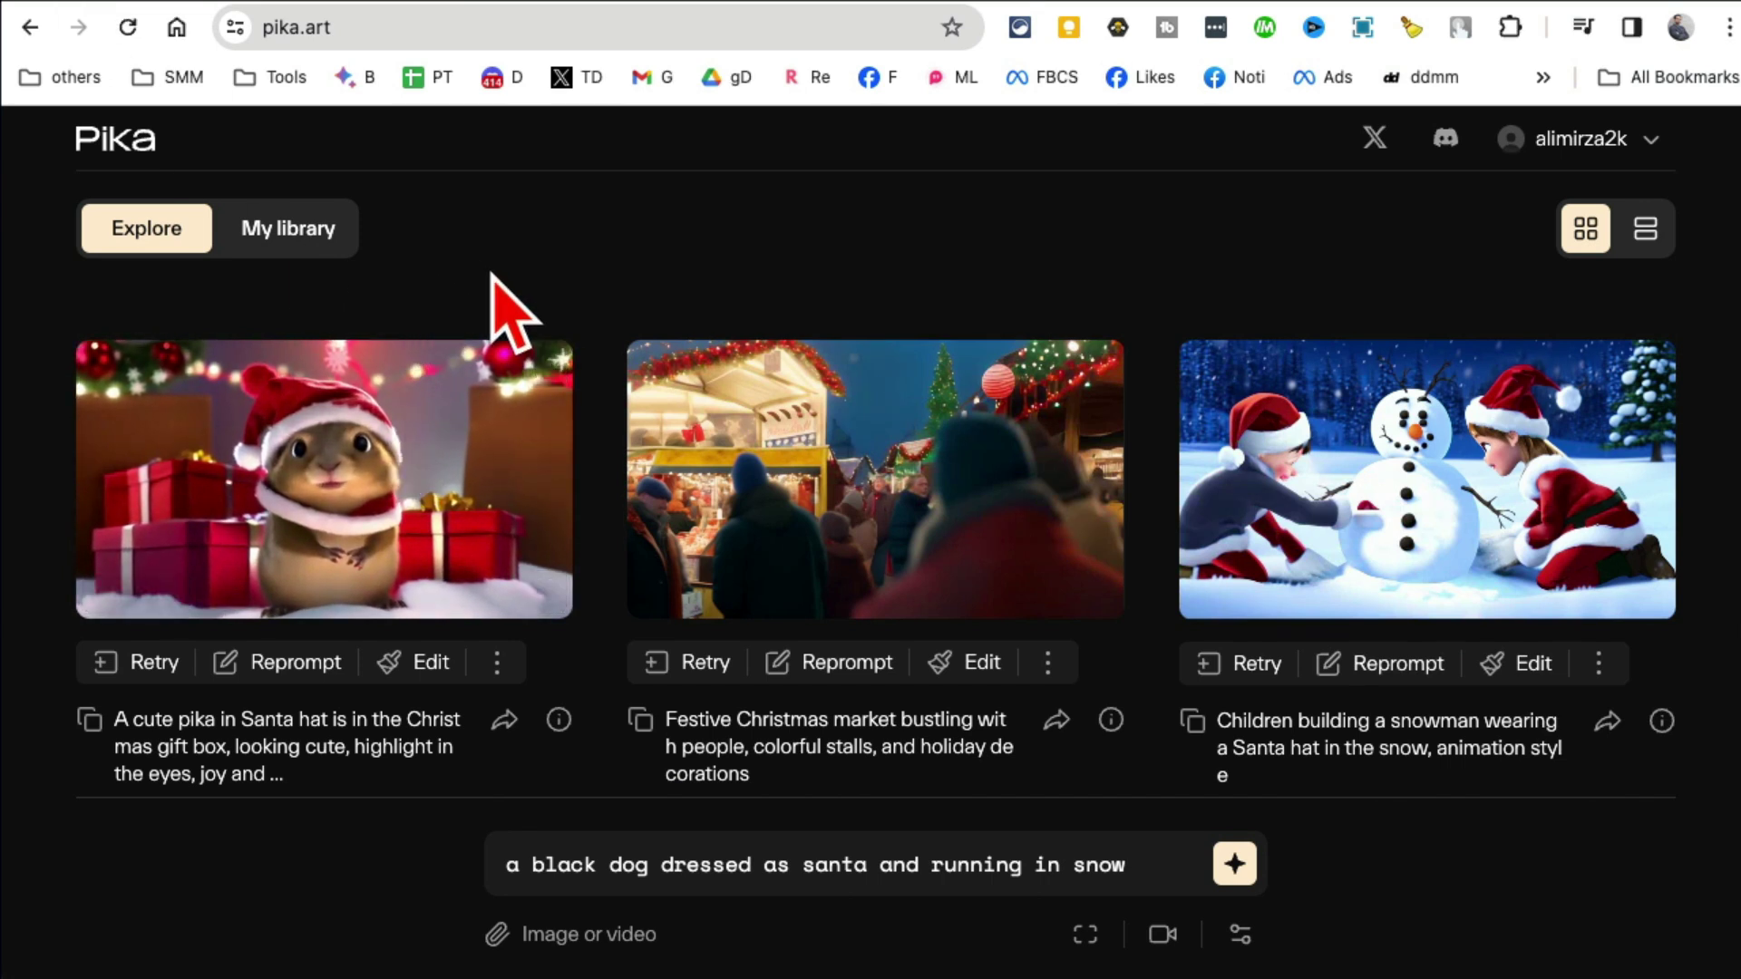
scroll(870, 518, down, 5)
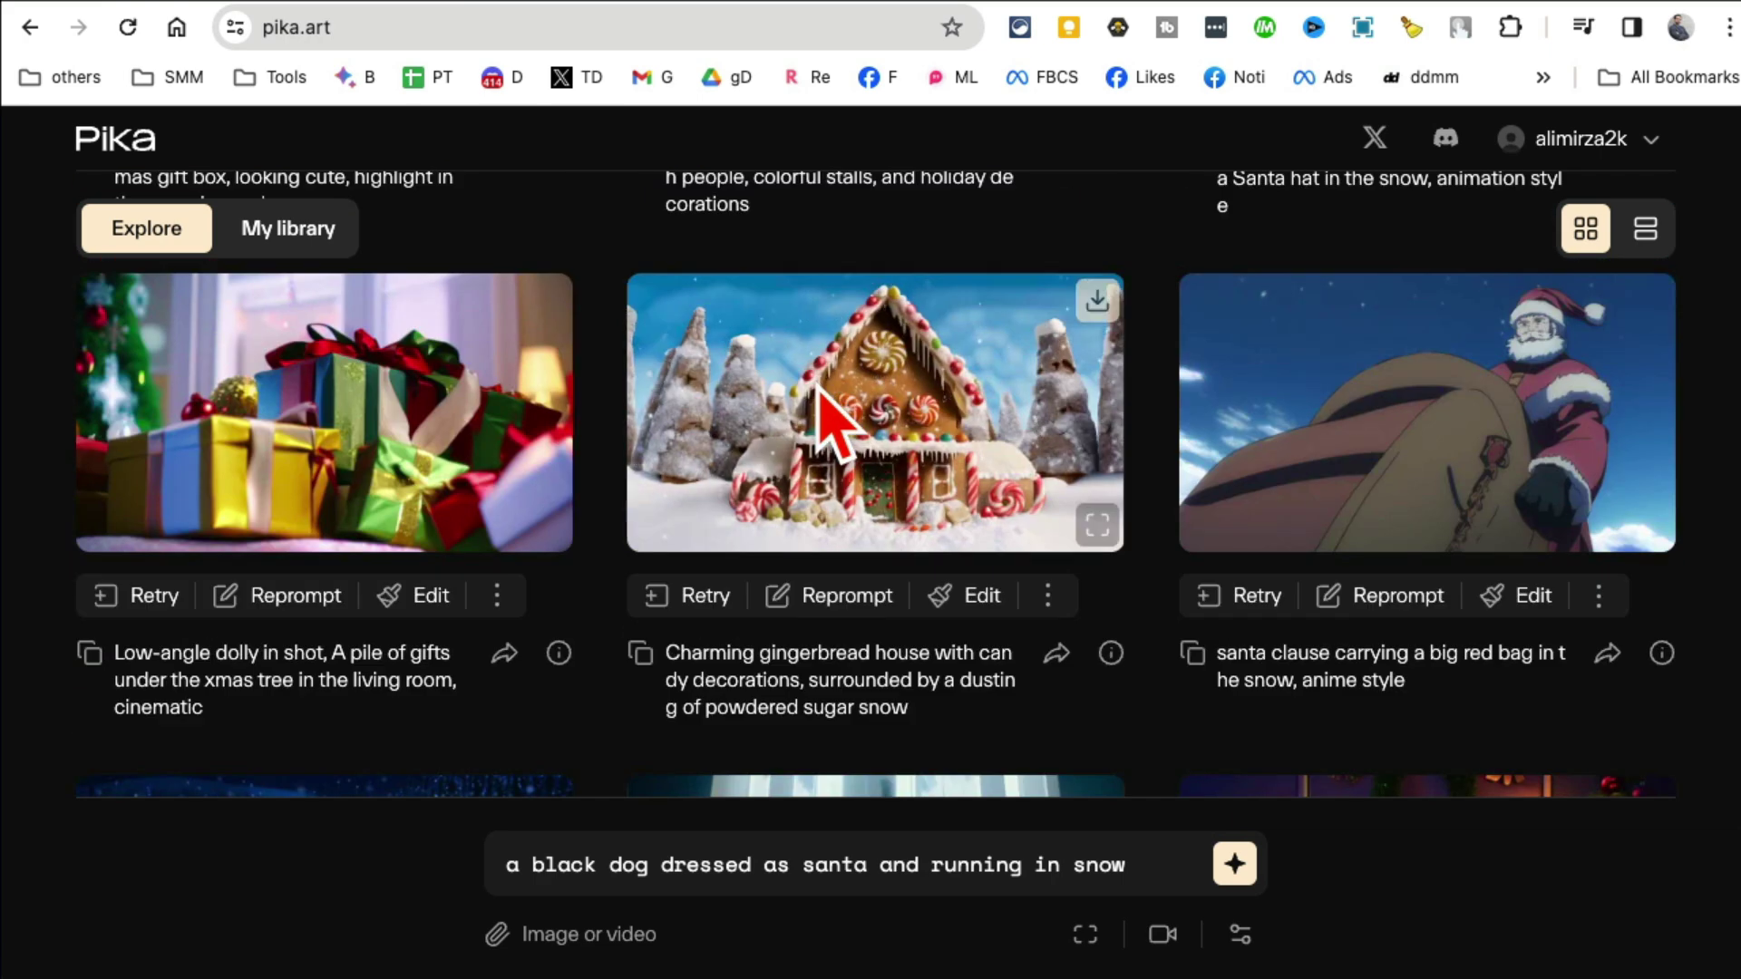
Step: Clear the existing story prompt and glance at the account menu
triple_click(745, 864)
key(BackSpace)
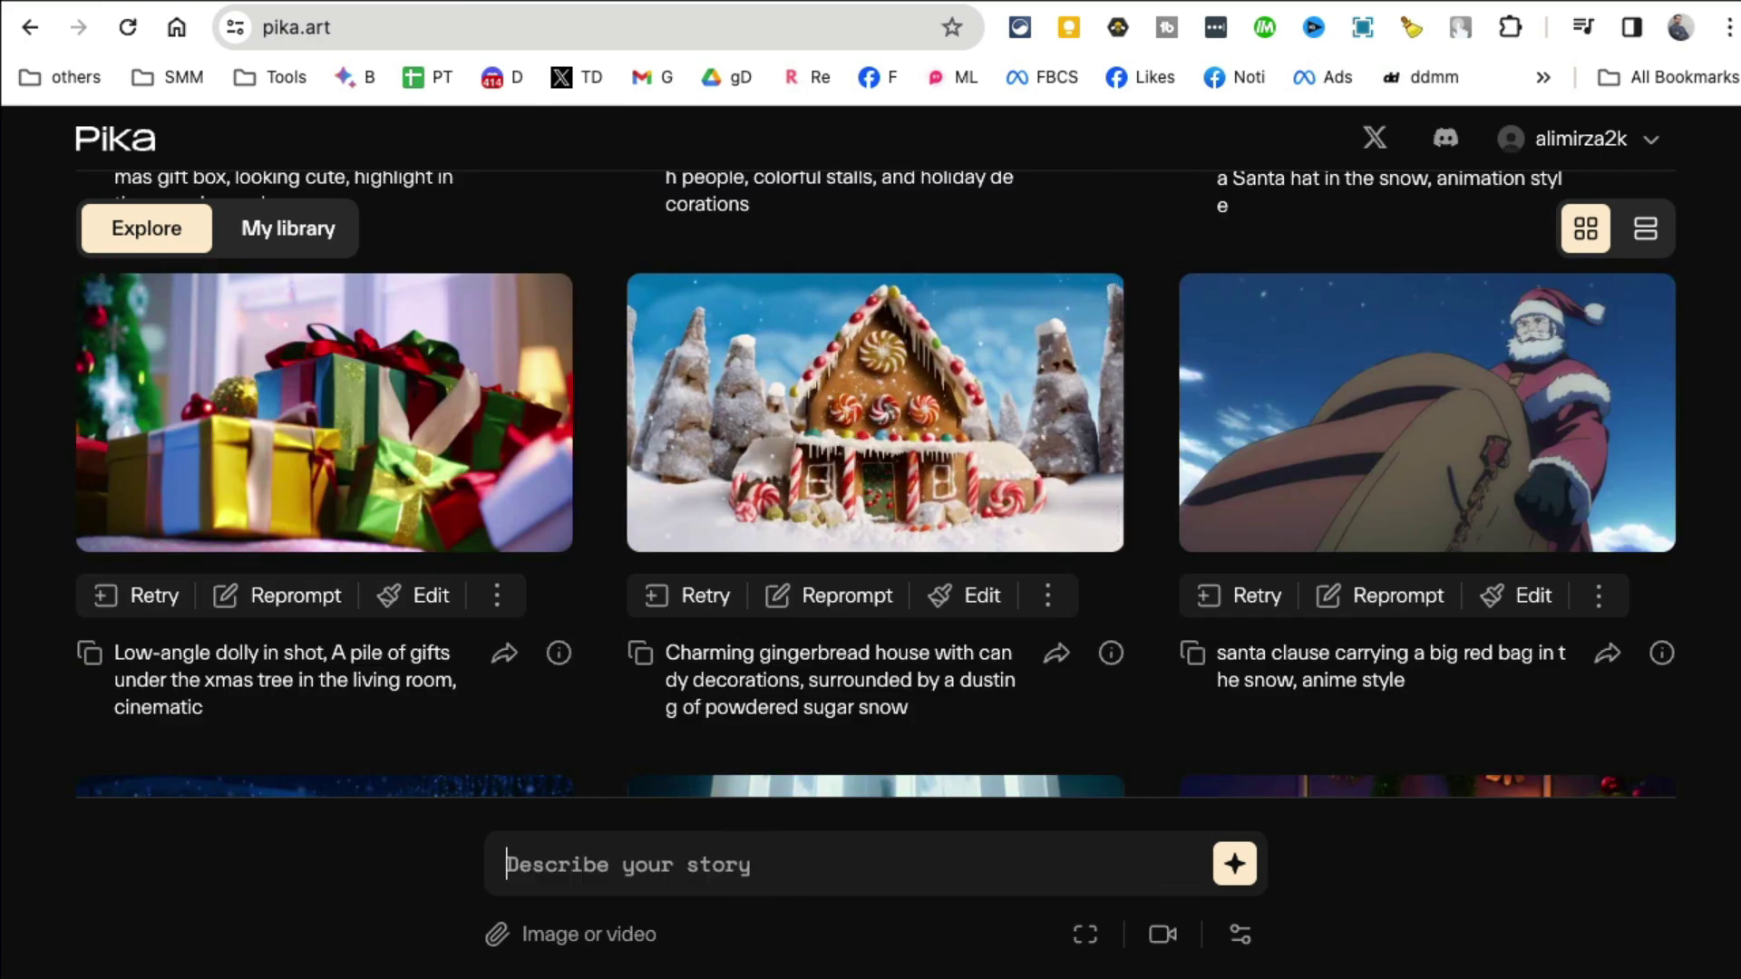
scroll(1202, 637, up, 5)
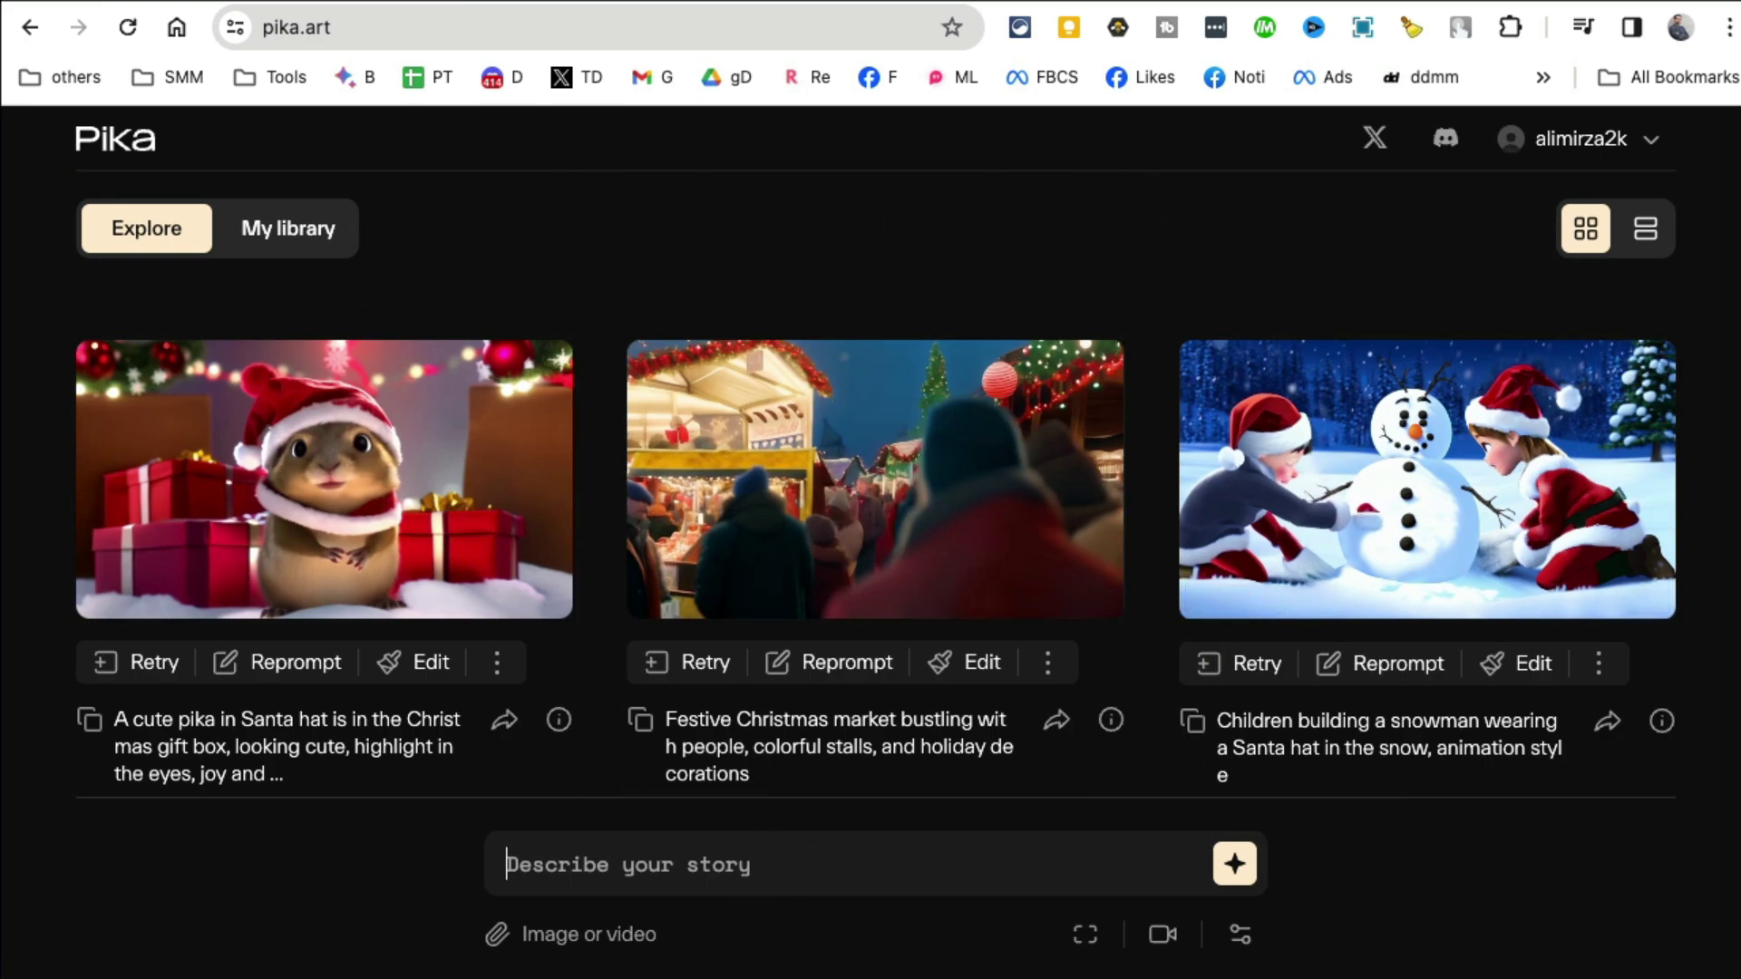
click(1651, 138)
click(1139, 263)
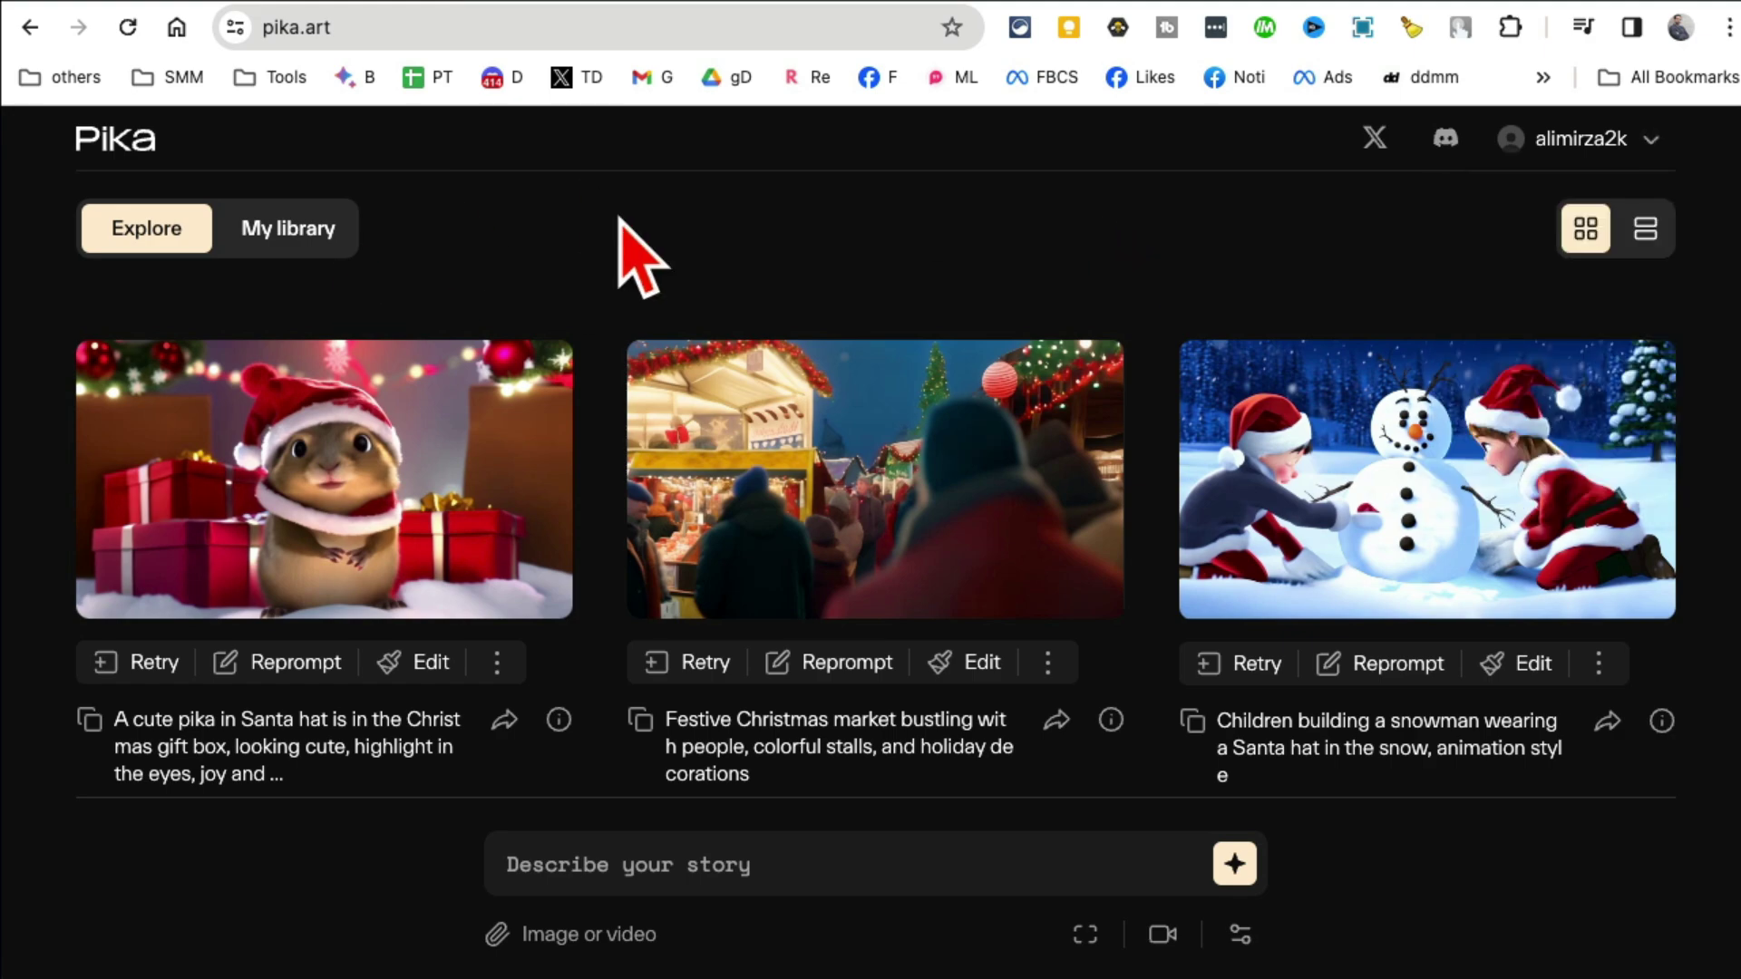
scroll(926, 405, down, 3)
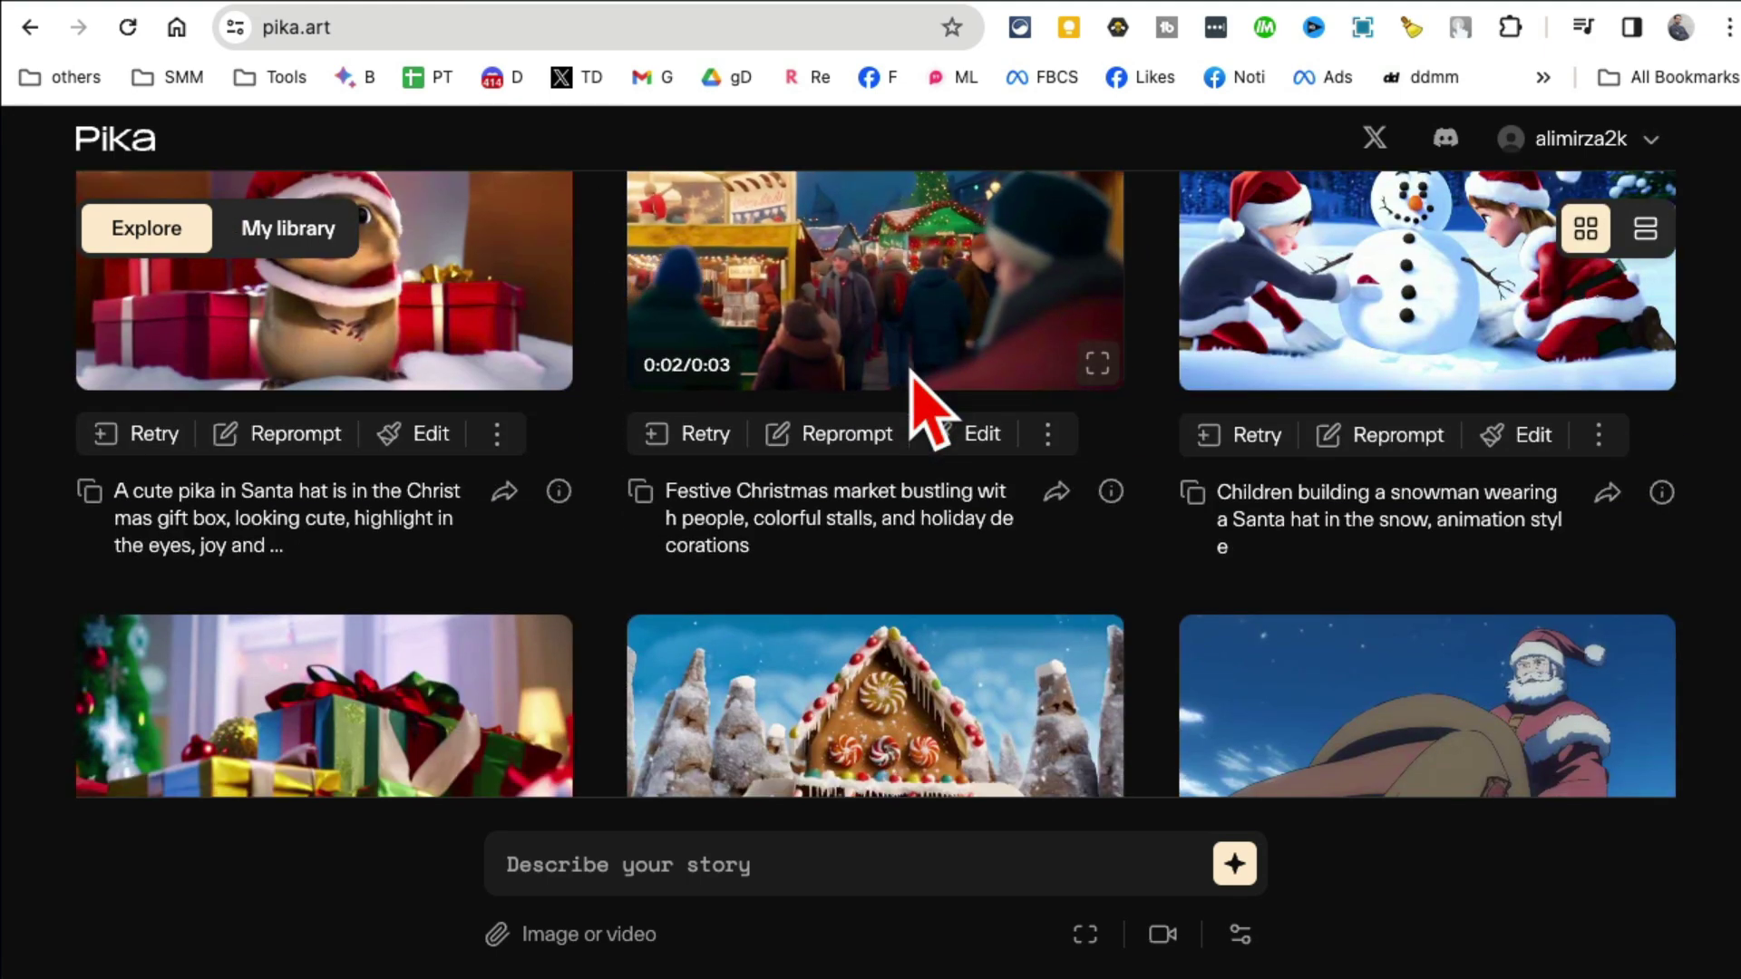
scroll(926, 405, down, 2)
scroll(929, 405, down, 3)
scroll(930, 406, up, 6)
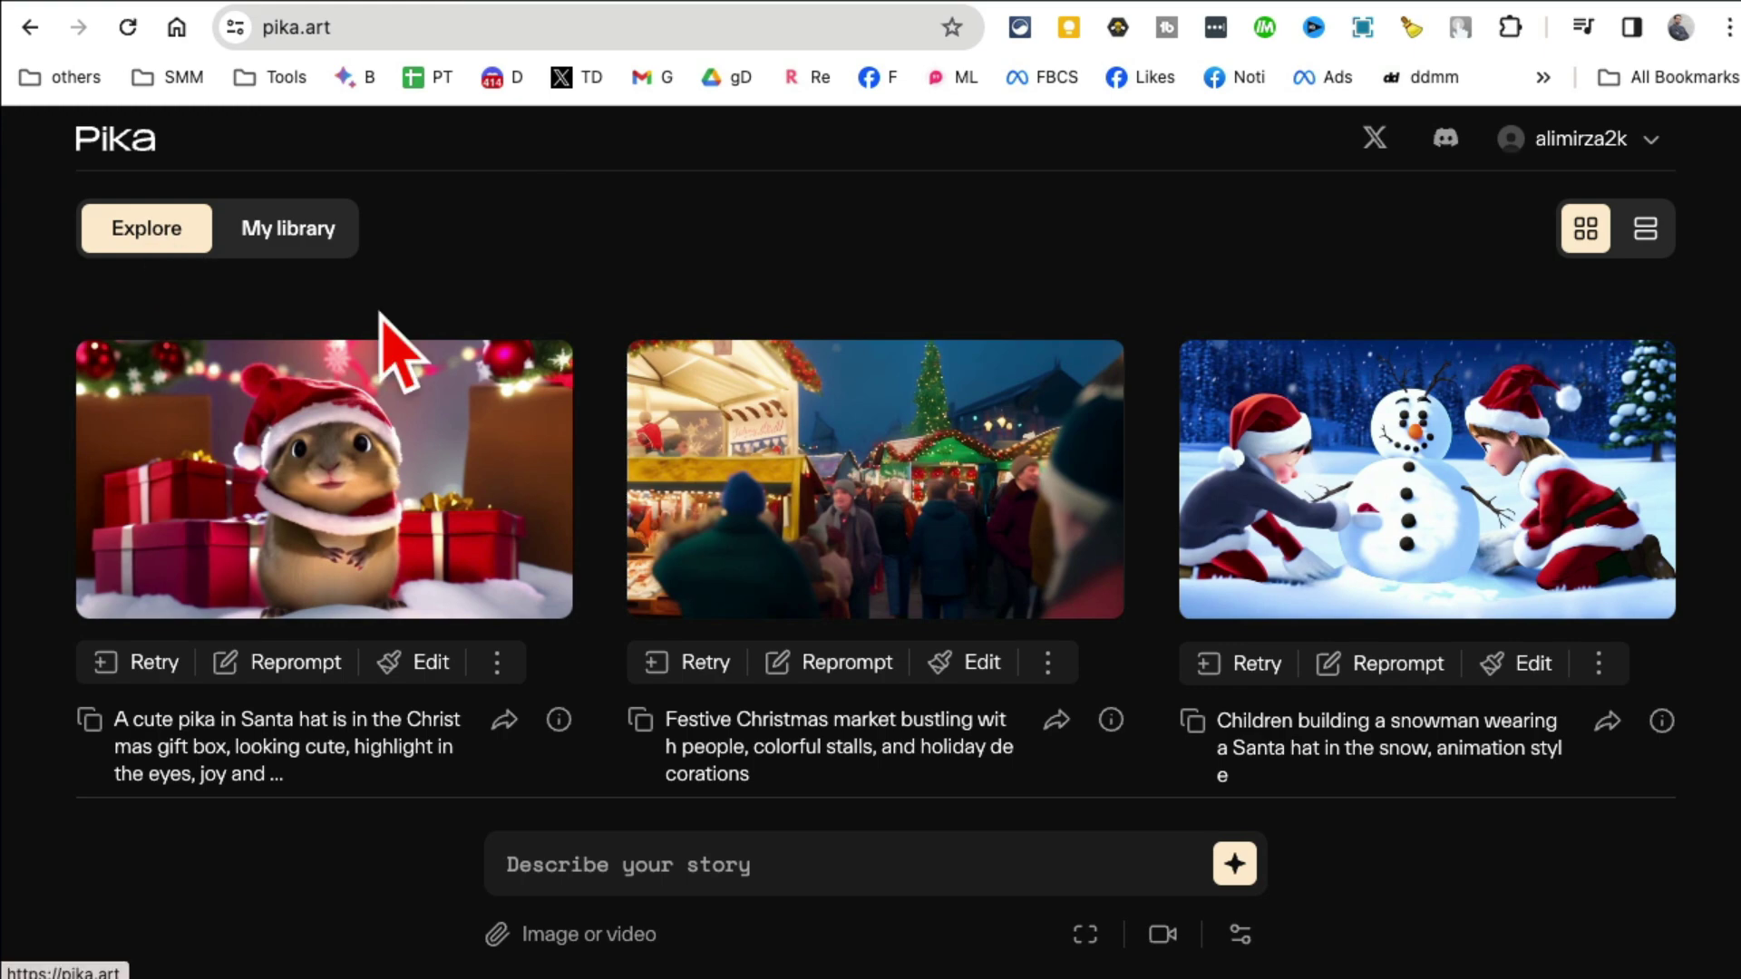
scroll(1420, 558, down, 3)
scroll(1421, 558, down, 3)
scroll(1422, 559, down, 2)
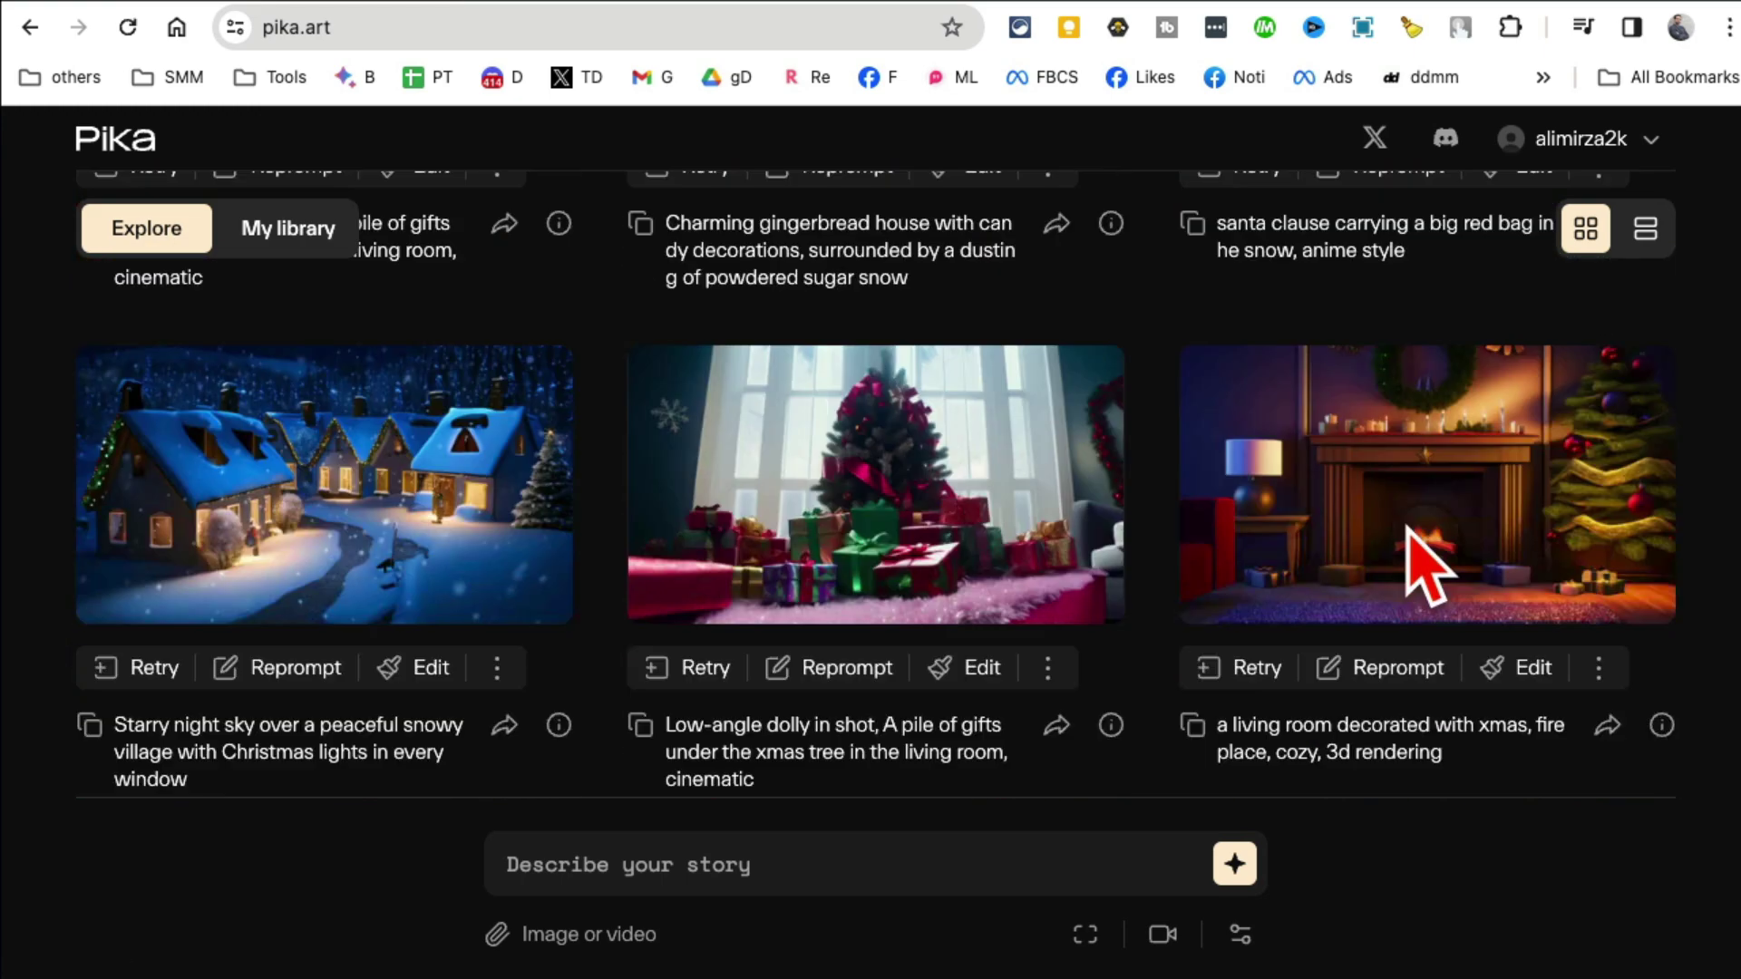
scroll(1420, 558, down, 2)
Step: Preview the snowy village, pika sledge, Happy Pika mouse and raccoon community videos
click(545, 340)
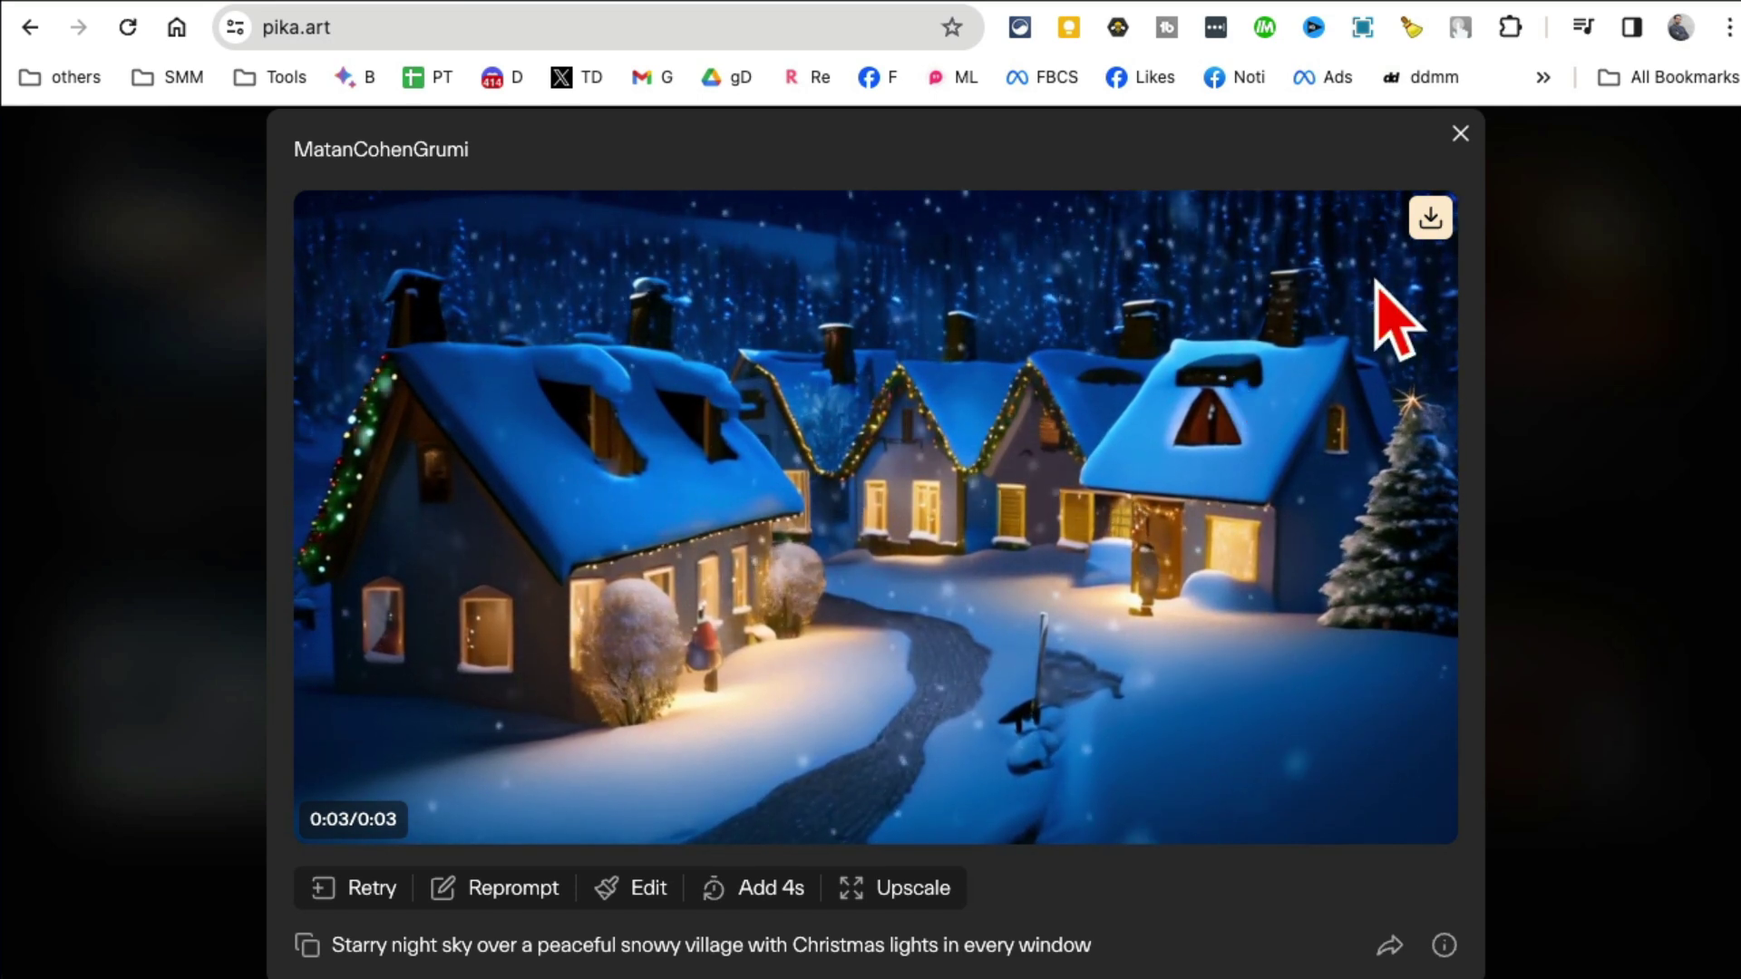
click(1461, 133)
scroll(885, 585, down, 1)
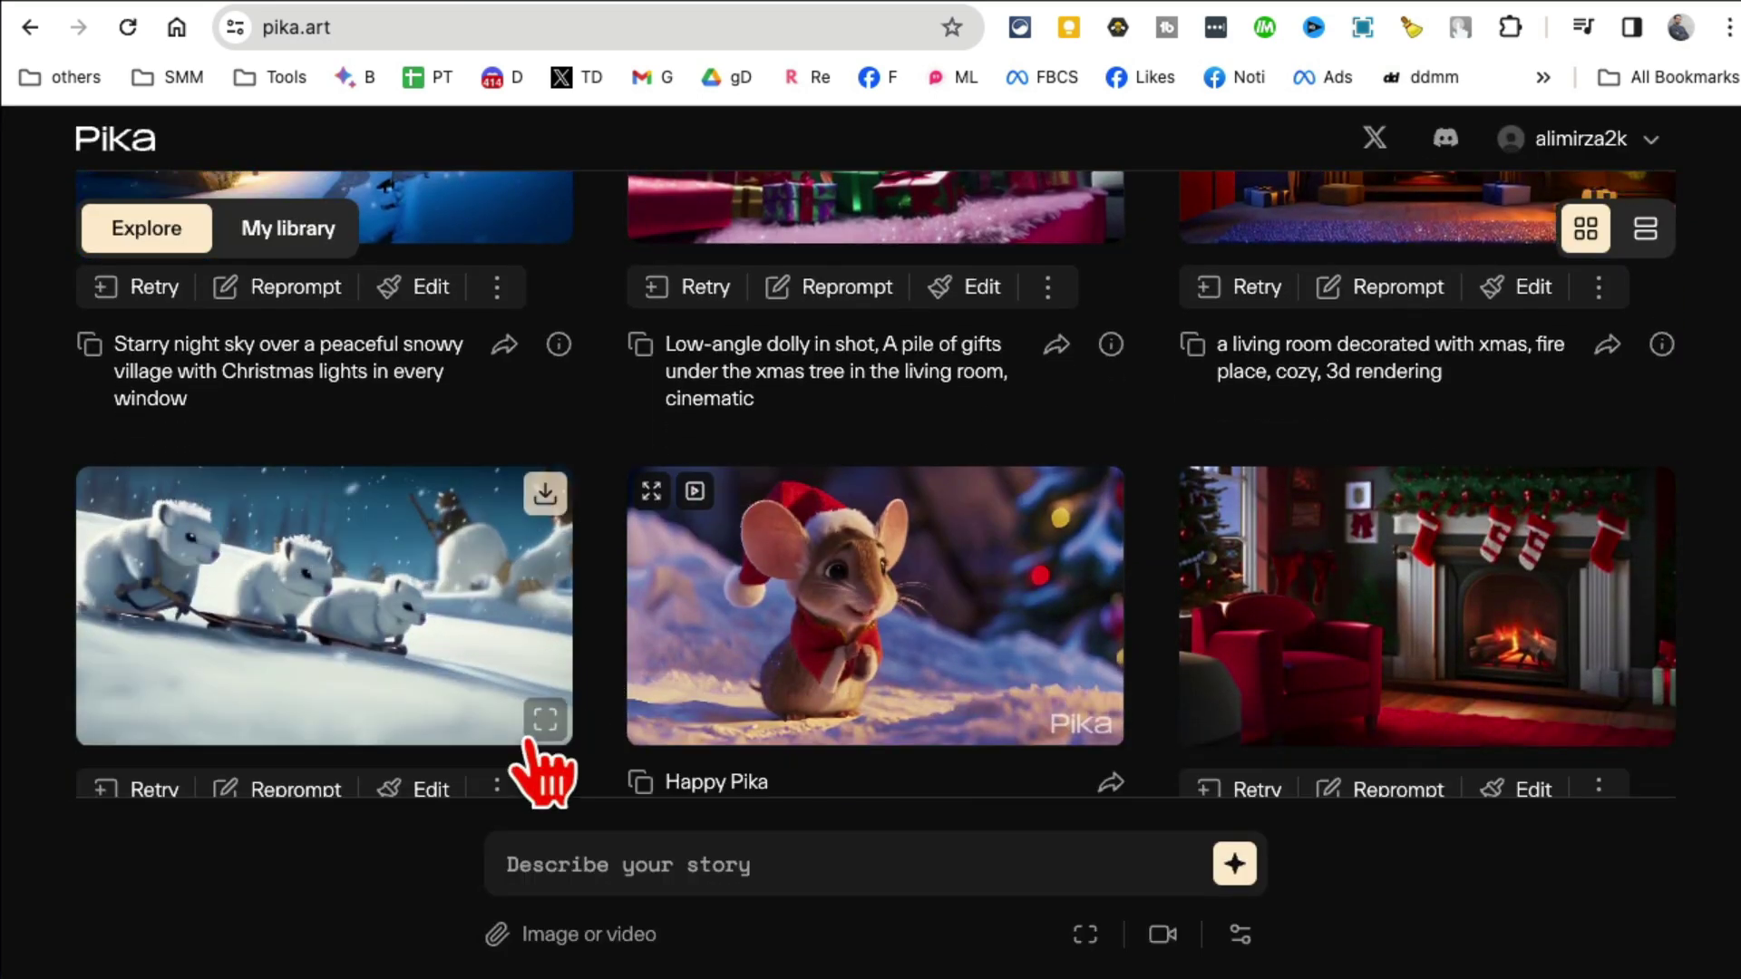
click(530, 741)
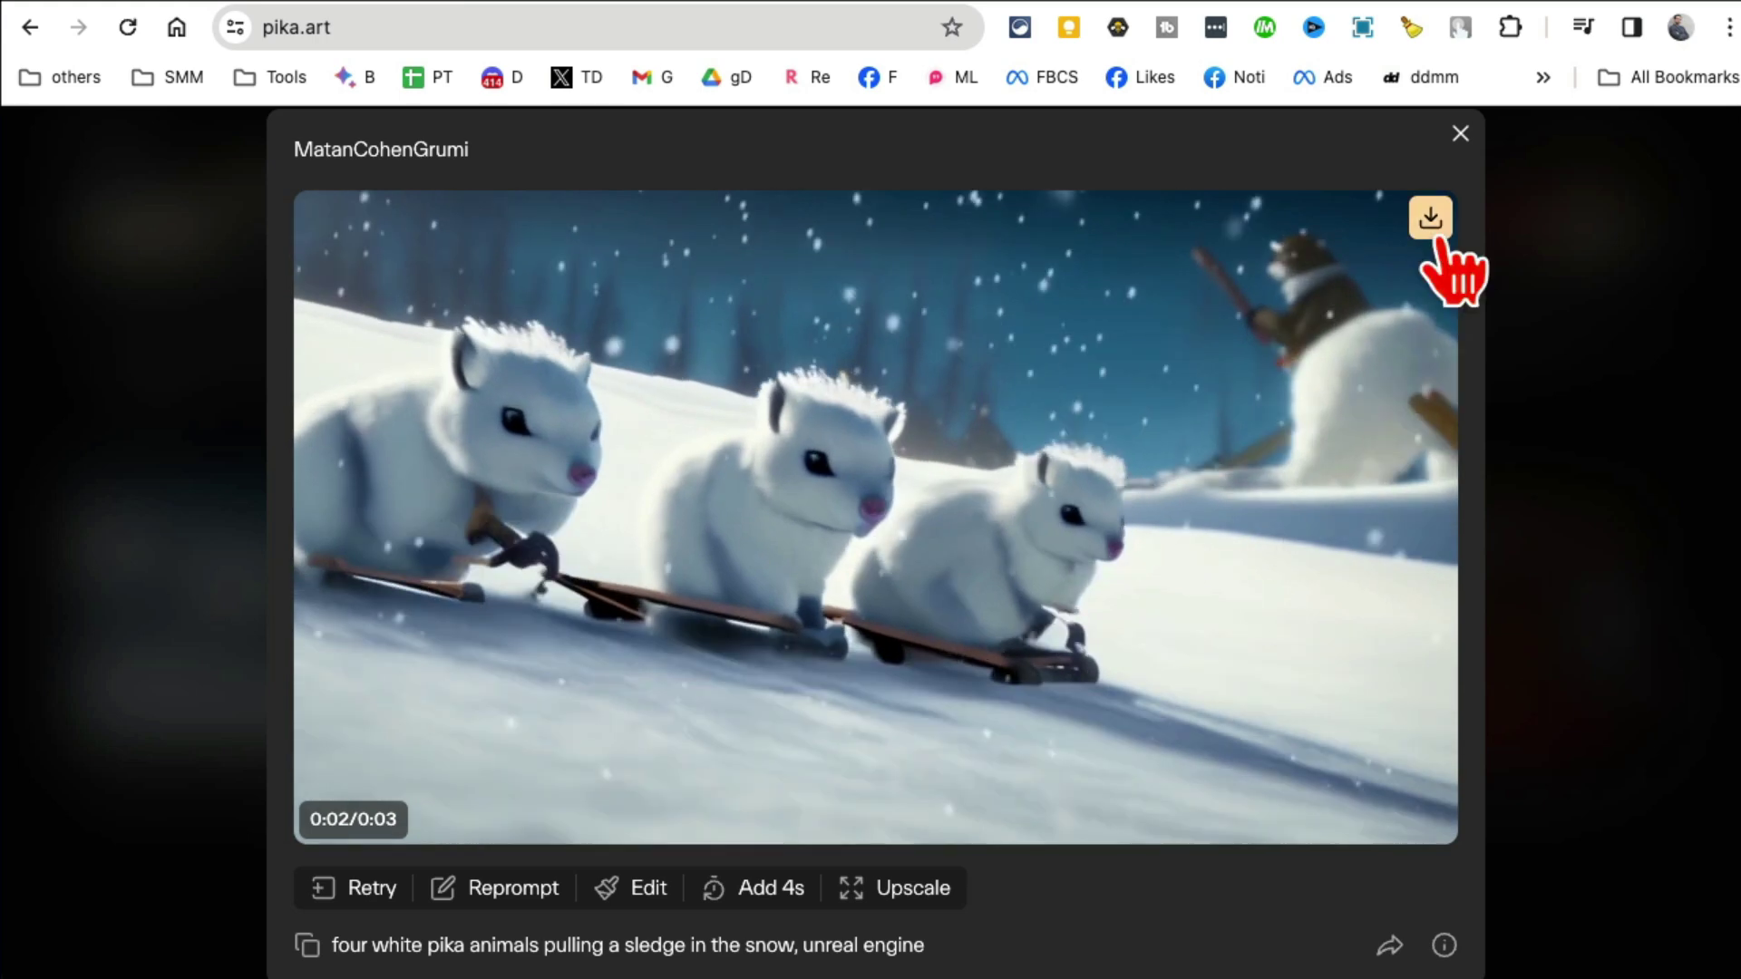
click(1461, 134)
scroll(1224, 681, down, 1)
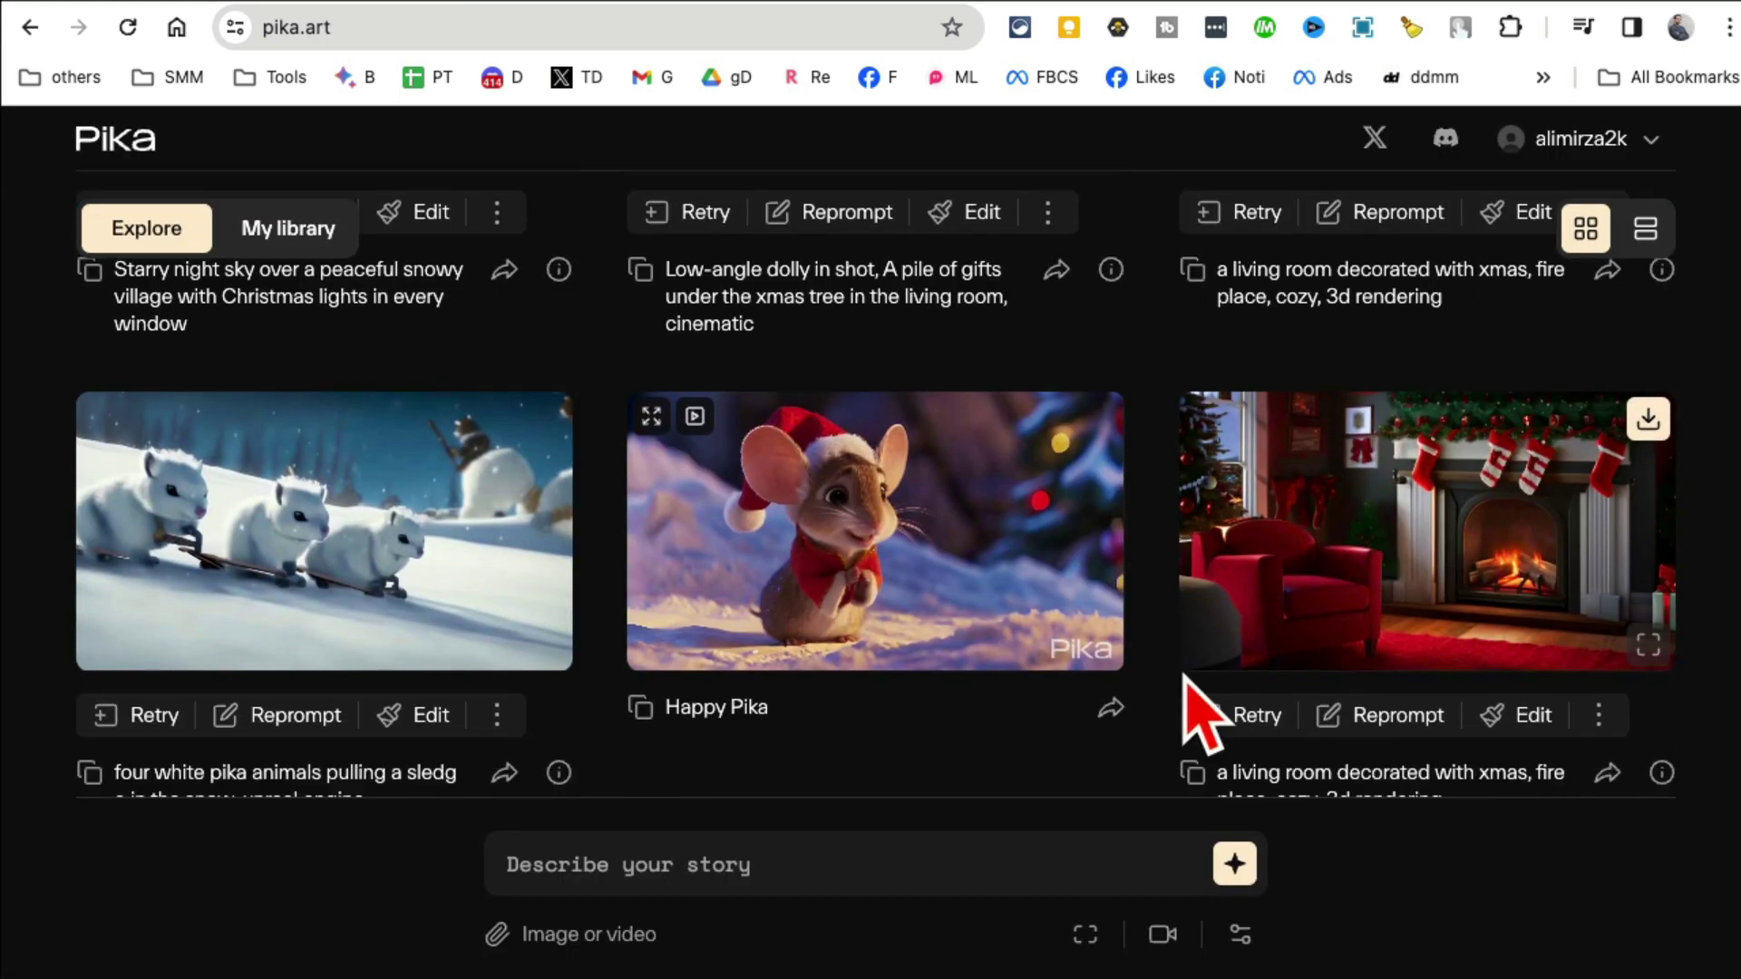
click(1092, 653)
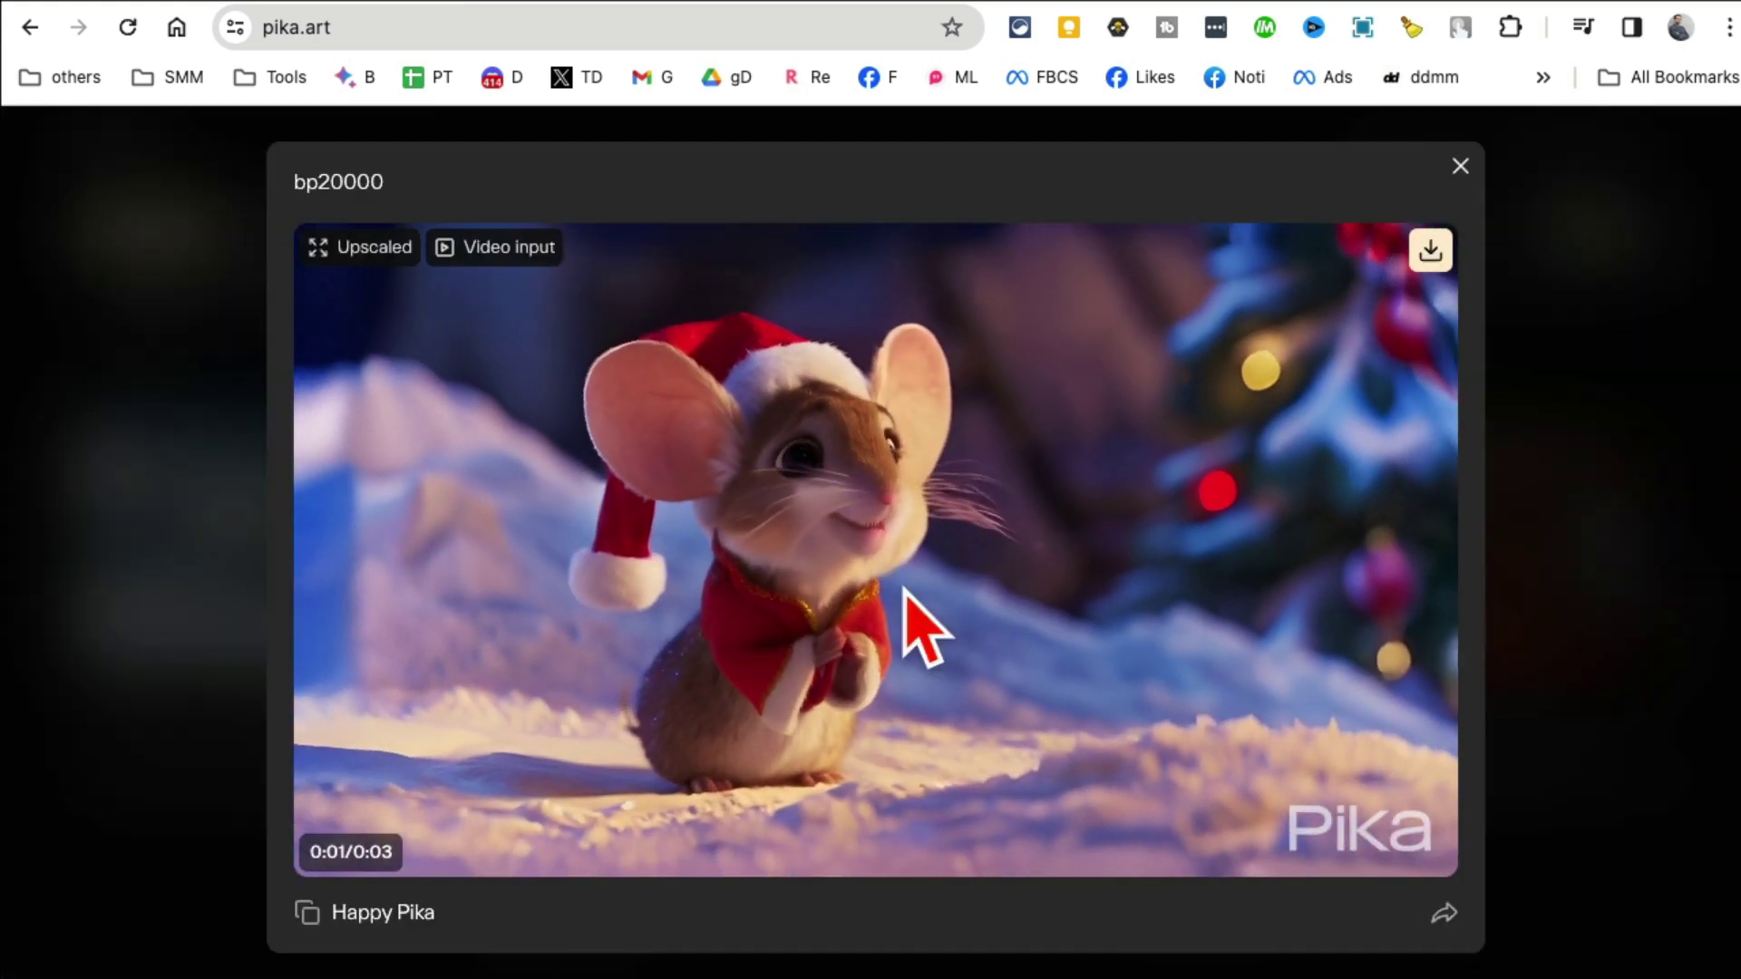
click(1462, 166)
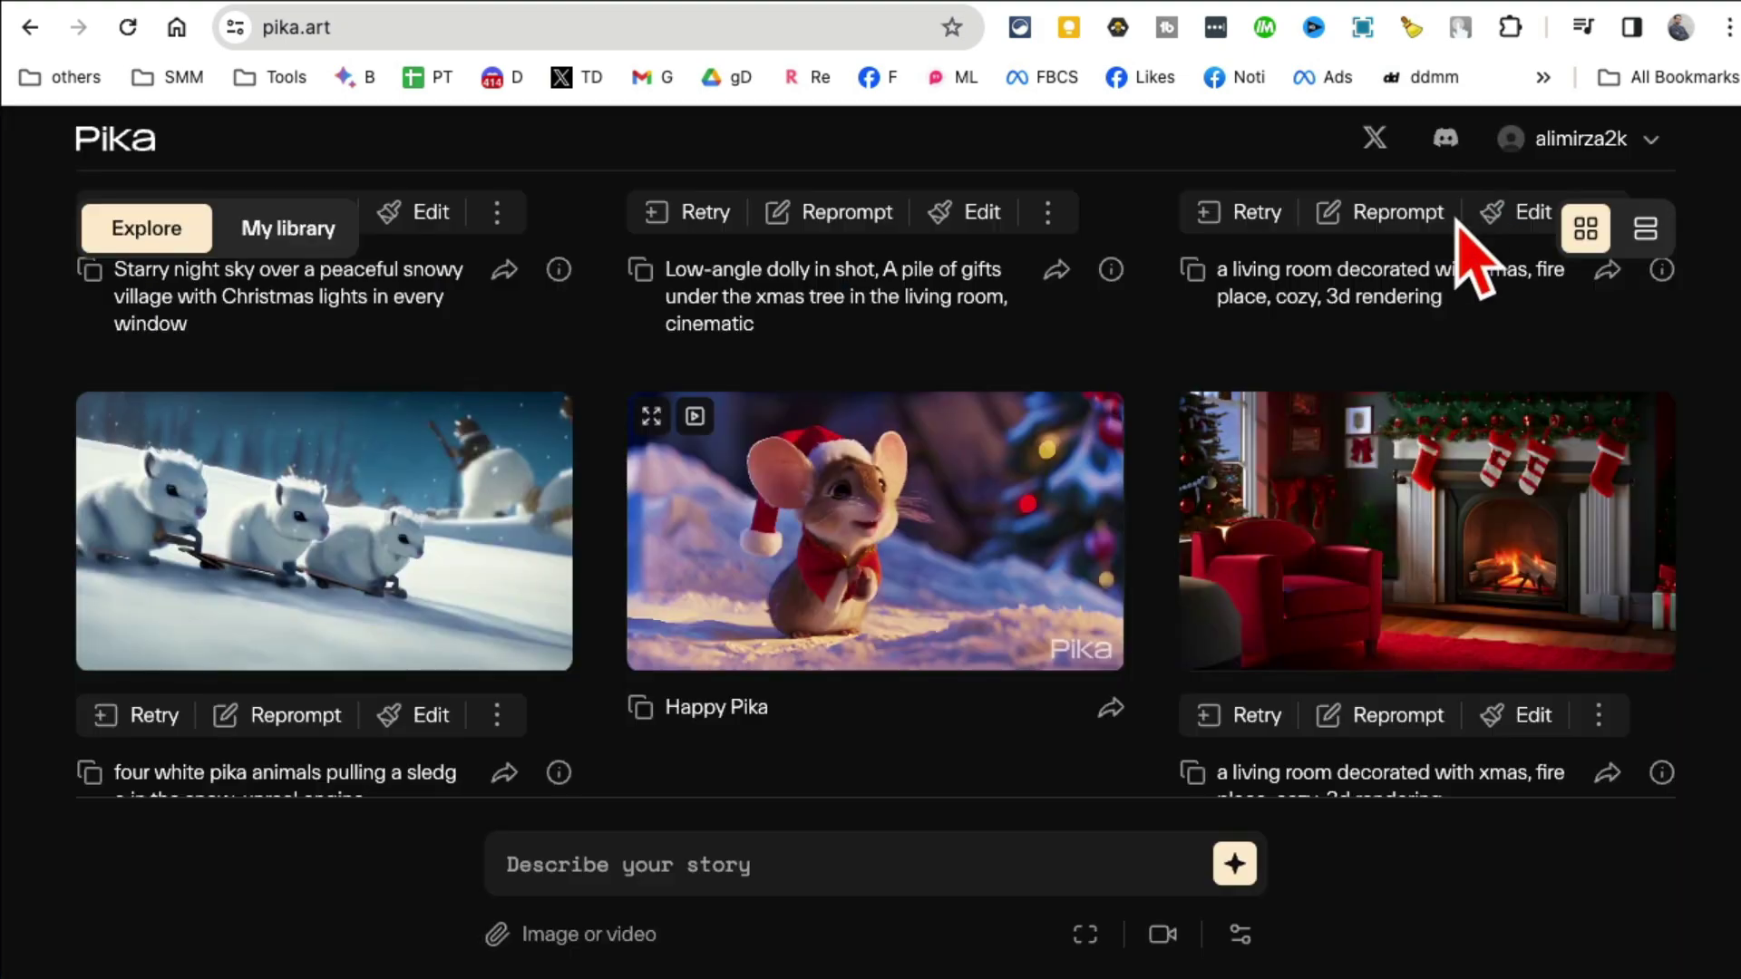
scroll(1422, 544, down, 3)
scroll(1422, 544, down, 5)
scroll(1420, 544, down, 5)
scroll(1496, 544, down, 5)
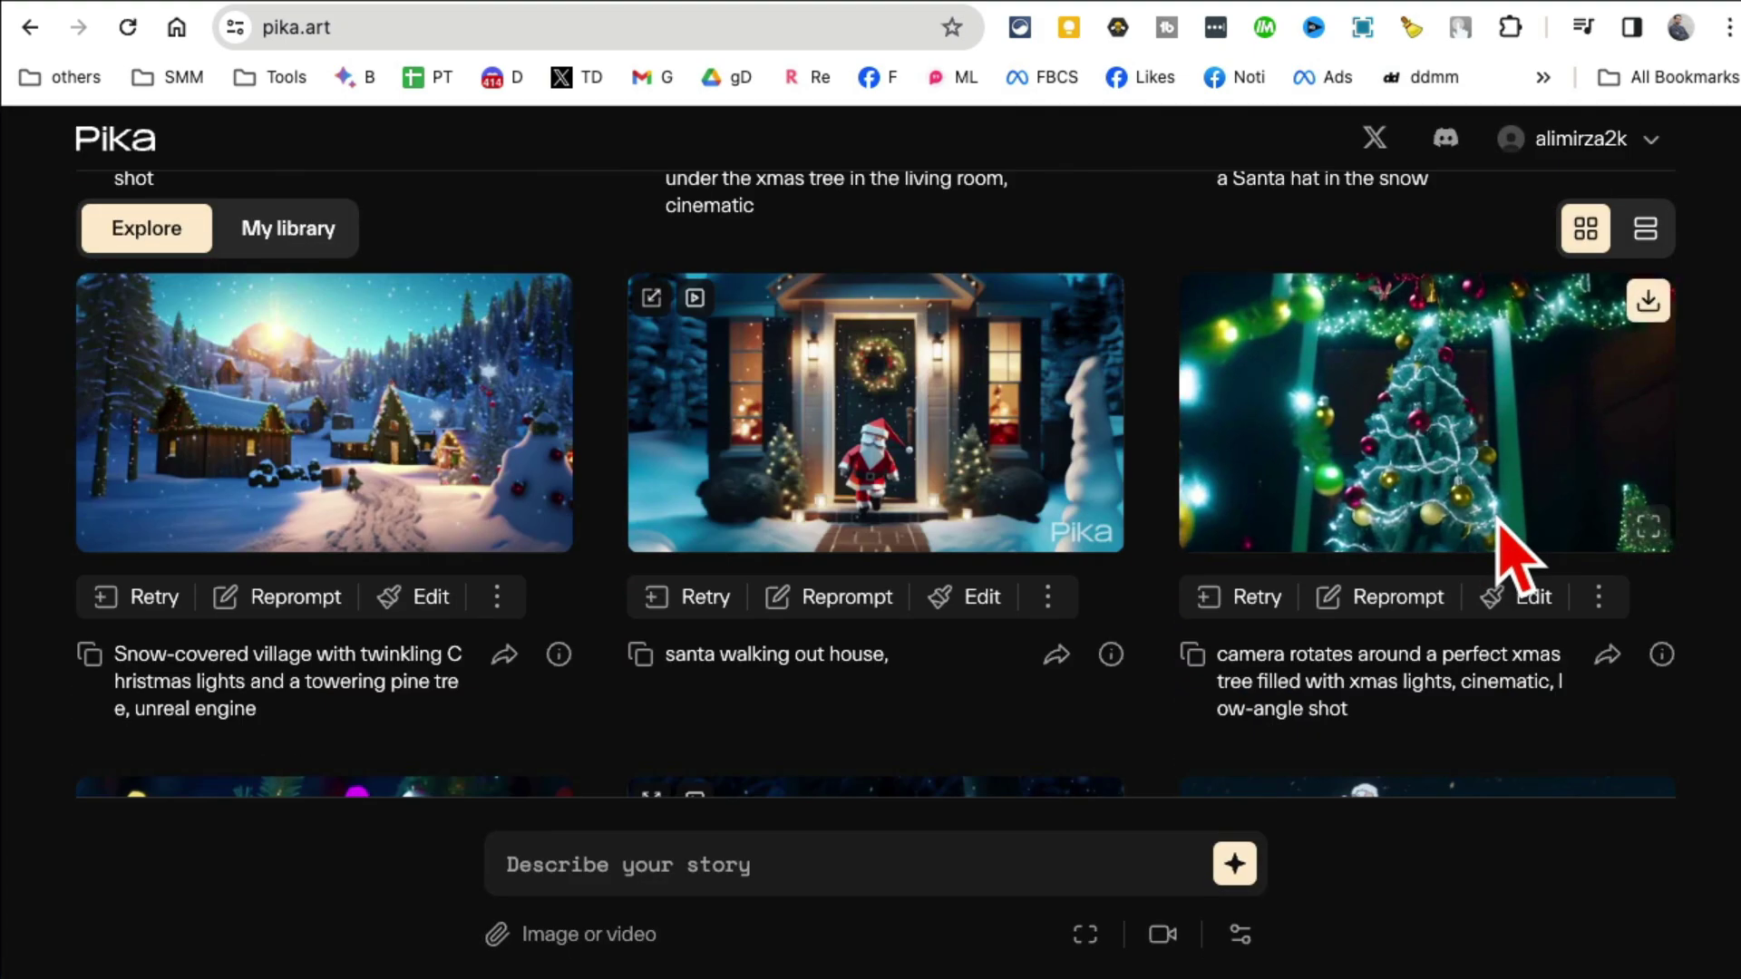
scroll(1510, 551, down, 5)
scroll(1514, 555, down, 5)
scroll(1509, 558, down, 4)
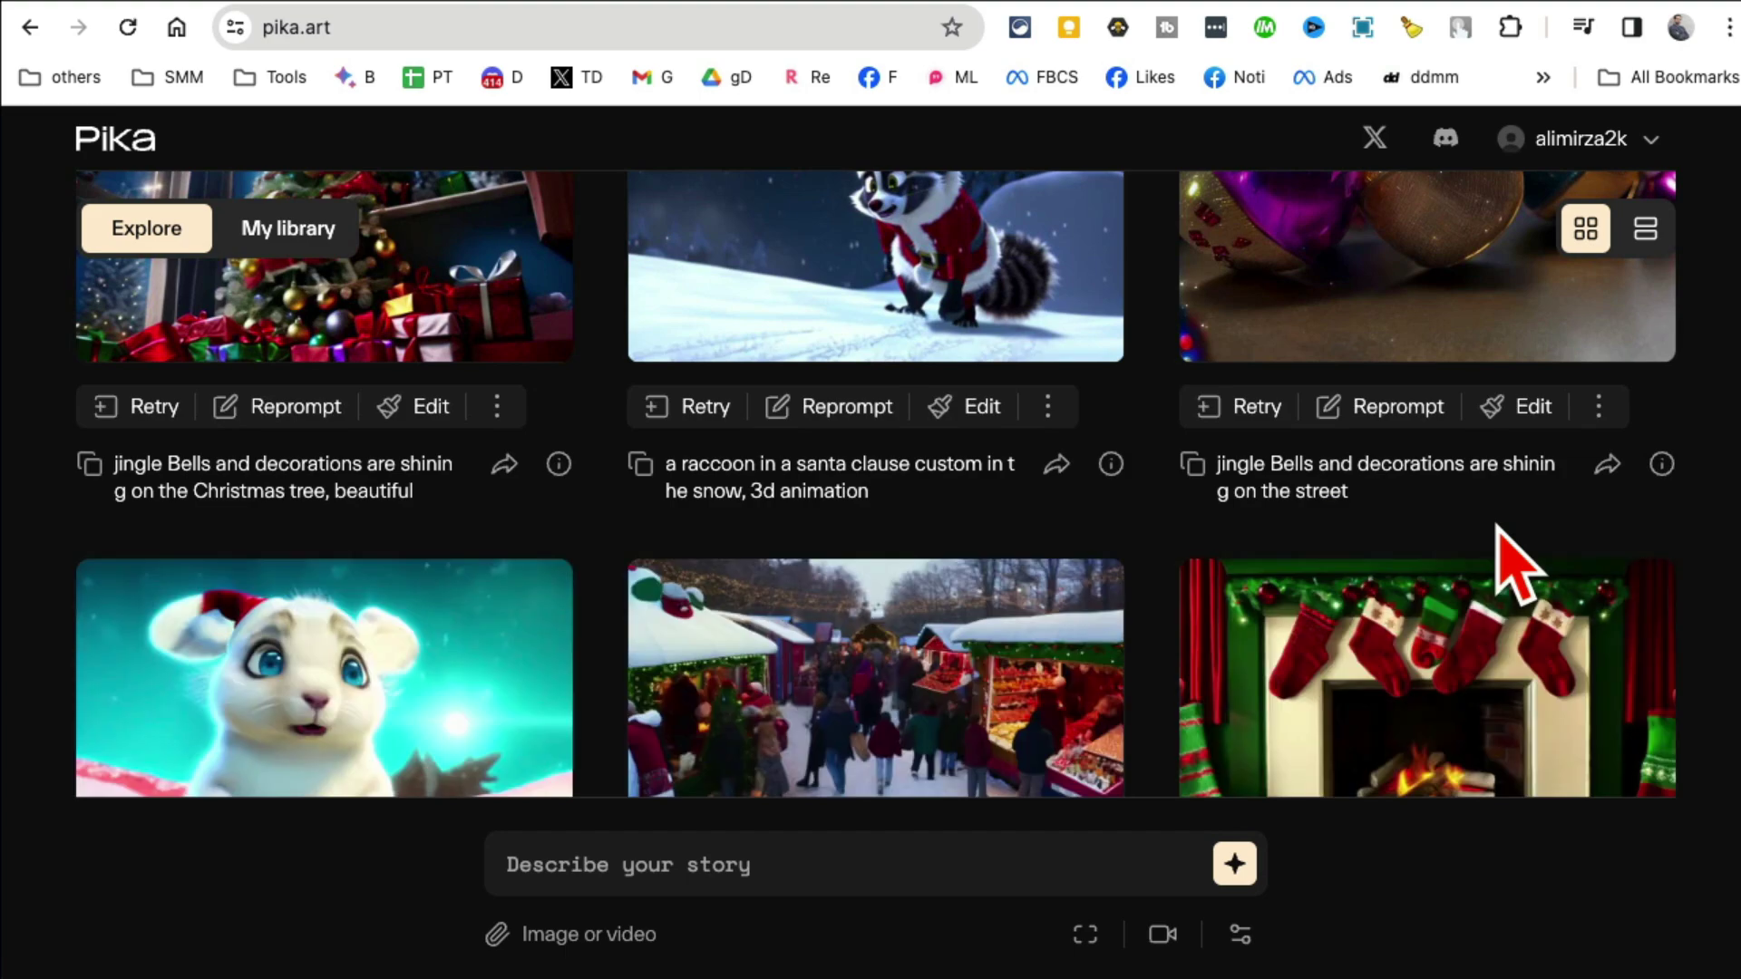
scroll(1512, 561, down, 4)
scroll(1513, 561, up, 5)
scroll(1512, 560, down, 3)
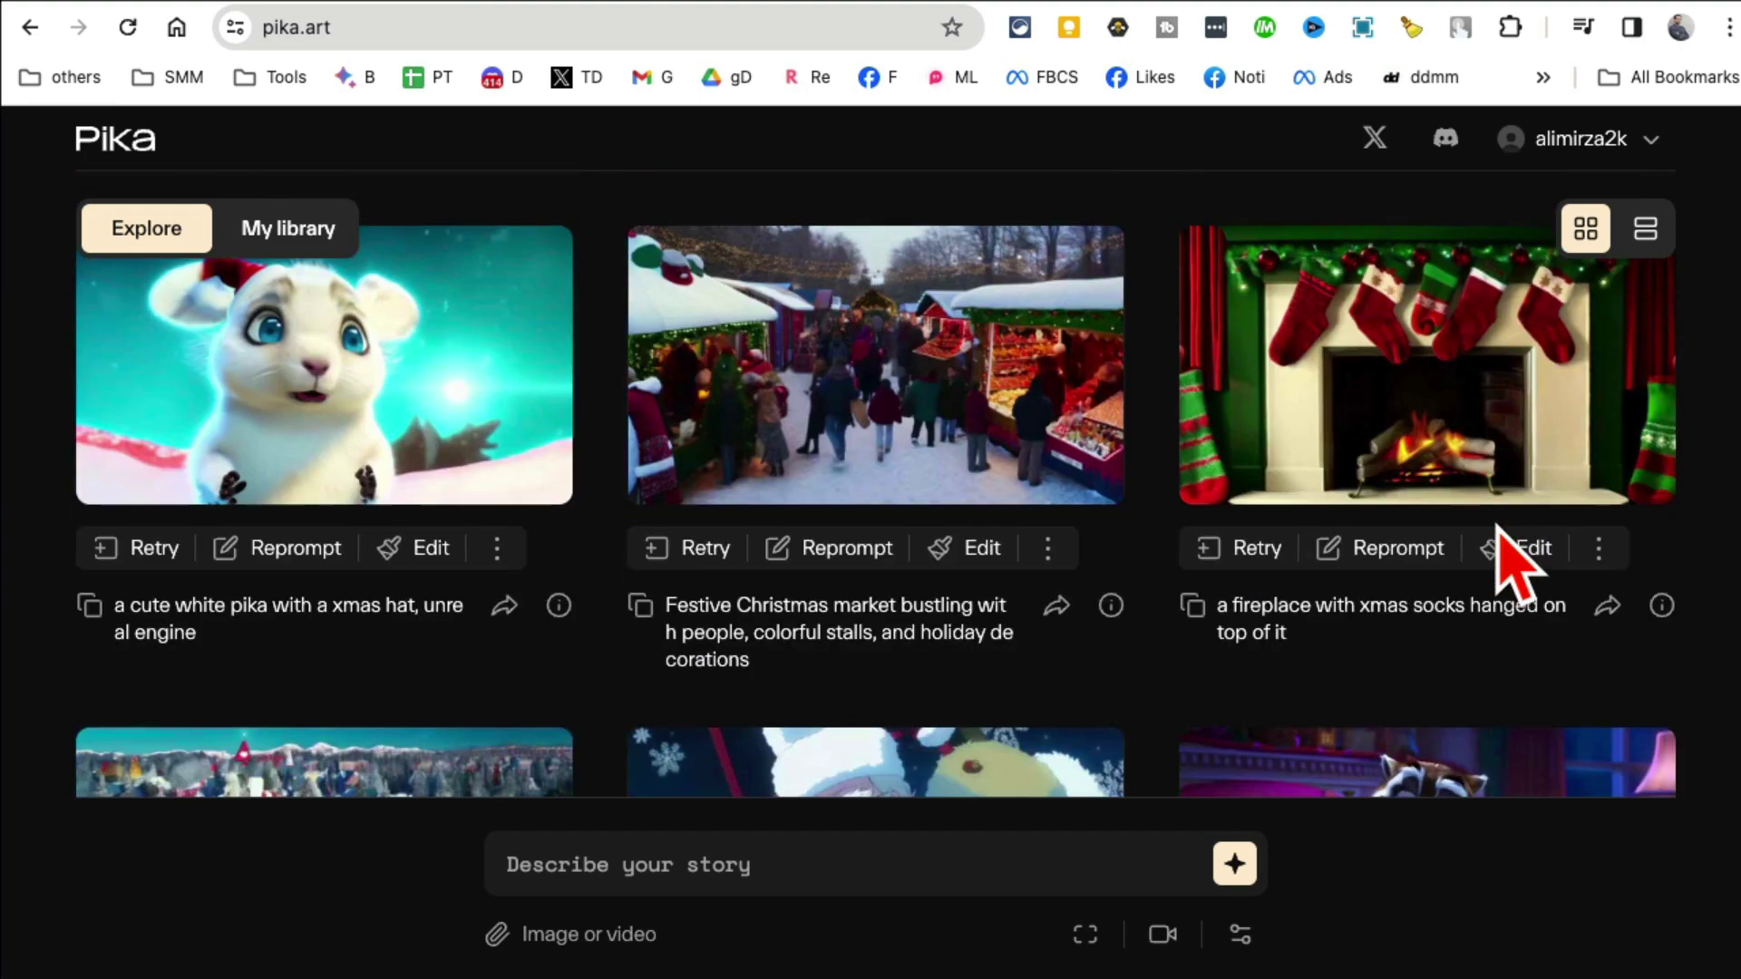
scroll(1095, 551, down, 5)
click(1659, 436)
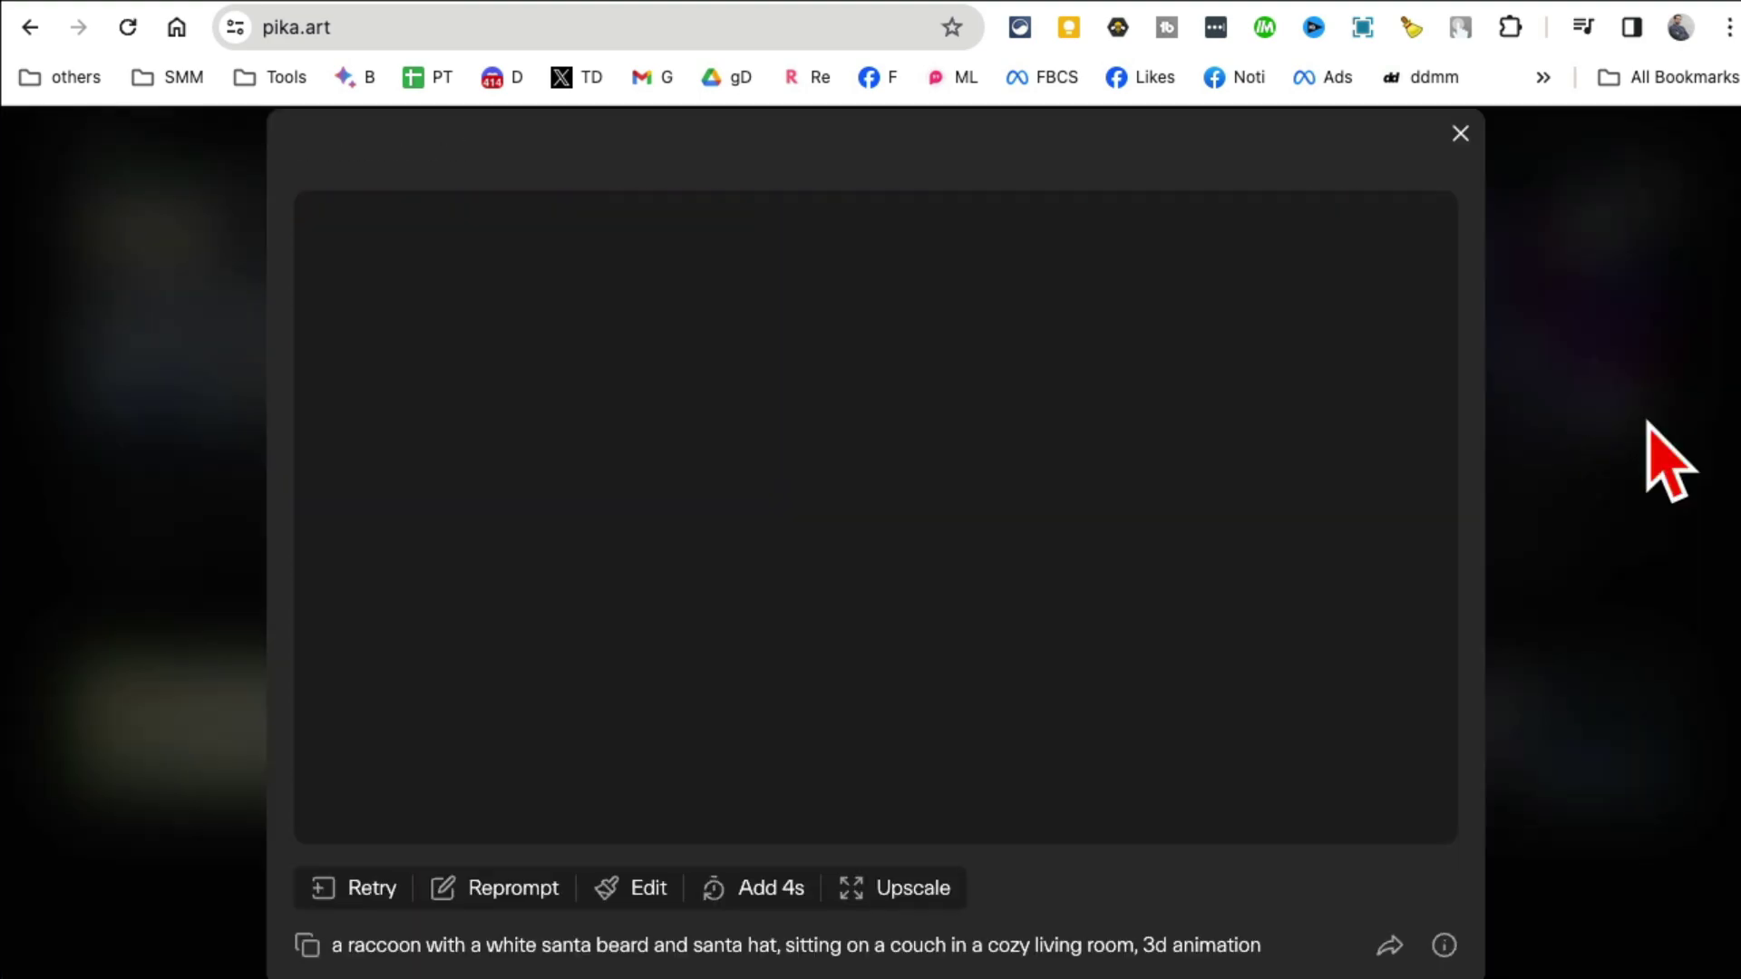
click(1462, 137)
scroll(1048, 408, down, 5)
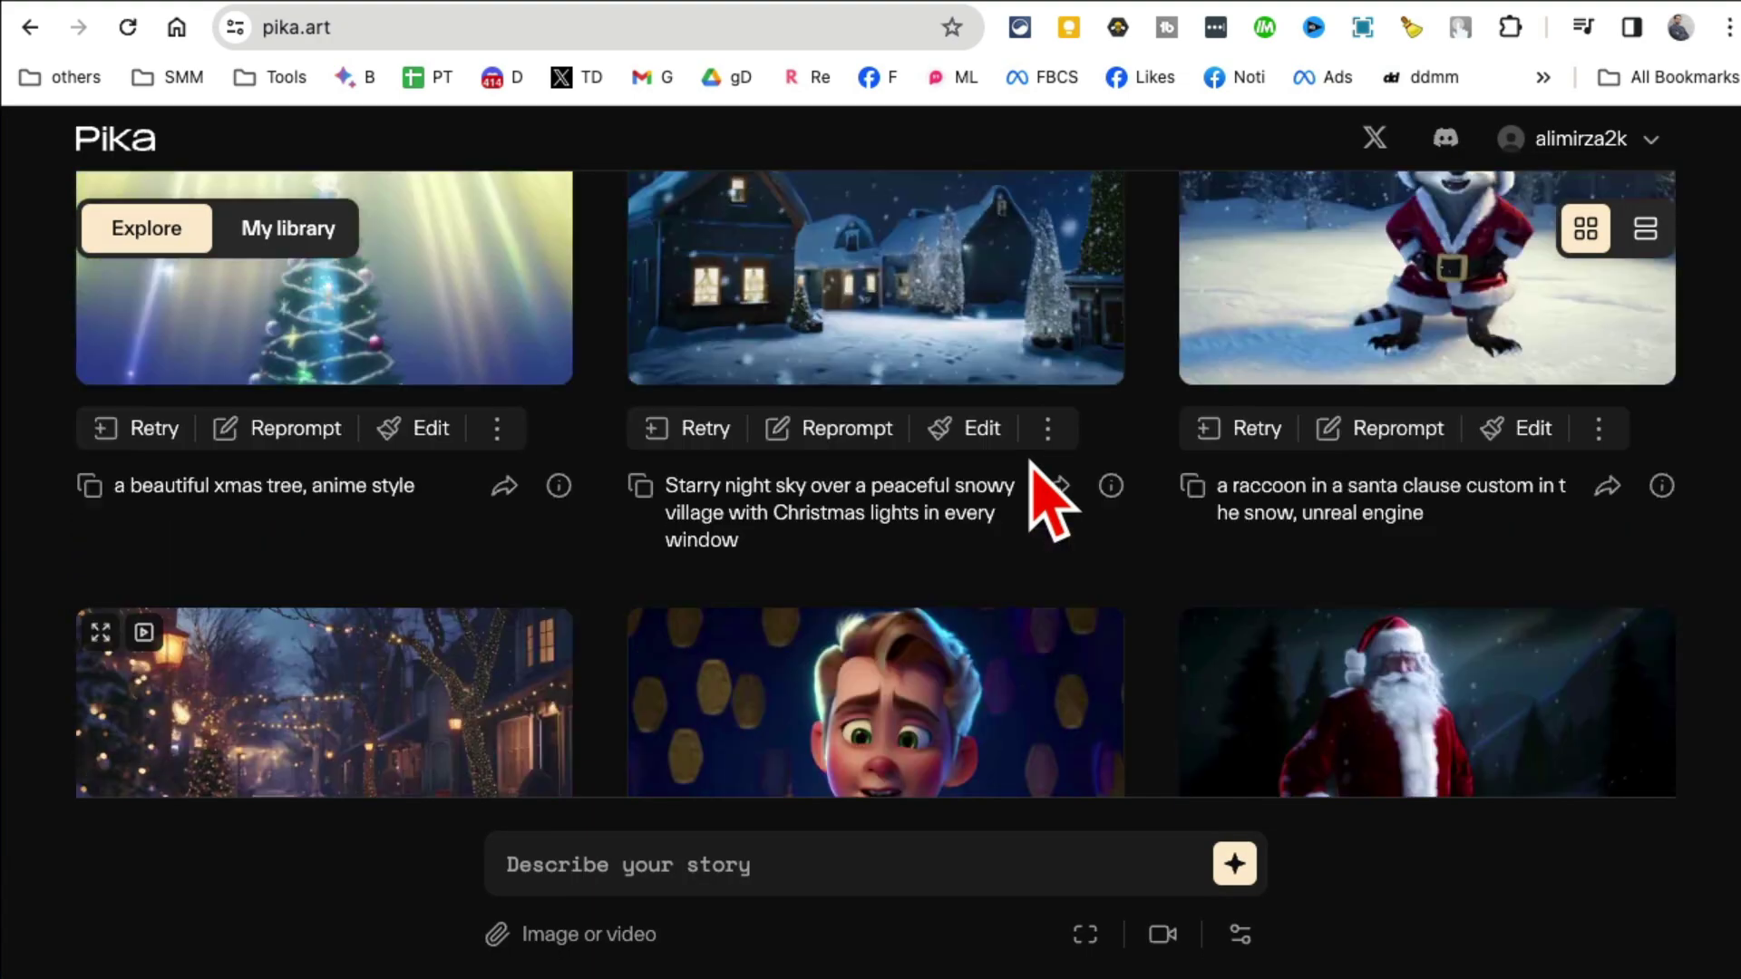
scroll(1047, 463, down, 5)
scroll(1045, 496, up, 10)
Step: Switch to My library to find the black dog in a Santa hat video
click(289, 230)
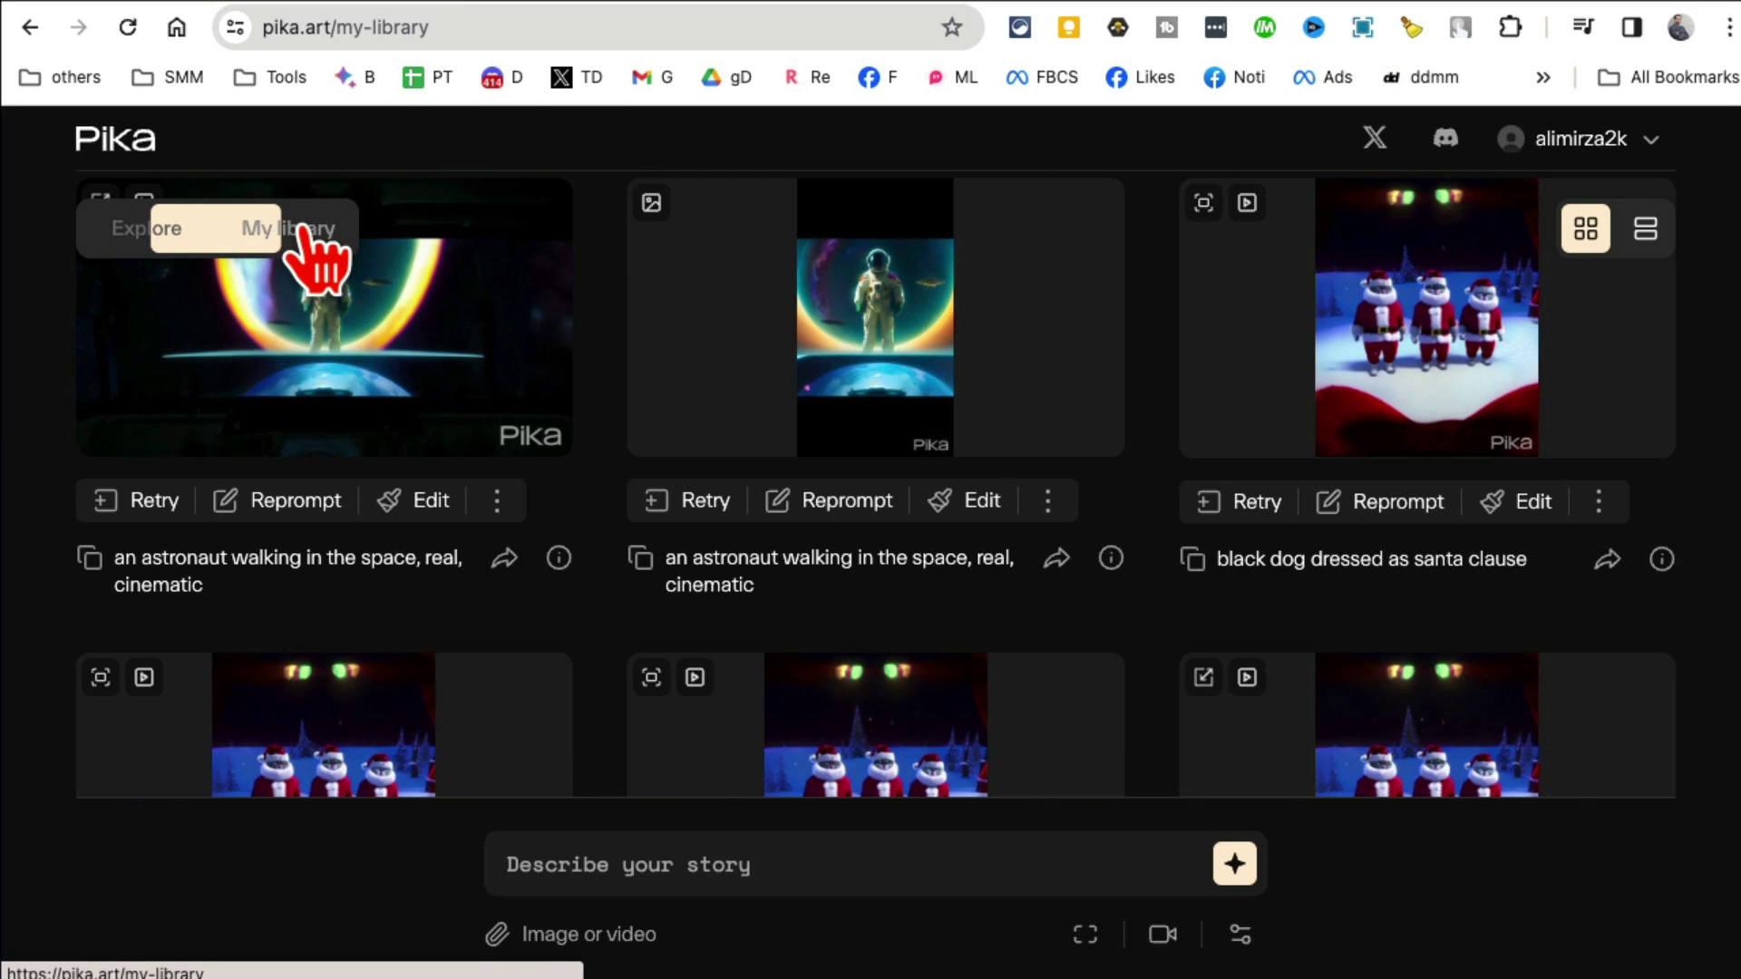
scroll(1035, 449, up, 1)
scroll(1238, 463, down, 4)
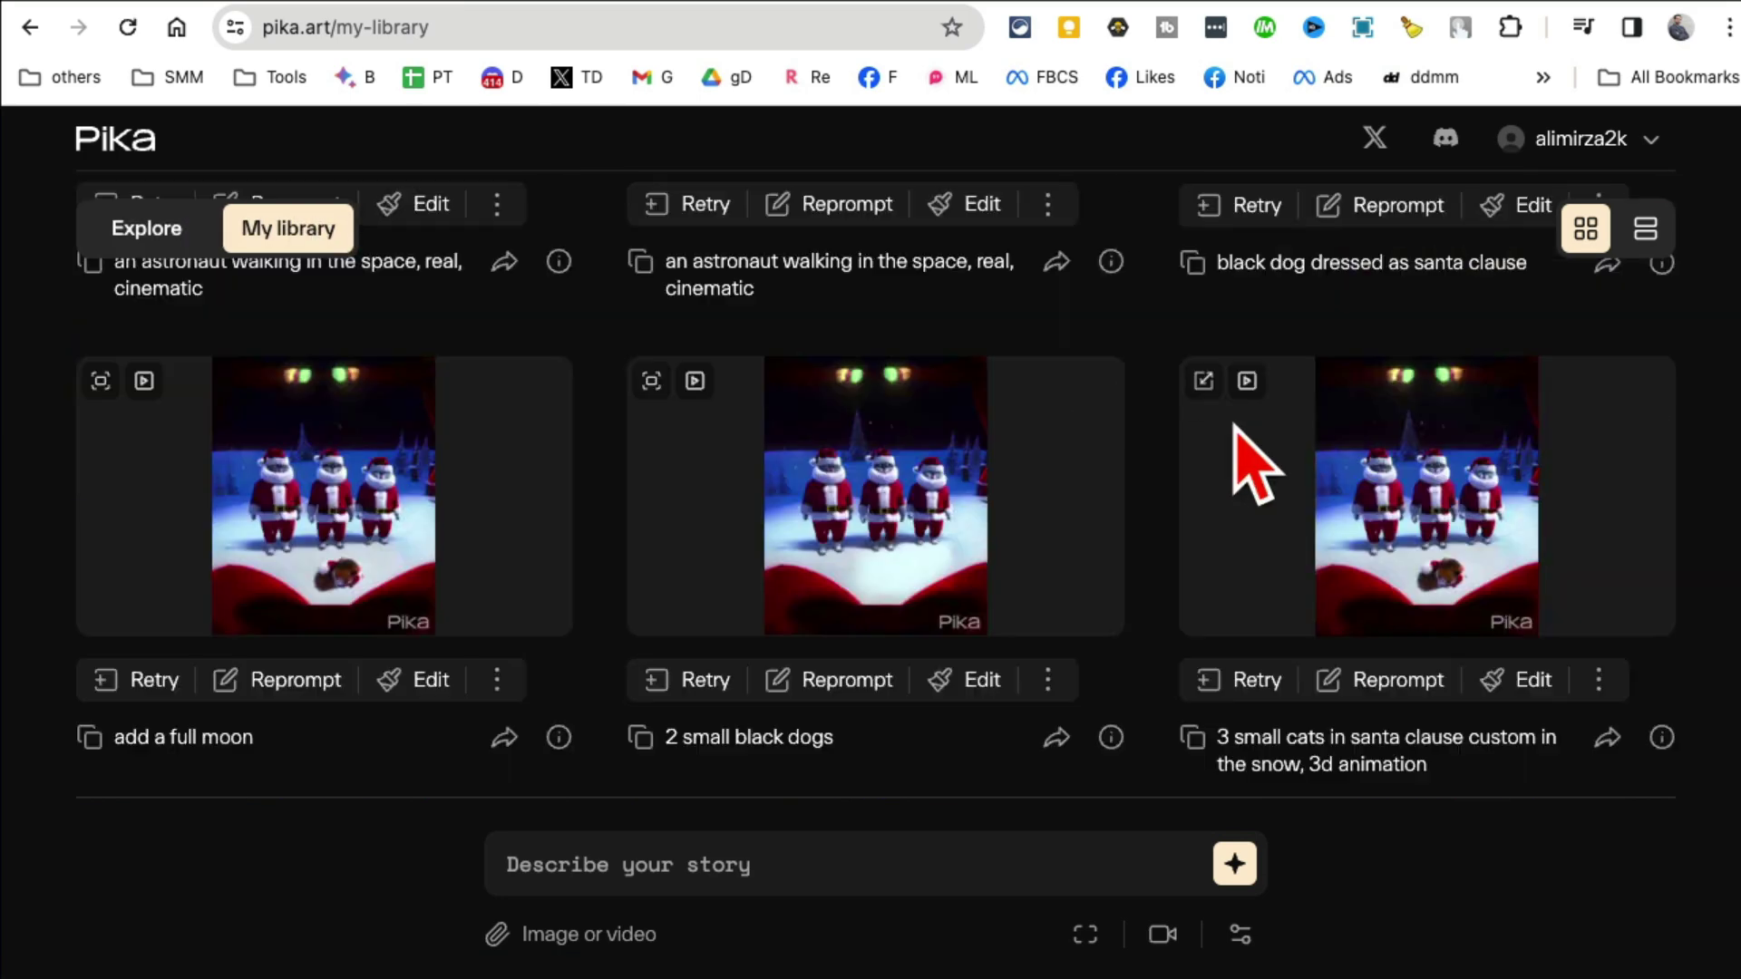
scroll(1360, 482, down, 5)
scroll(1360, 483, down, 5)
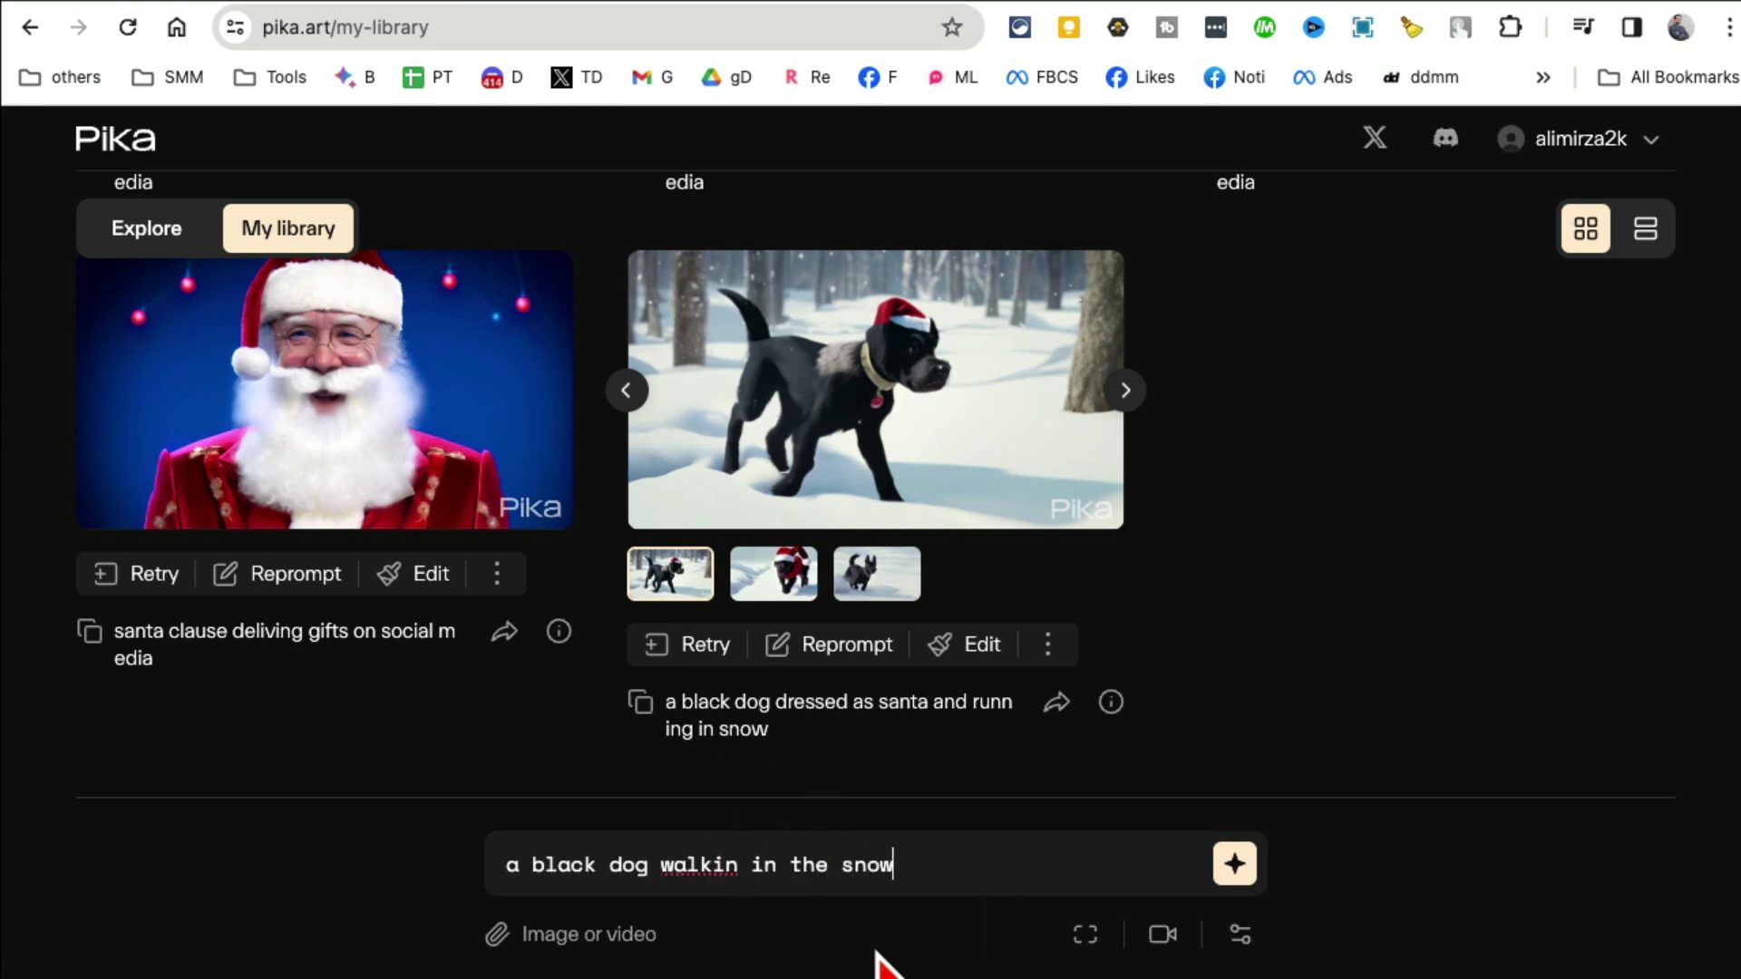
Step: Try the 9:16, 5:2, 1:1 and 4:5 aspect ratios, then reset to defaults
click(1085, 935)
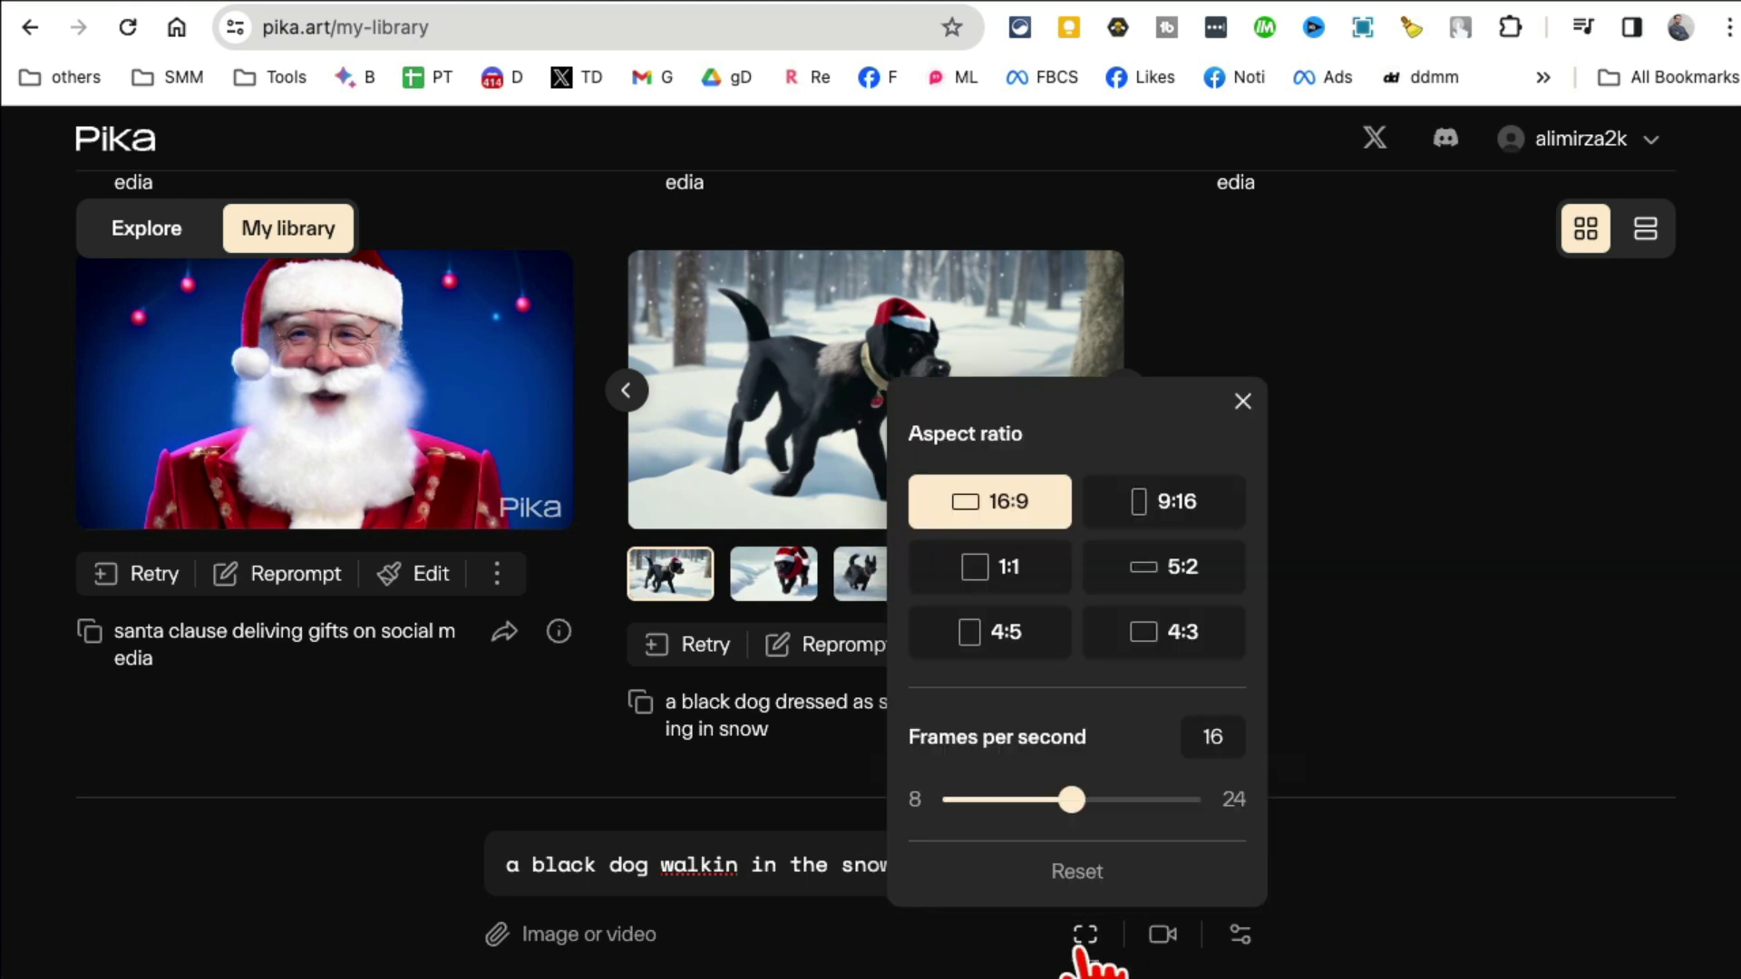
click(1183, 503)
click(1176, 567)
click(999, 566)
click(1000, 631)
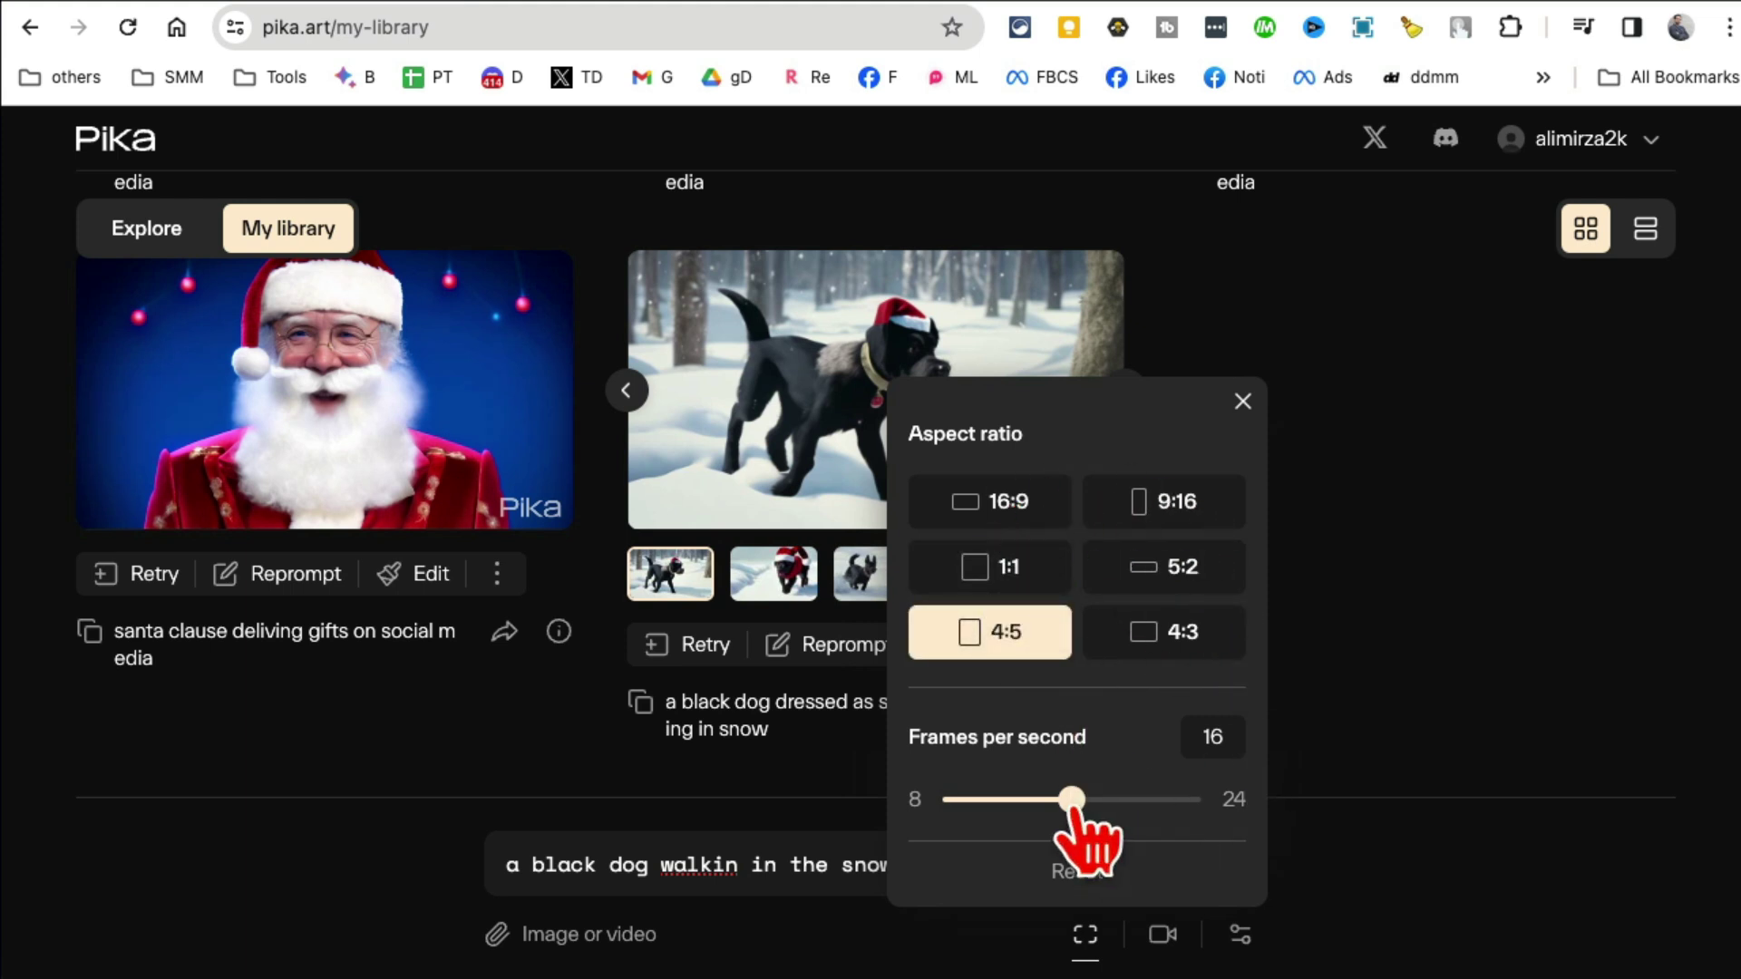
click(1078, 872)
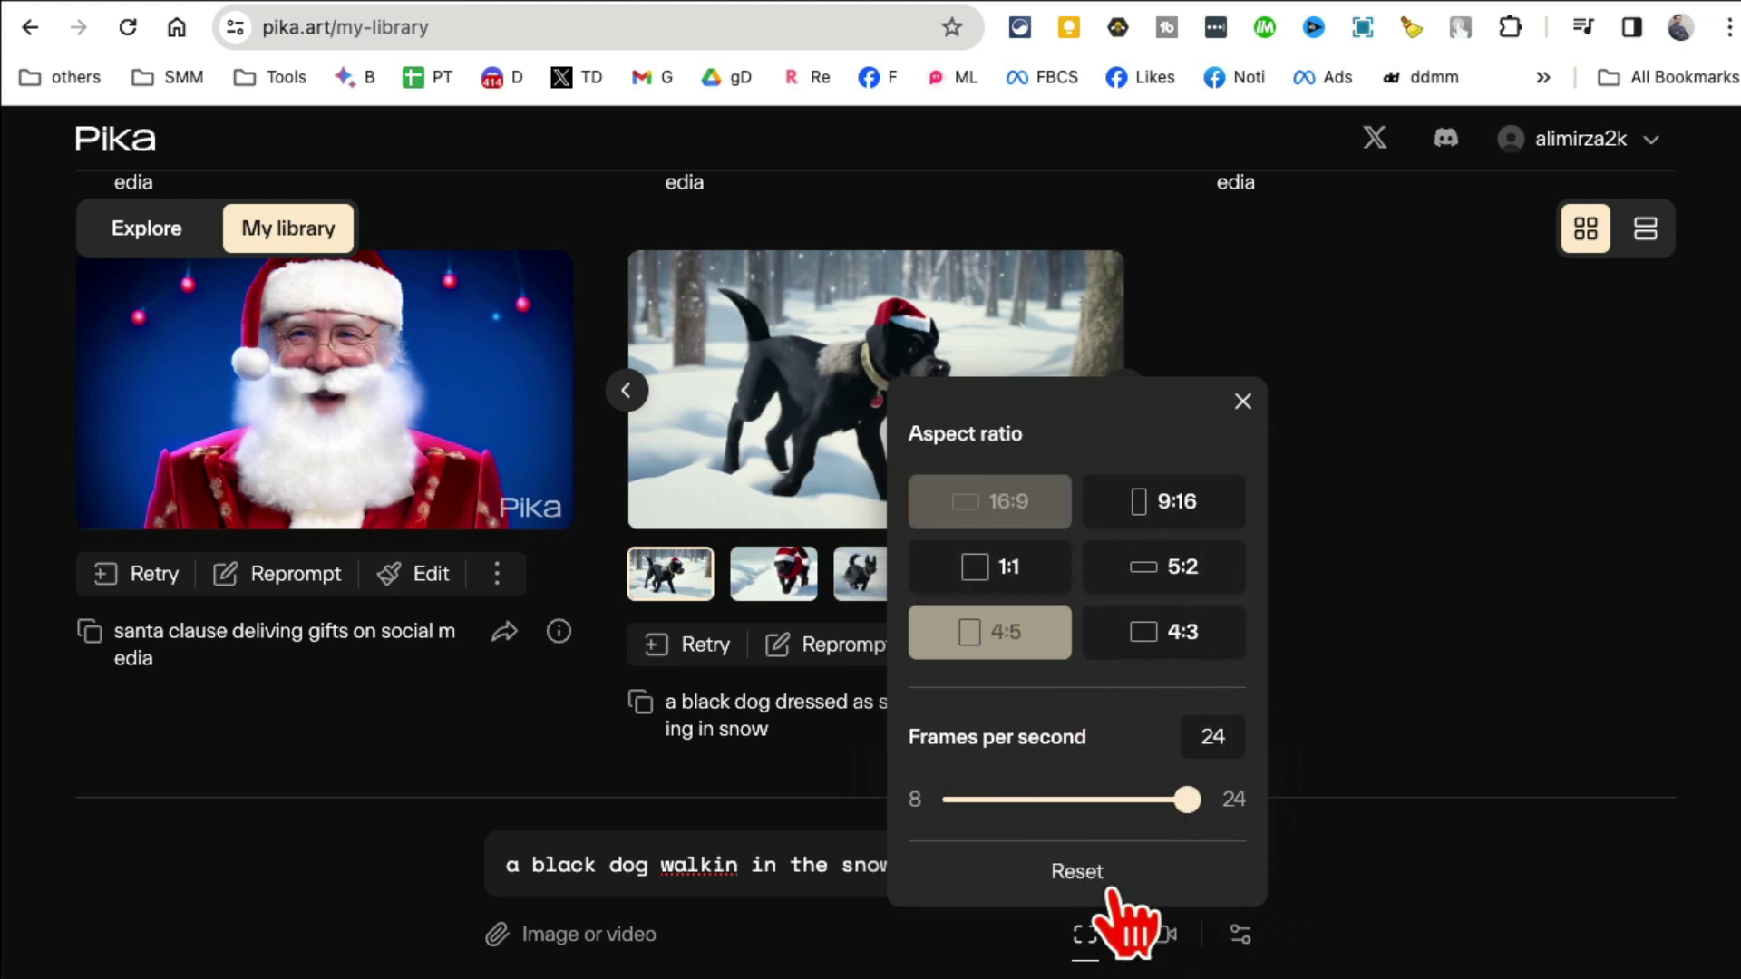
Step: Review the camera motion and advanced generation settings without changing them
click(1163, 935)
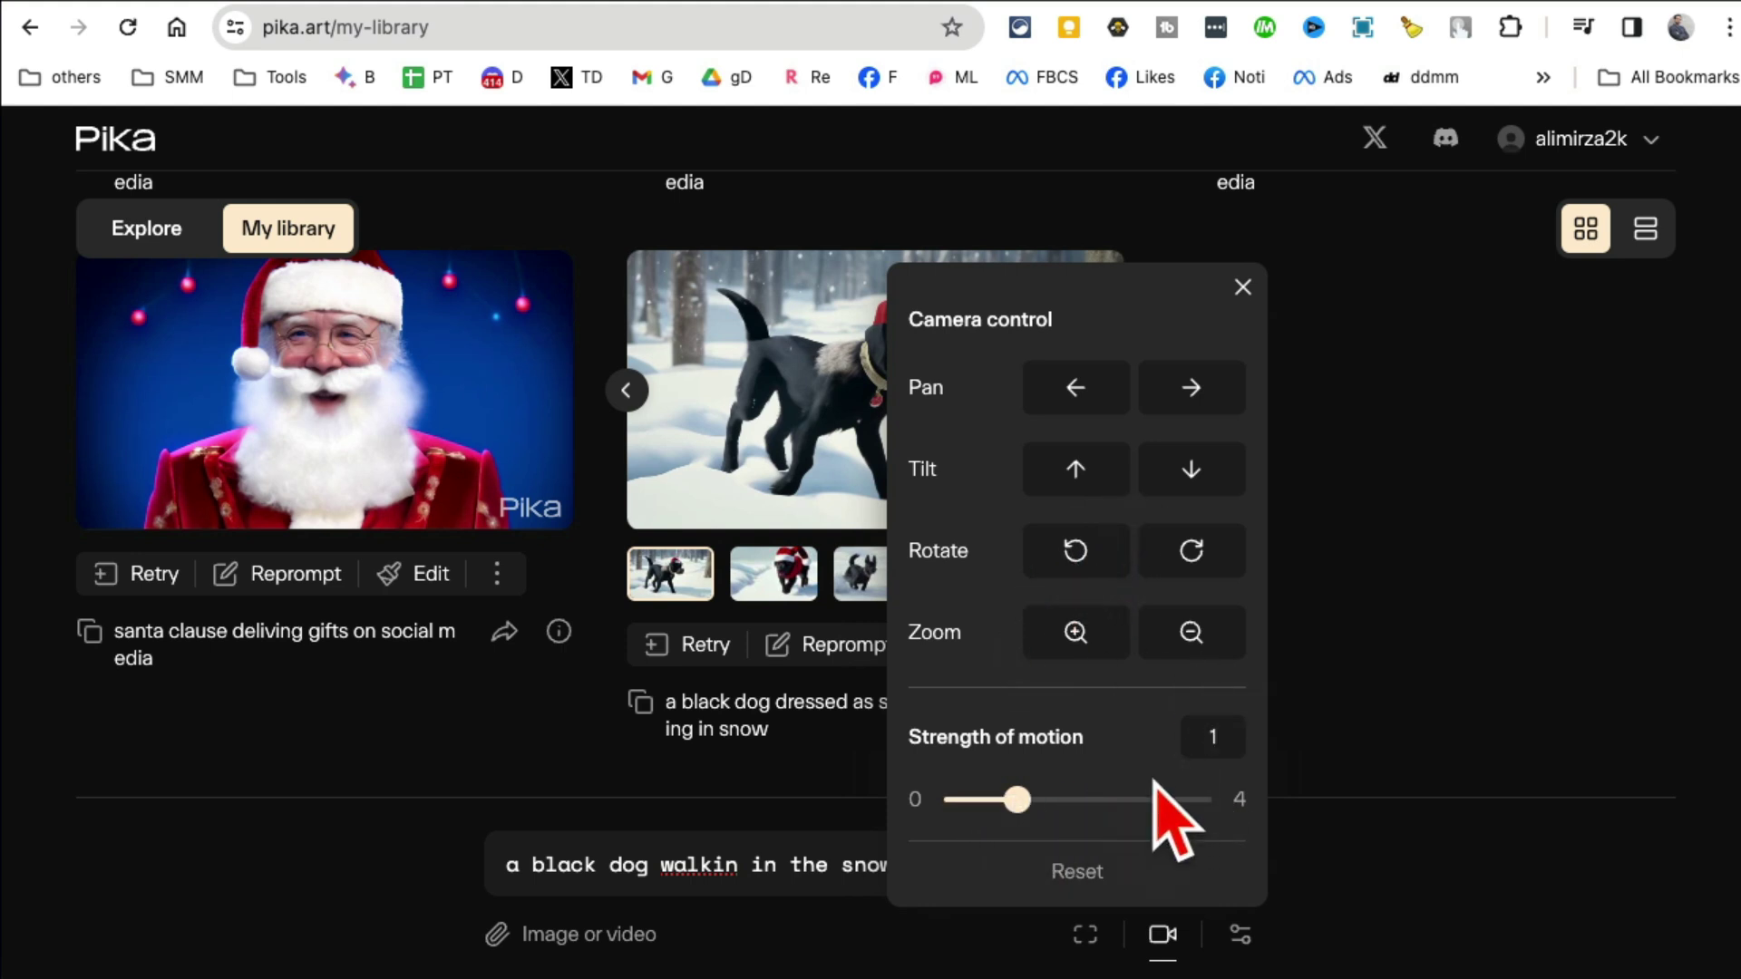
click(1243, 288)
click(1241, 937)
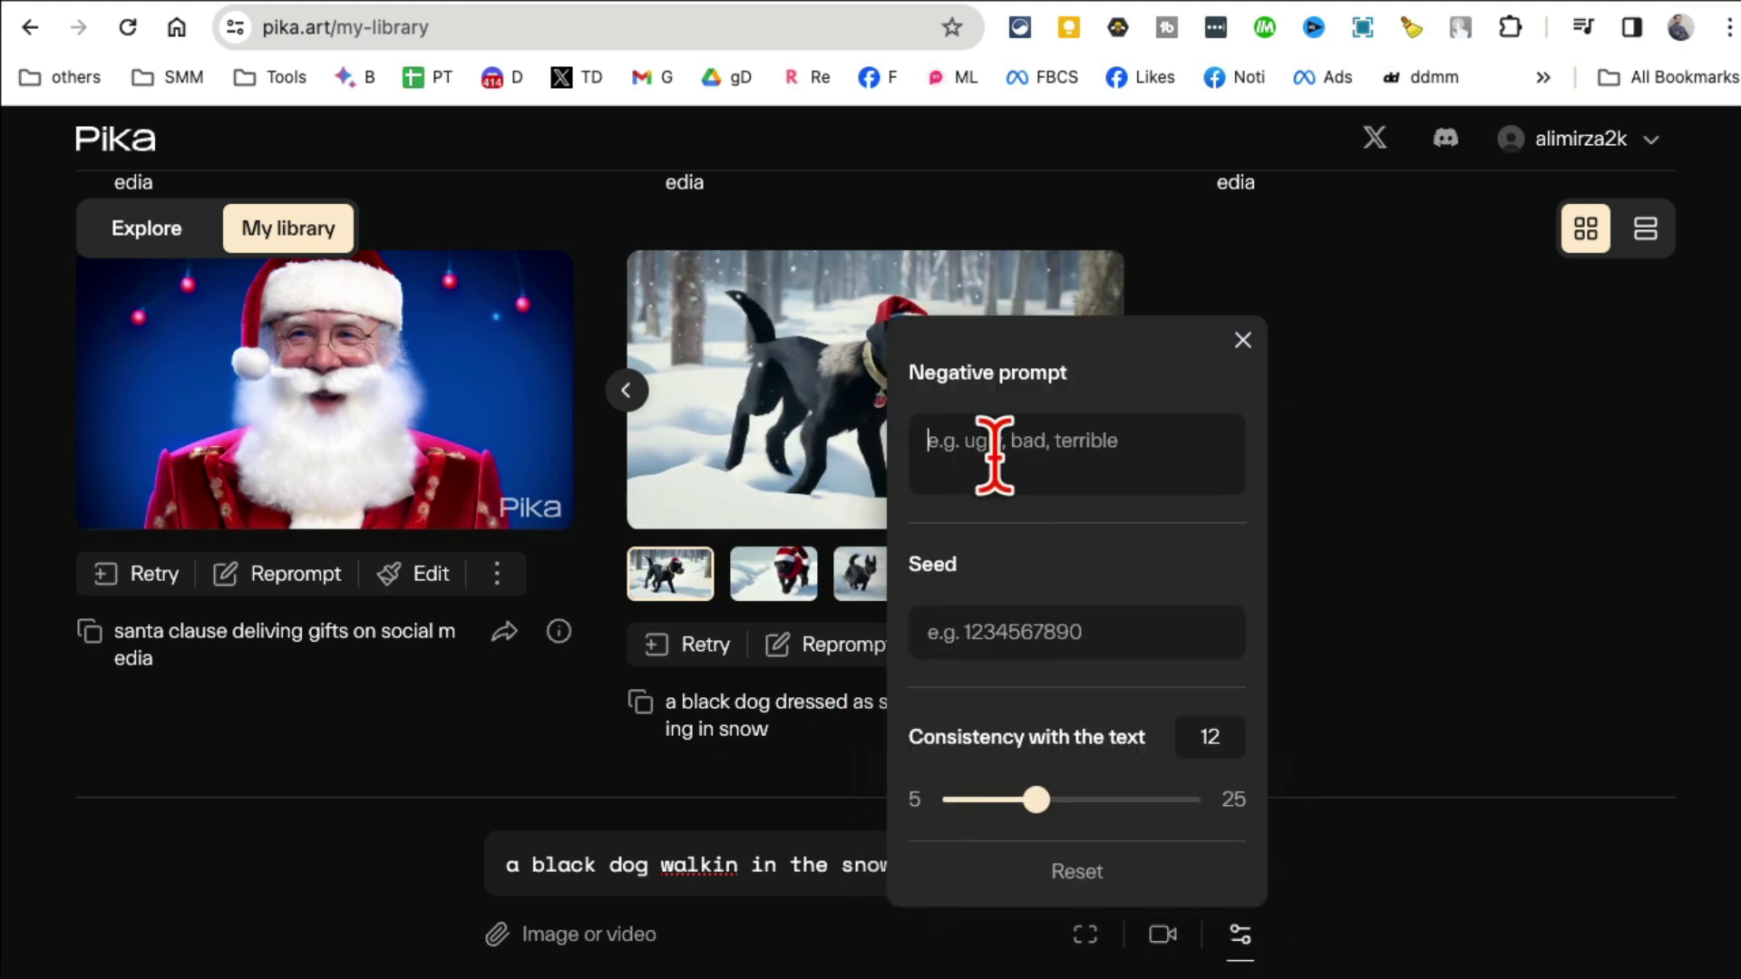
click(1243, 337)
click(890, 586)
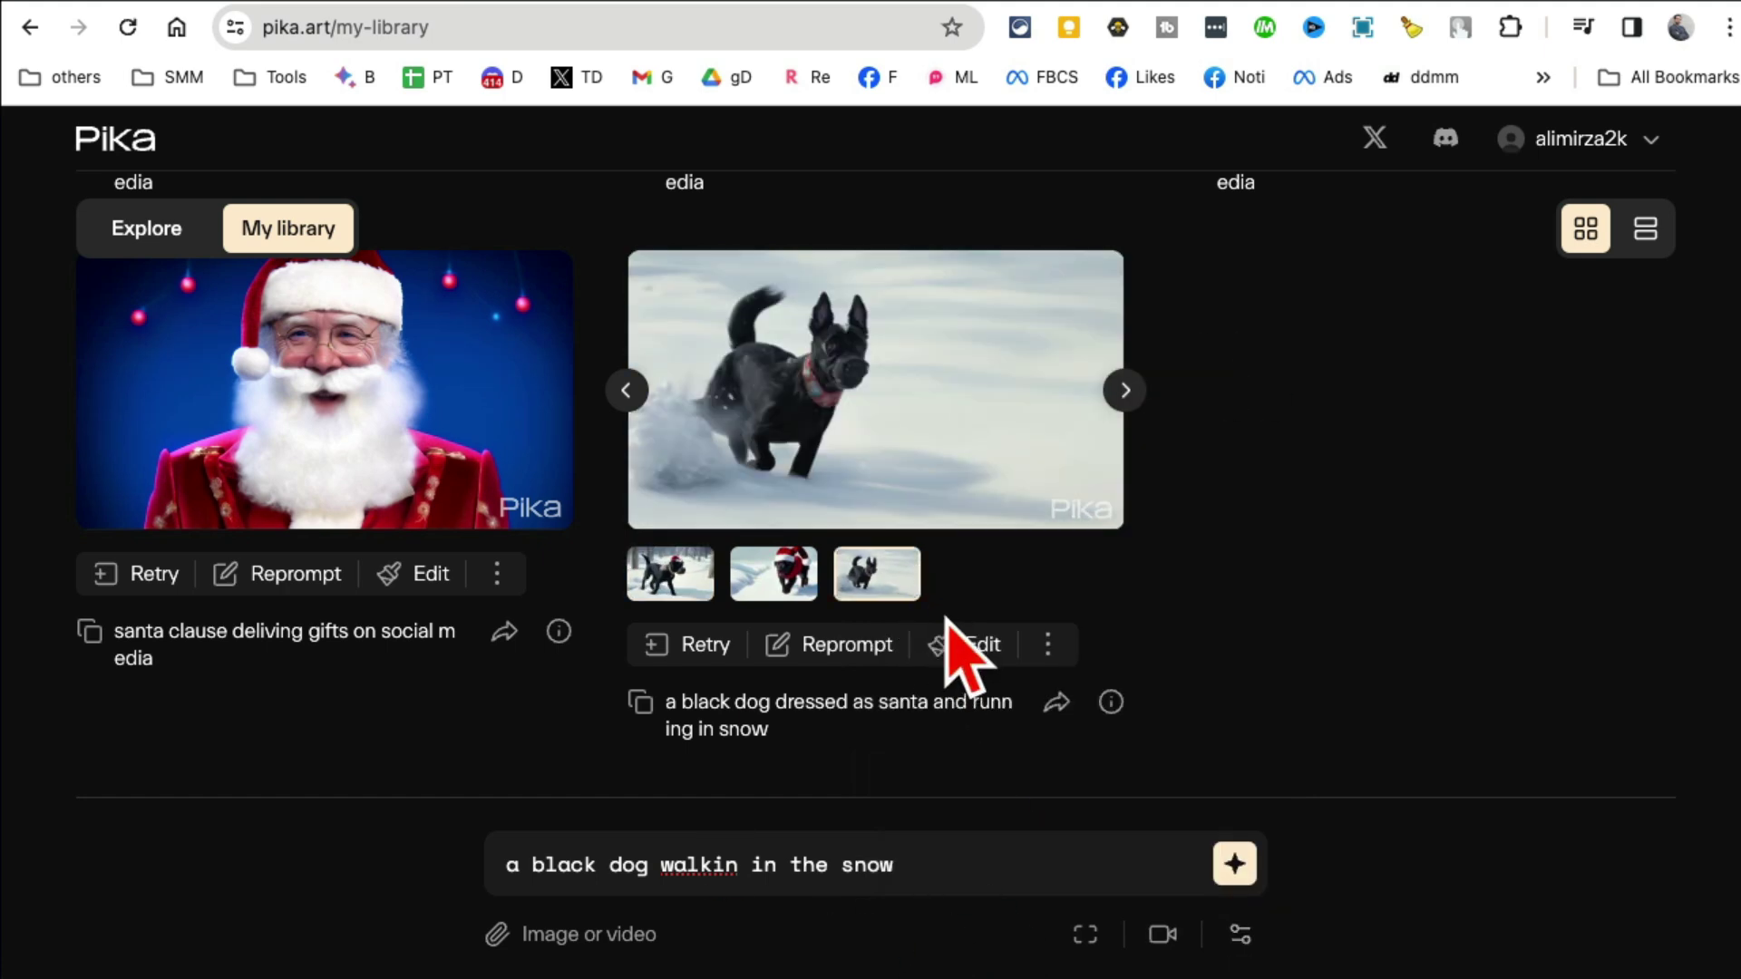
click(1101, 507)
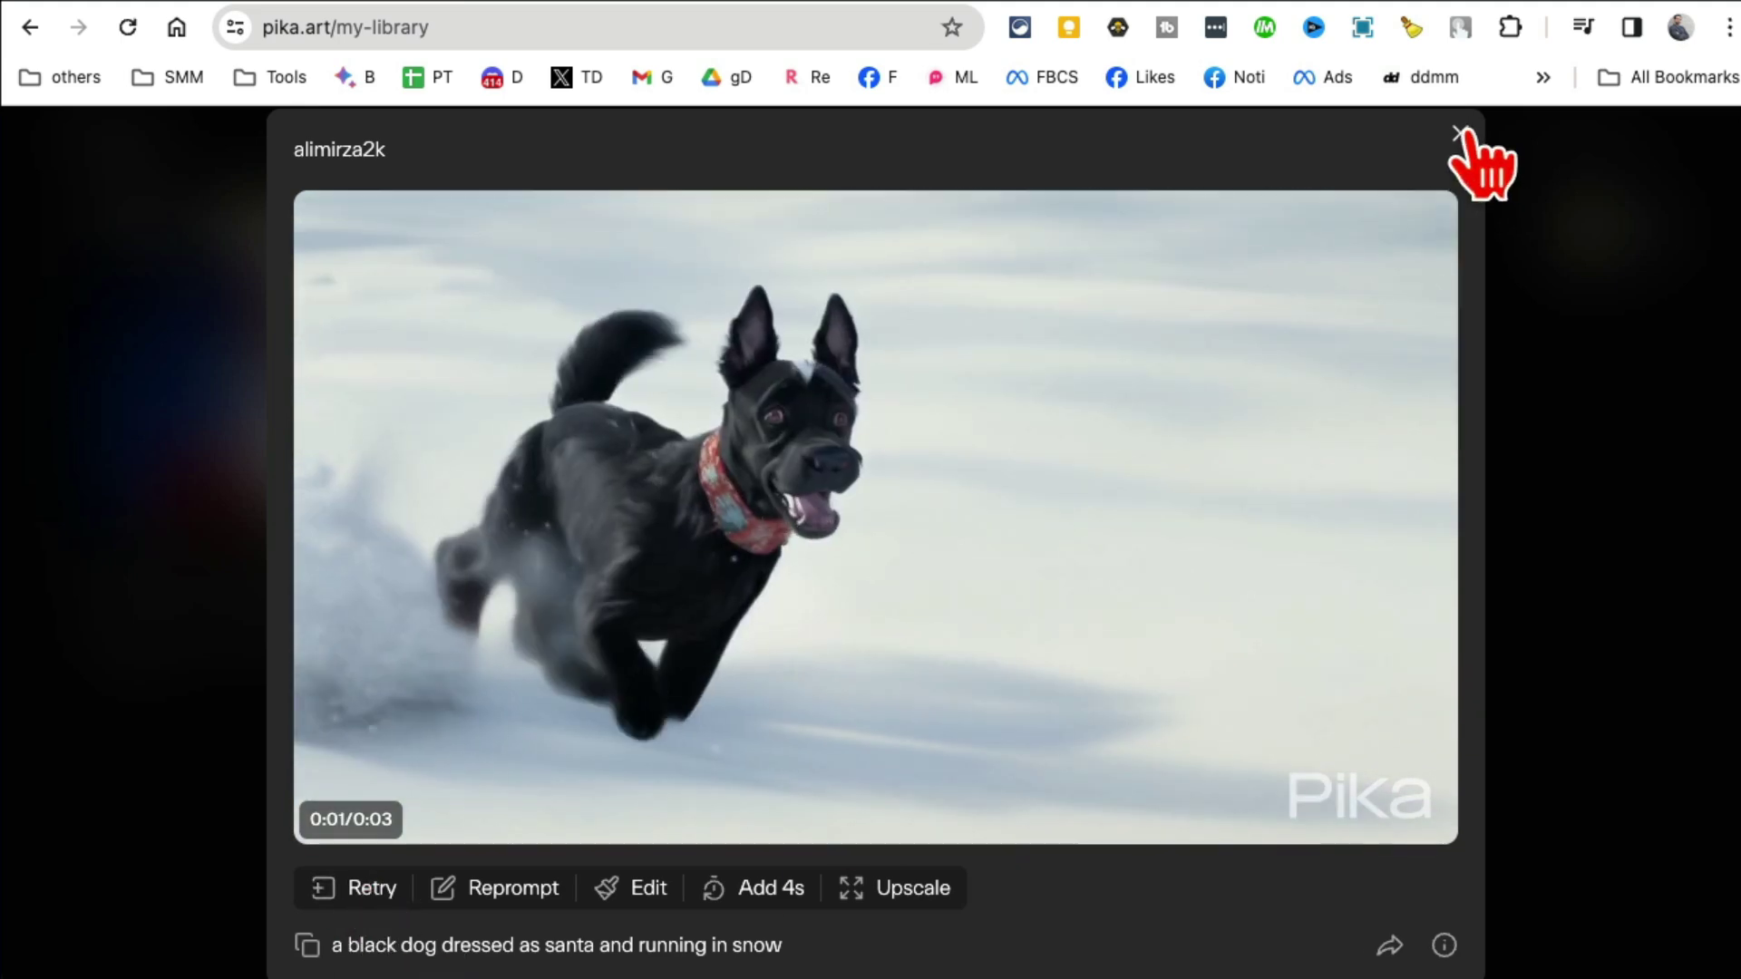
click(1460, 133)
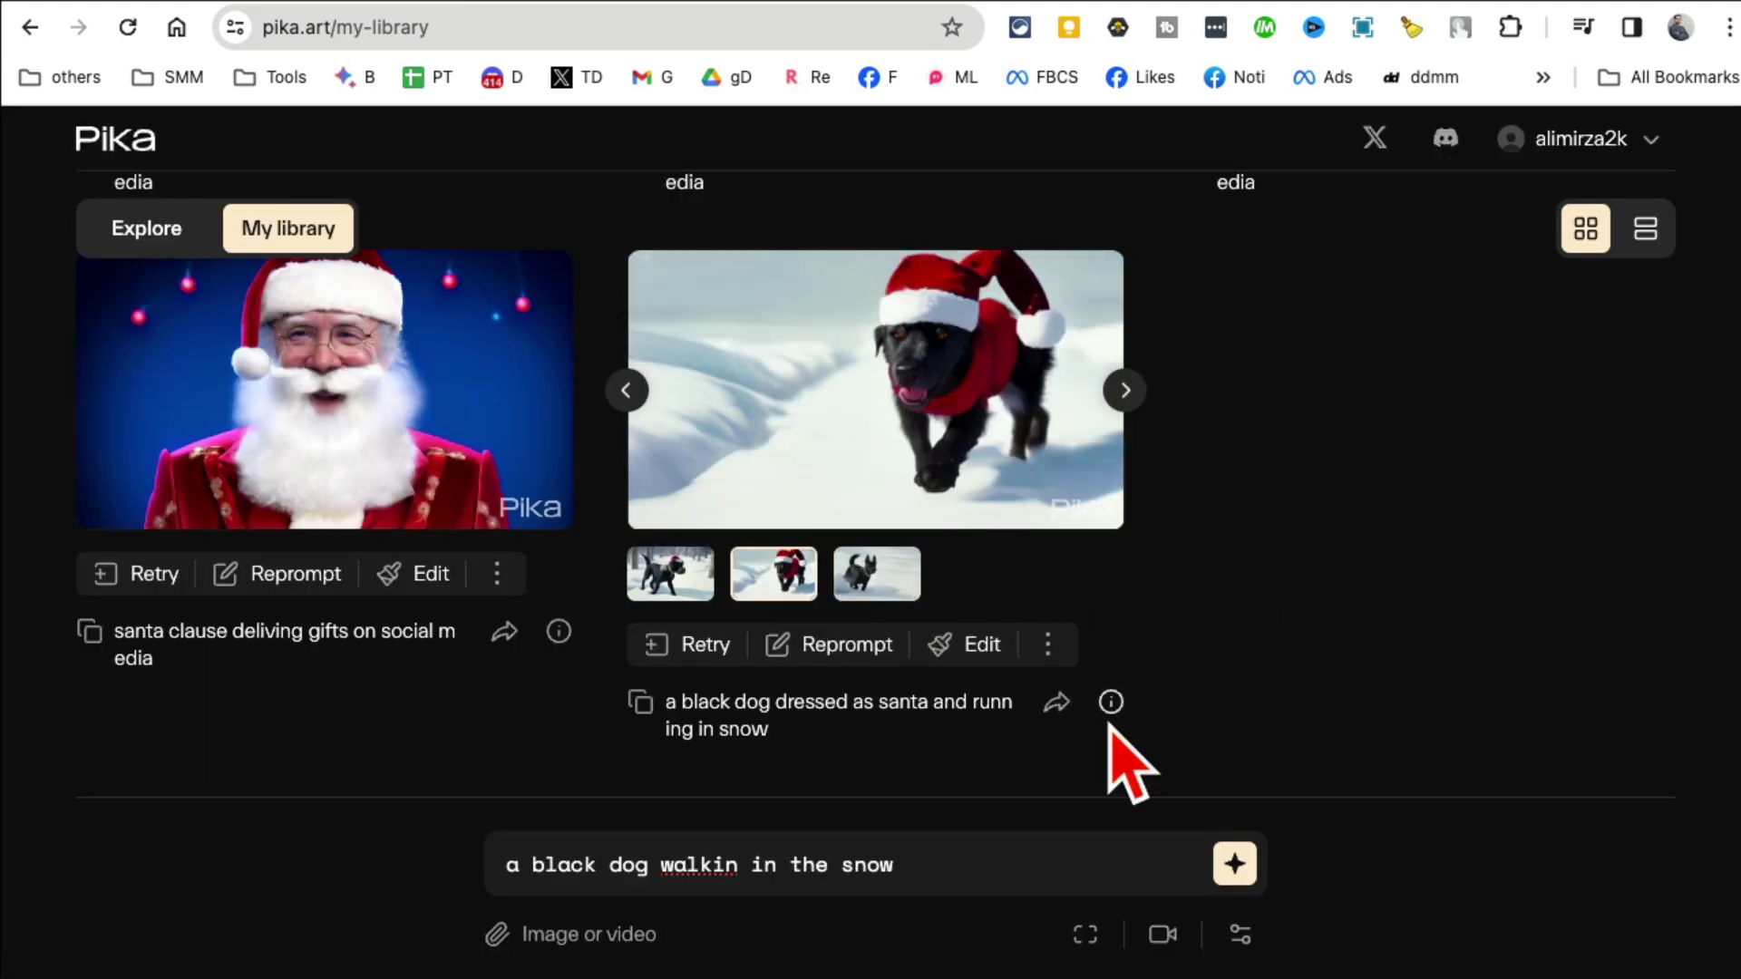
click(1097, 505)
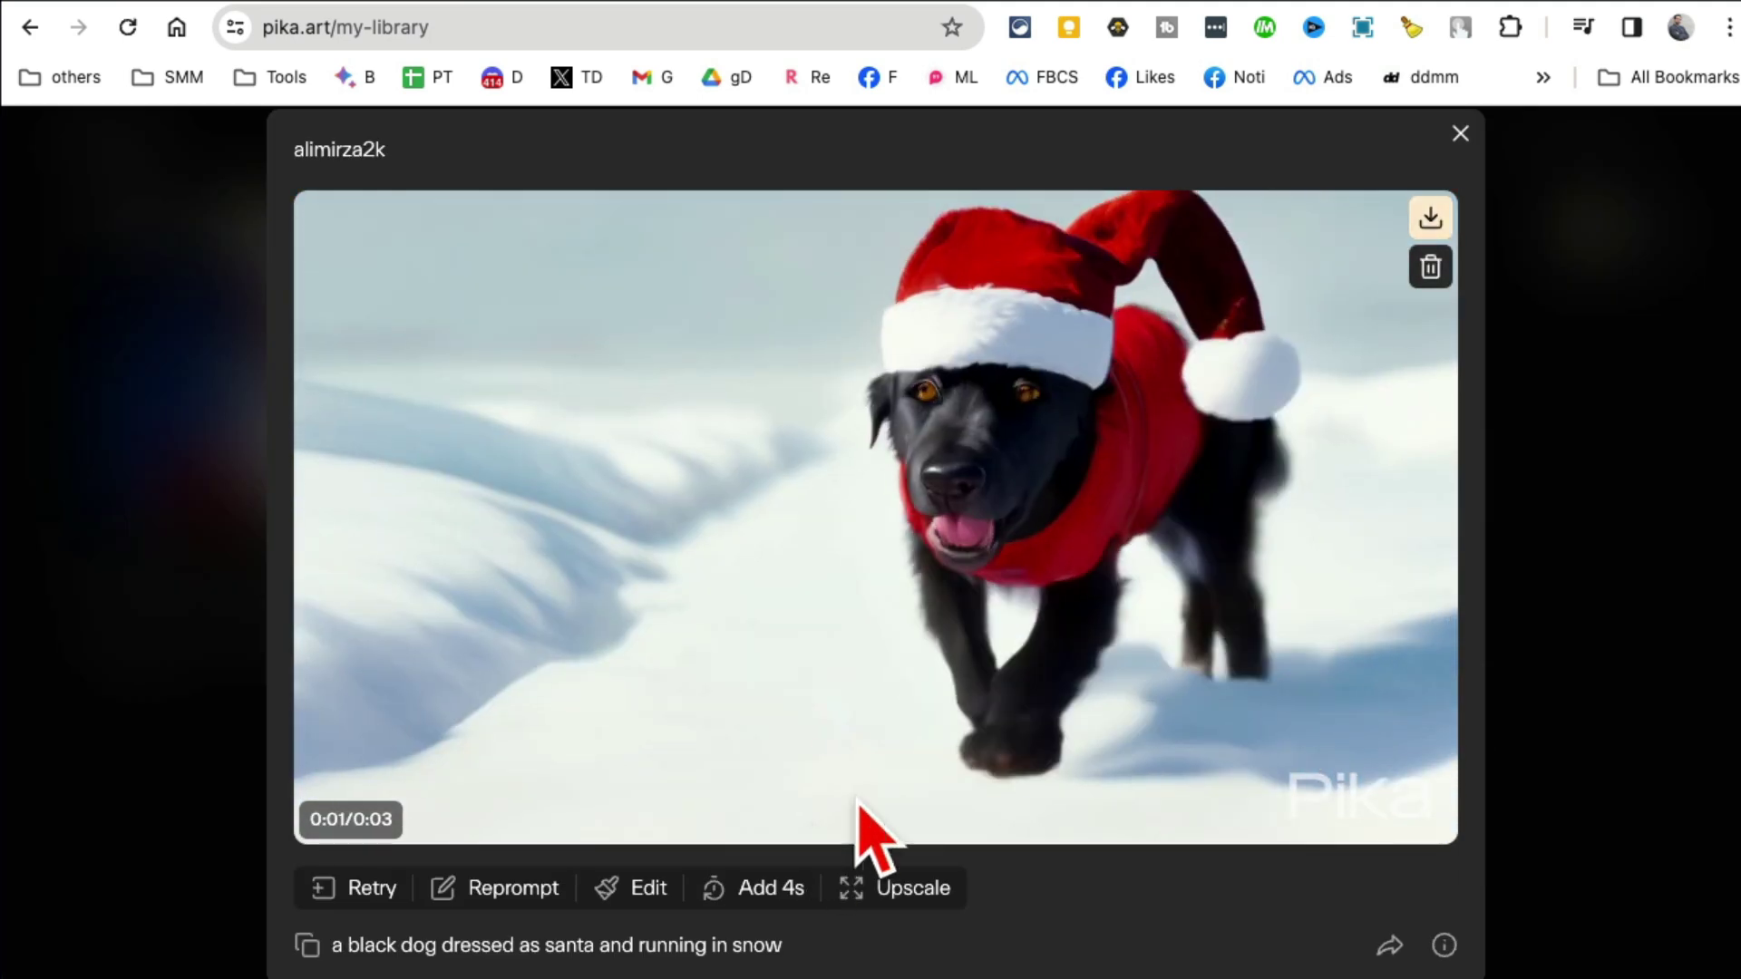
click(1461, 134)
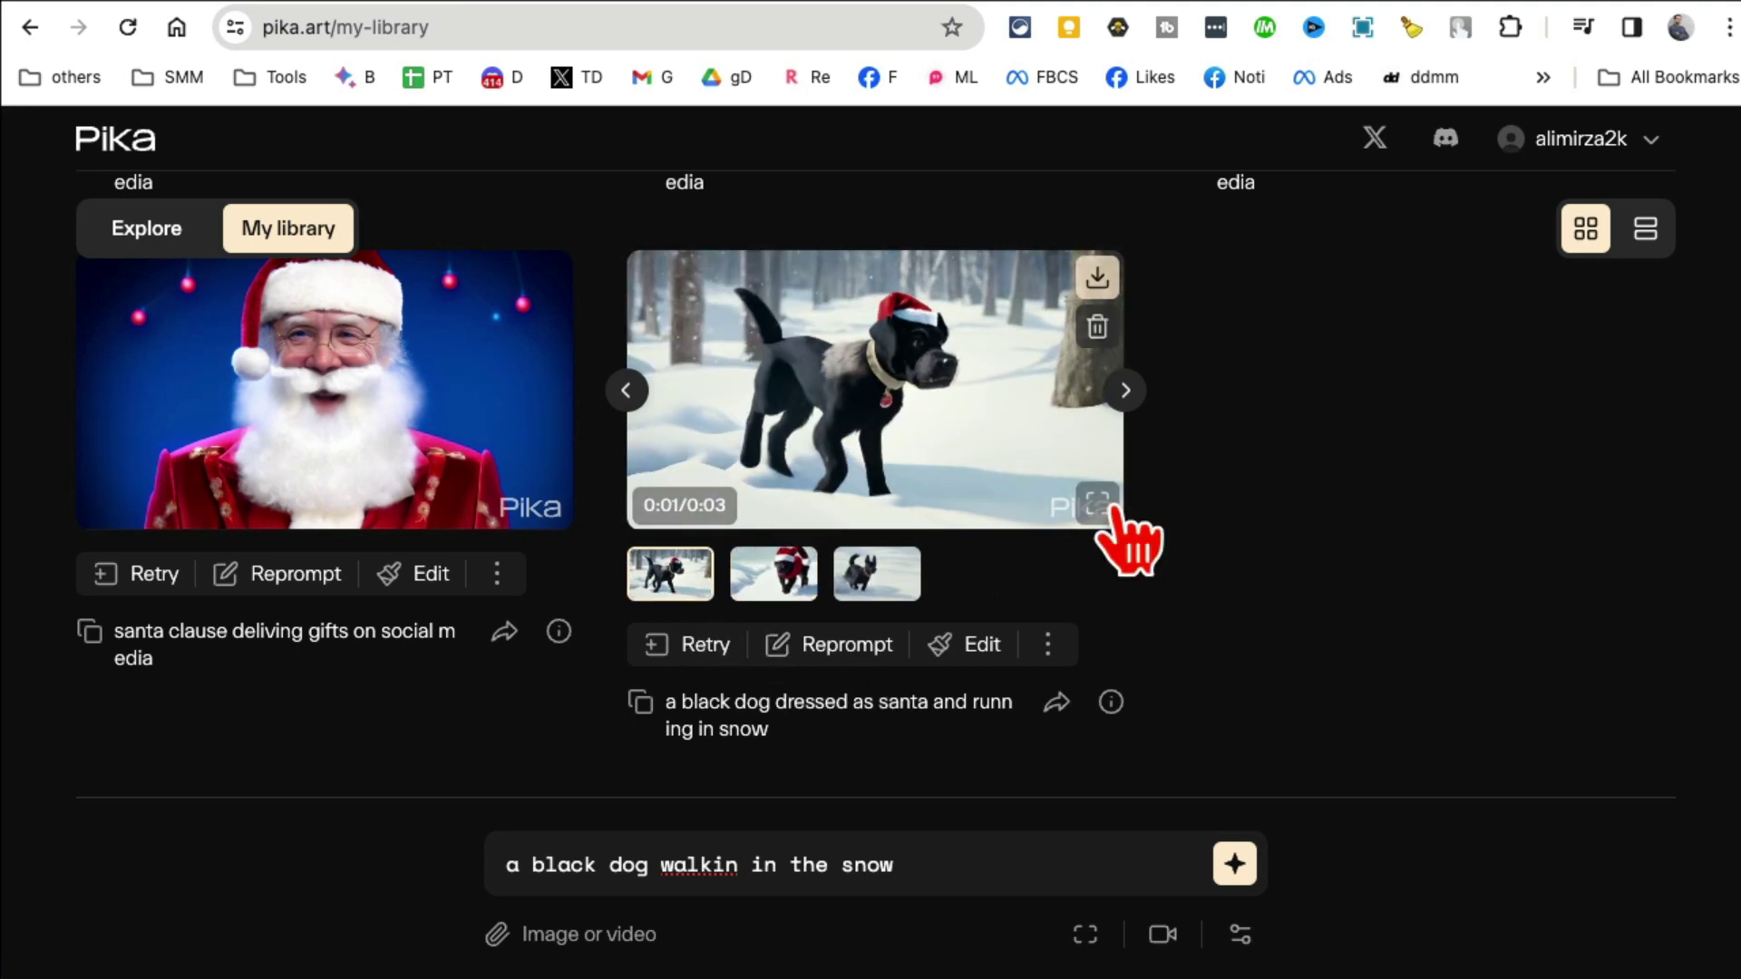
click(1098, 505)
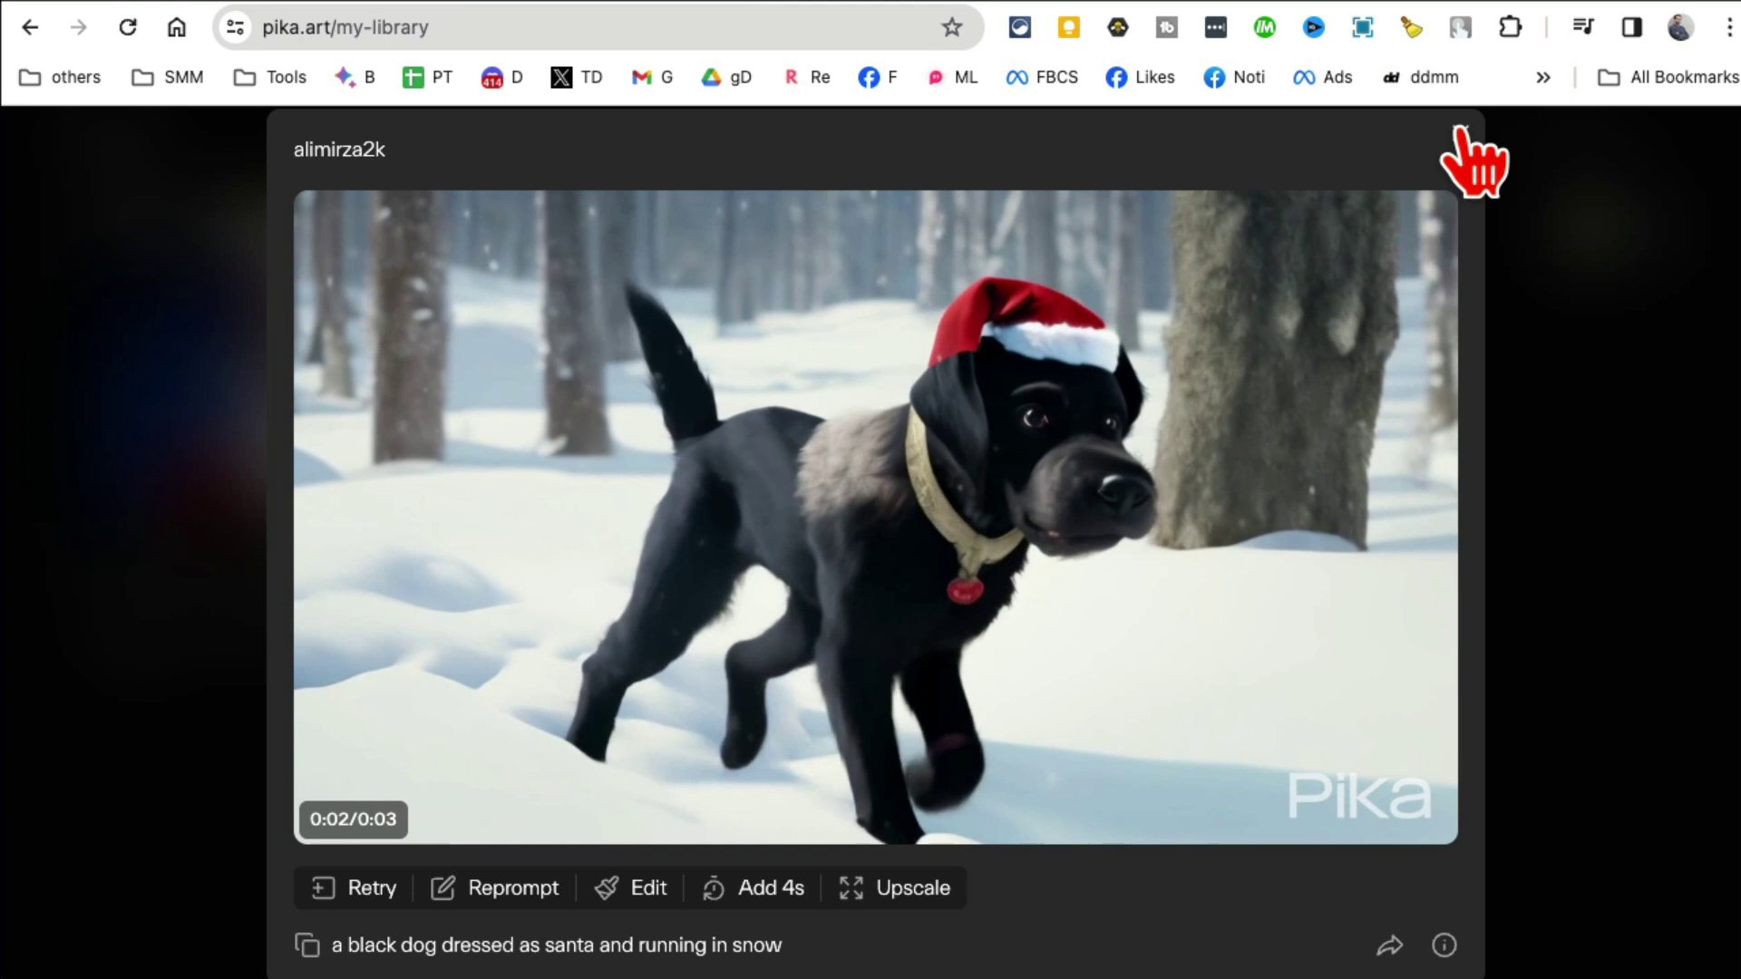
click(1466, 141)
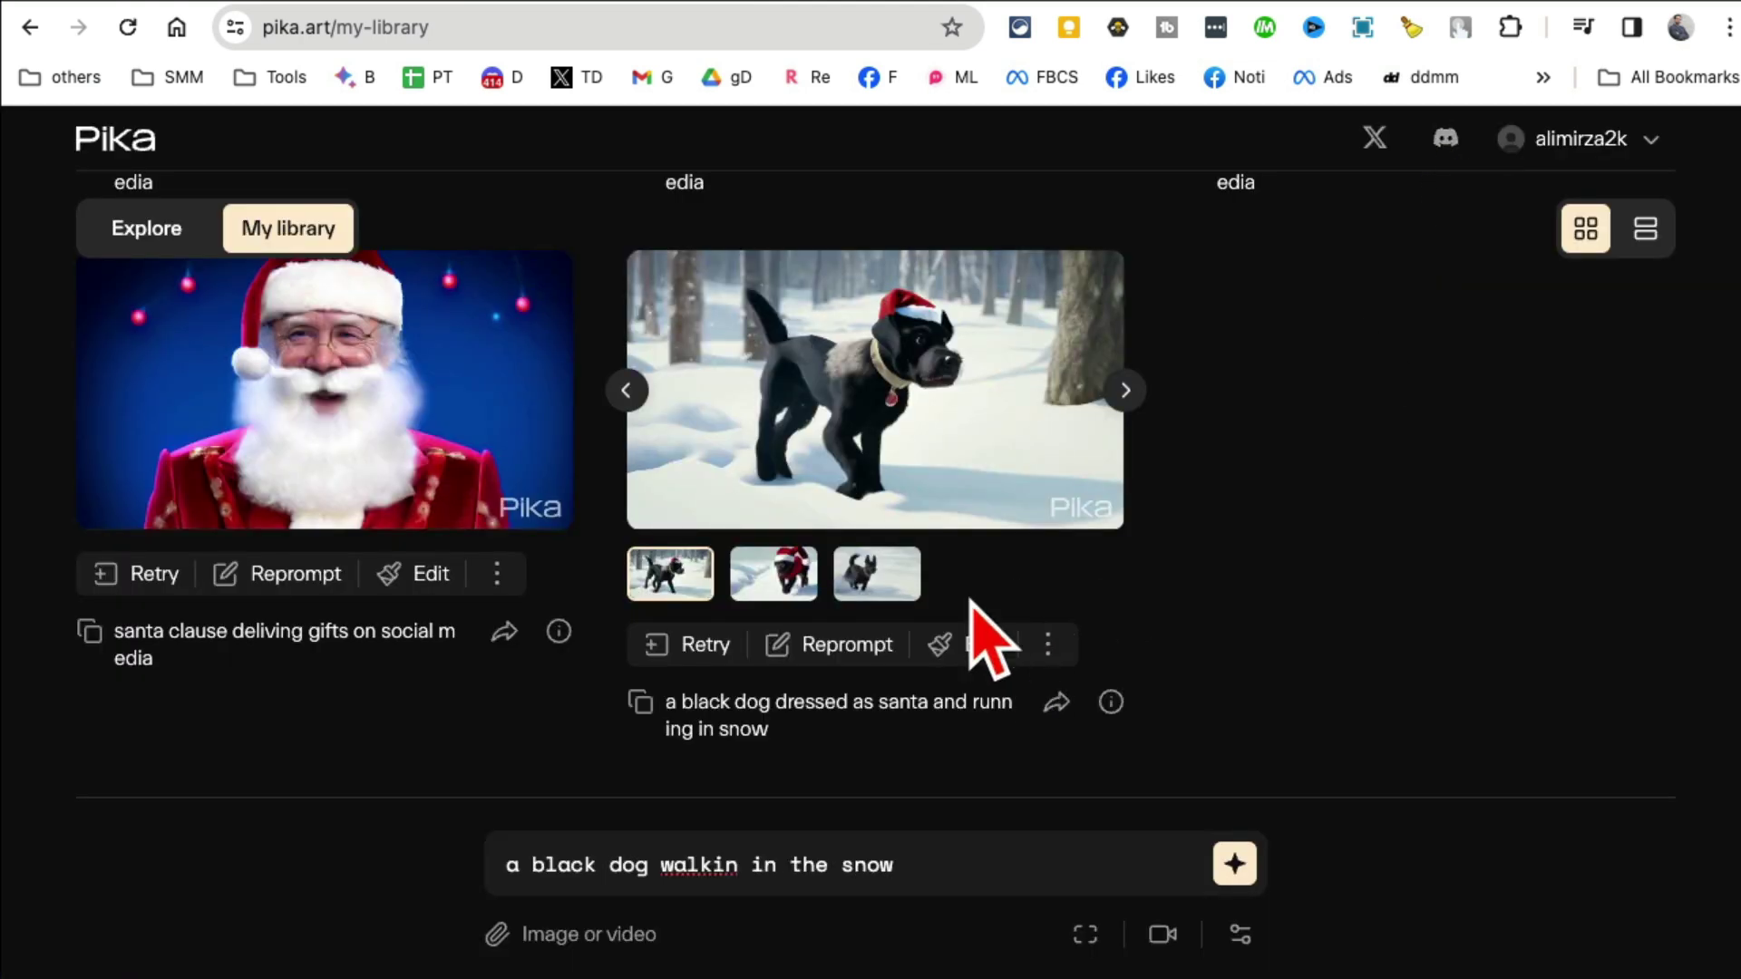
click(547, 506)
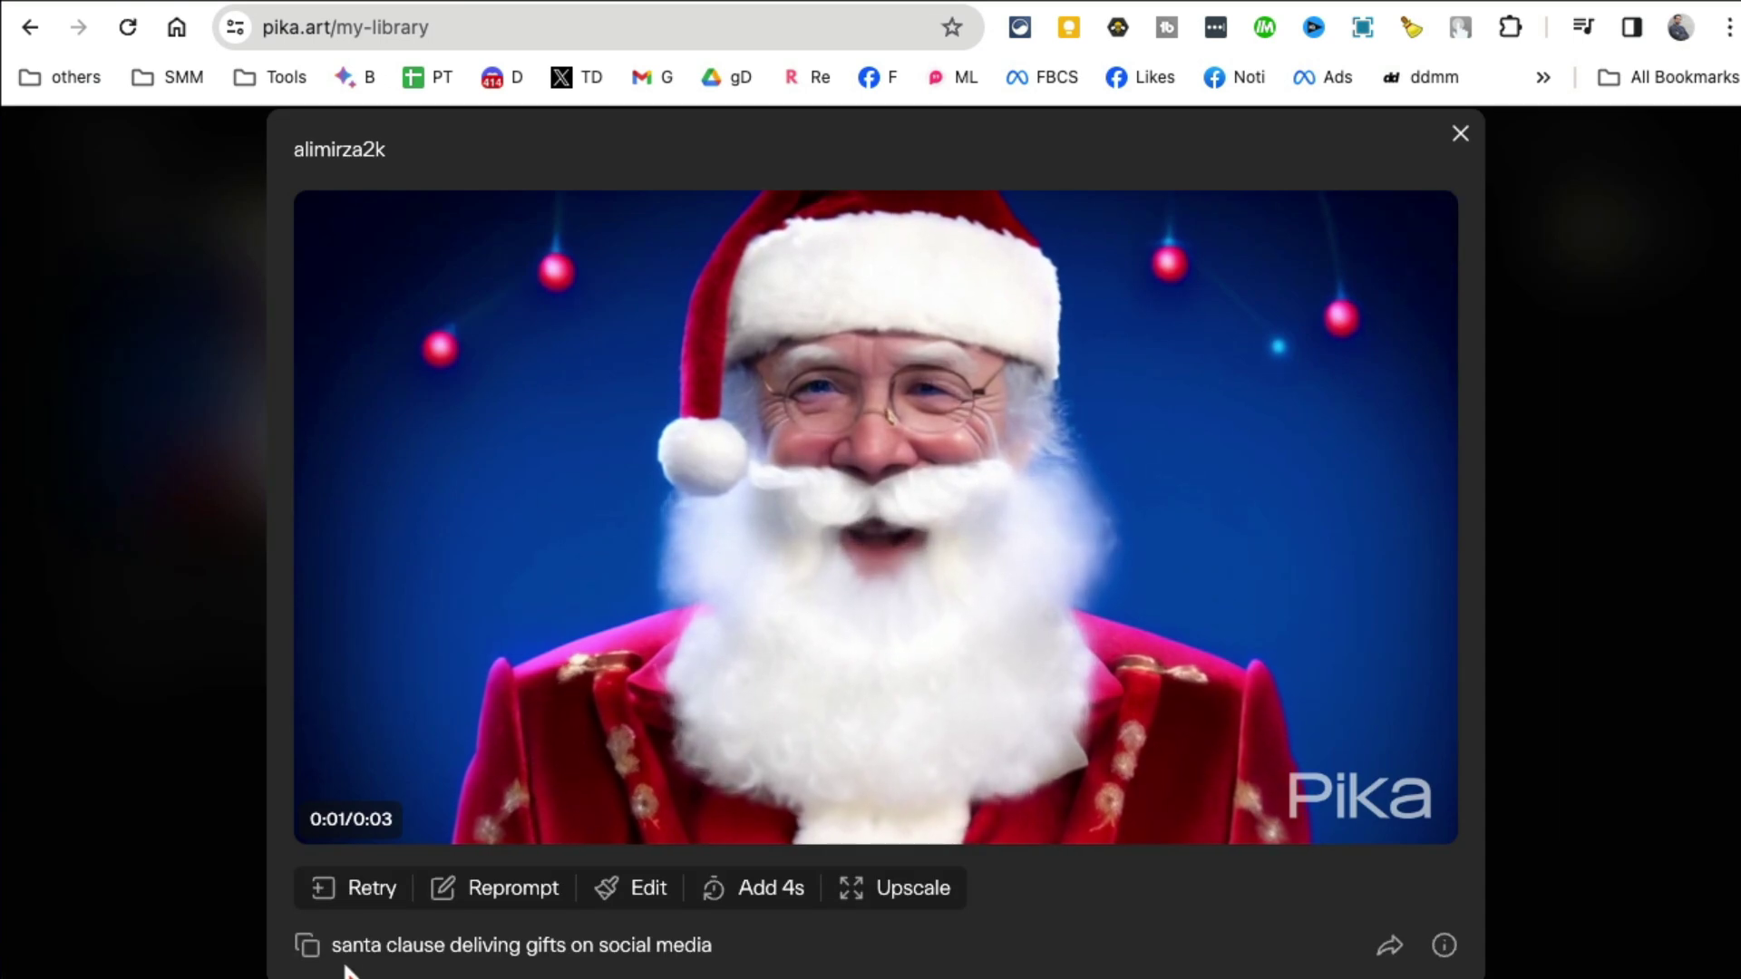
mouse_move(324, 390)
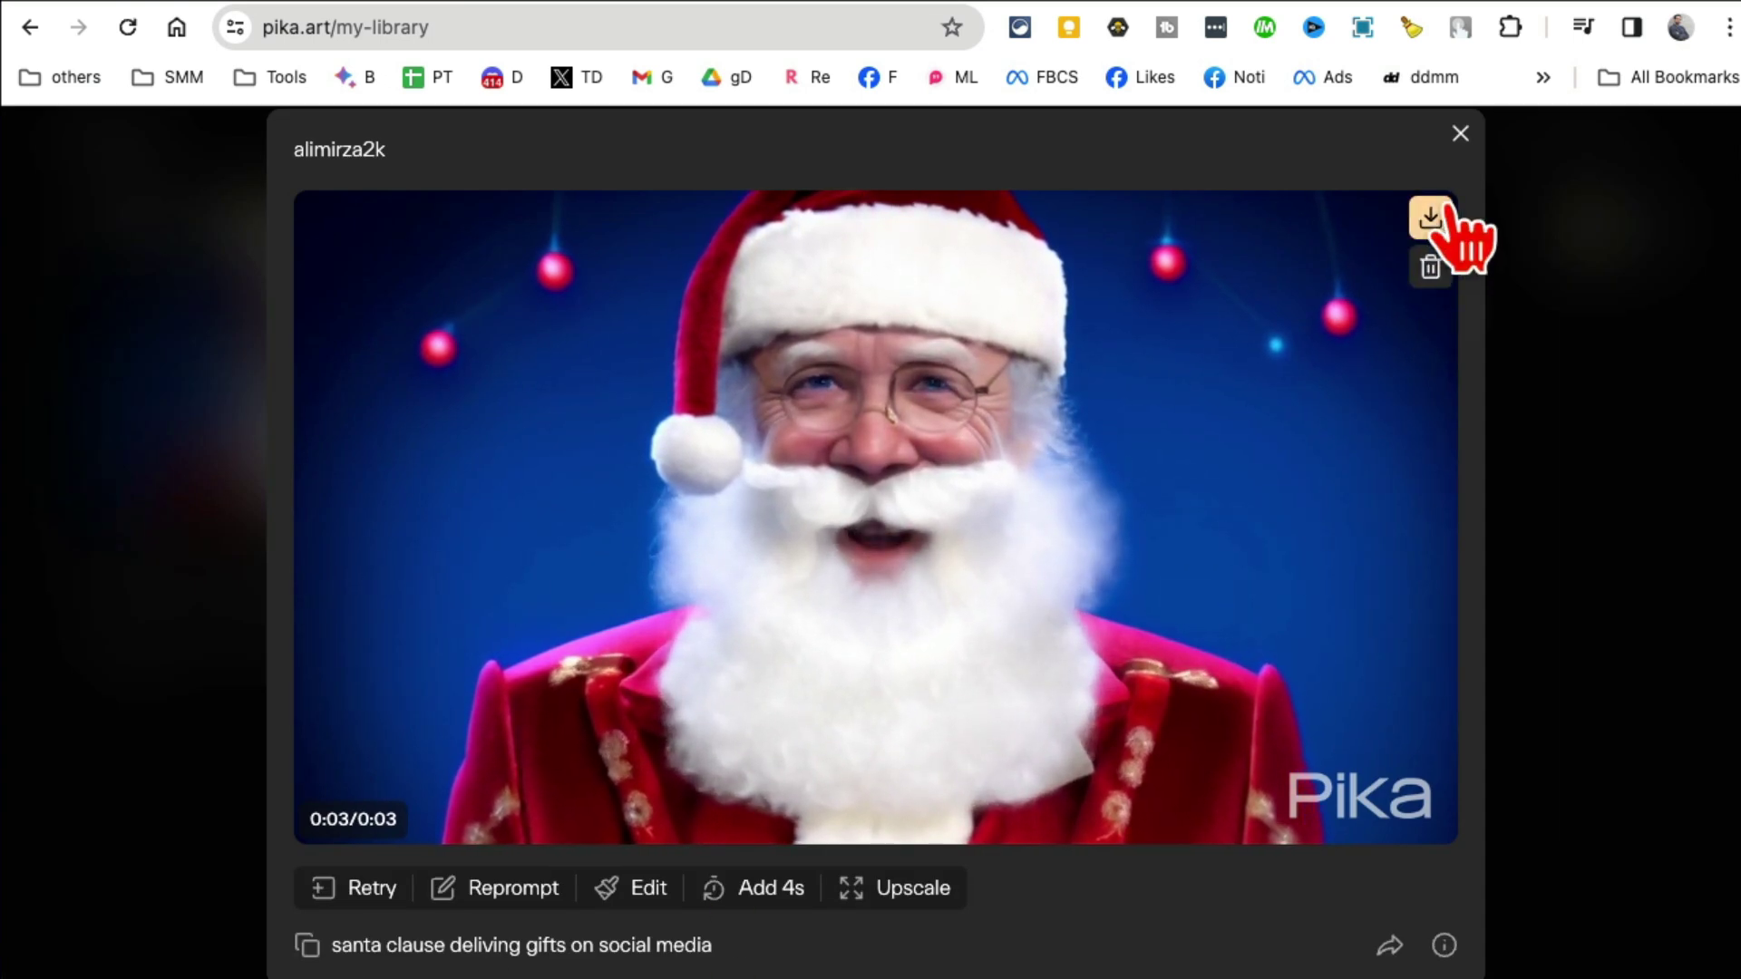
click(1461, 134)
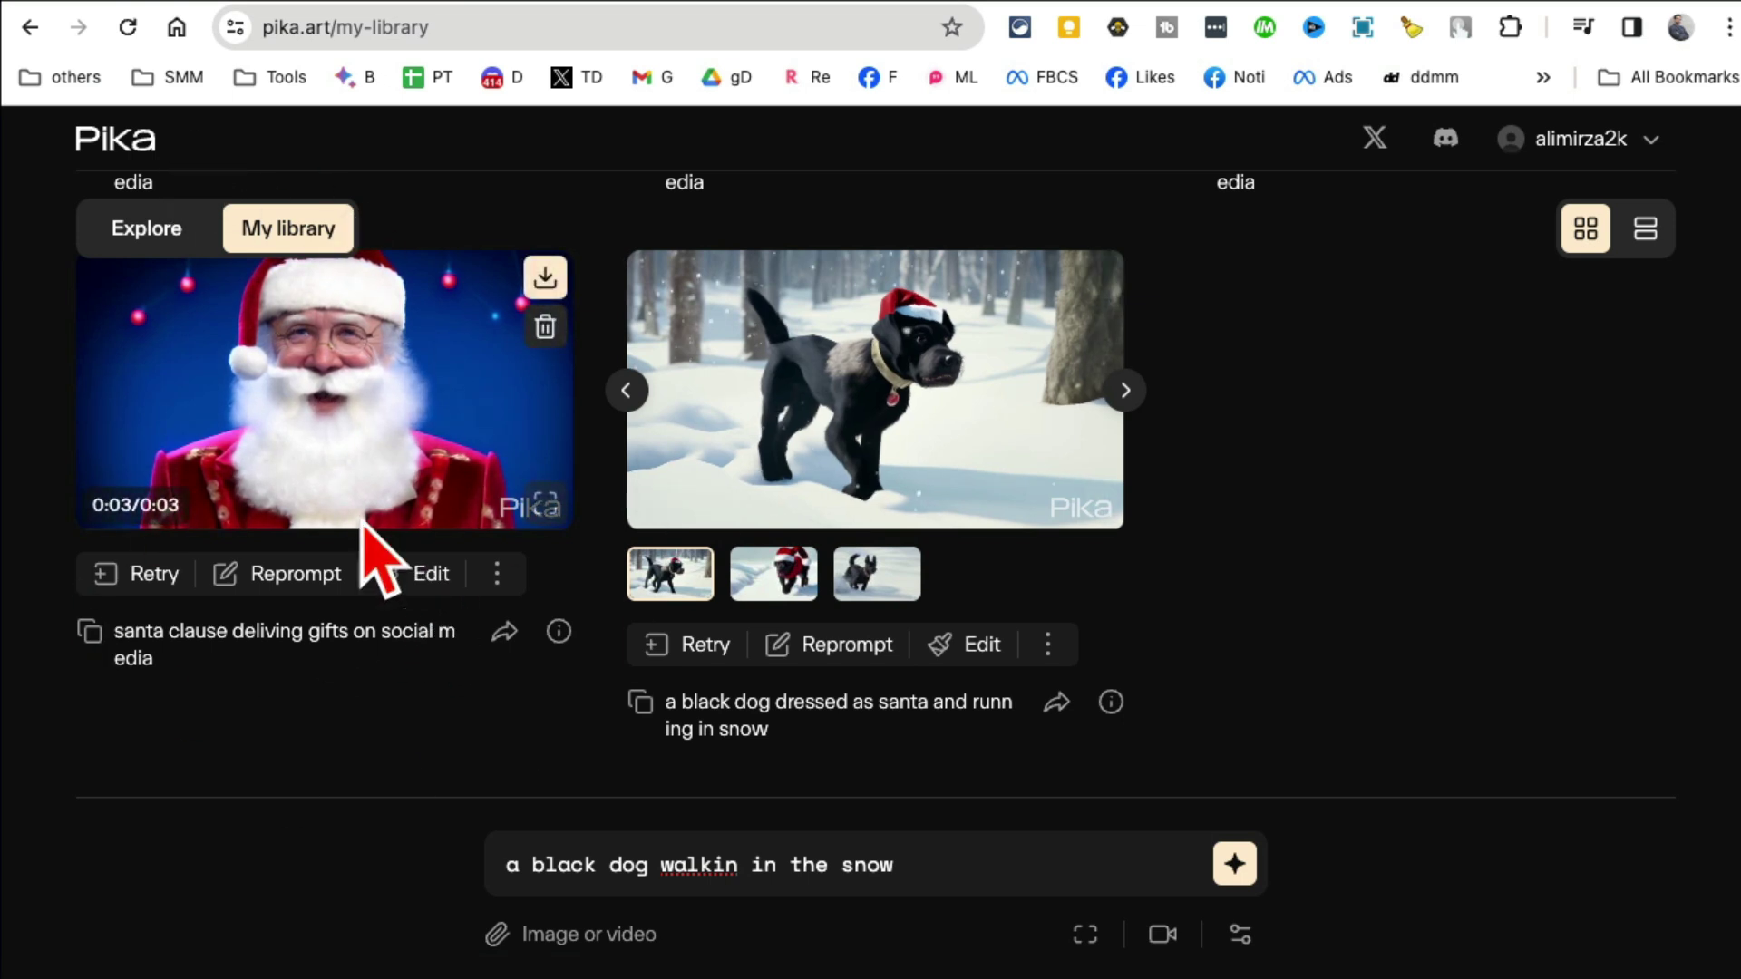
Step: Load the Santa video into canvas expansion and preview 16:9 and 9:16 with the image lowered
click(429, 573)
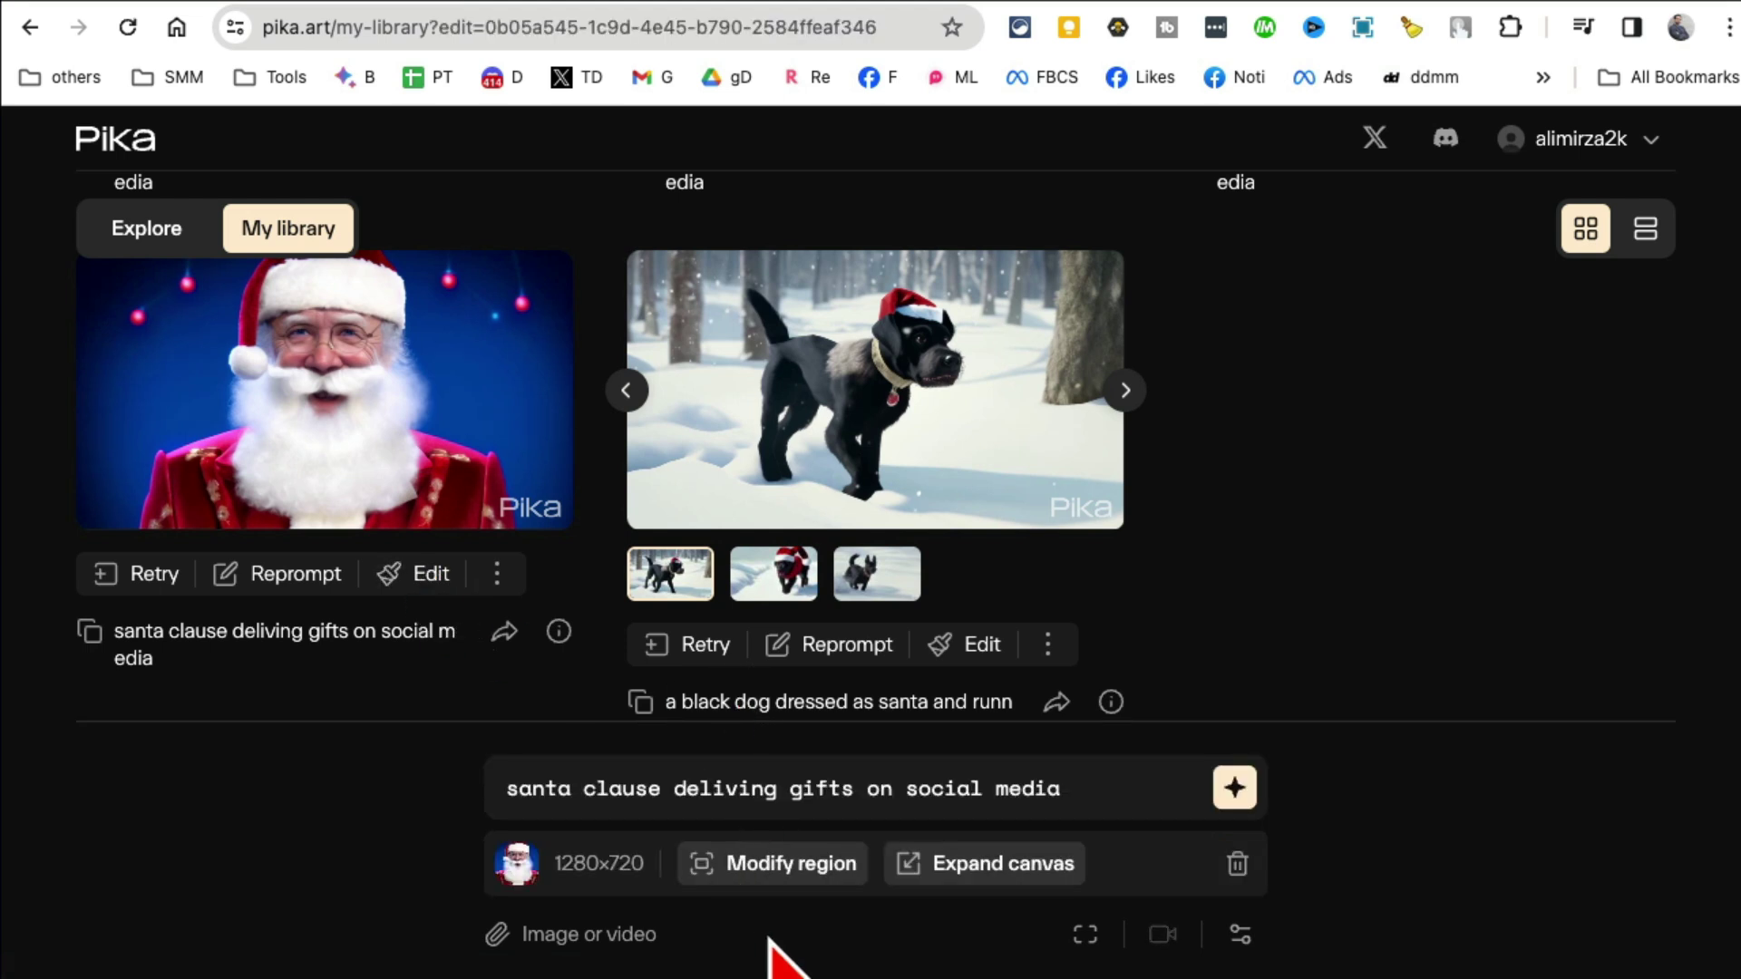
click(1002, 864)
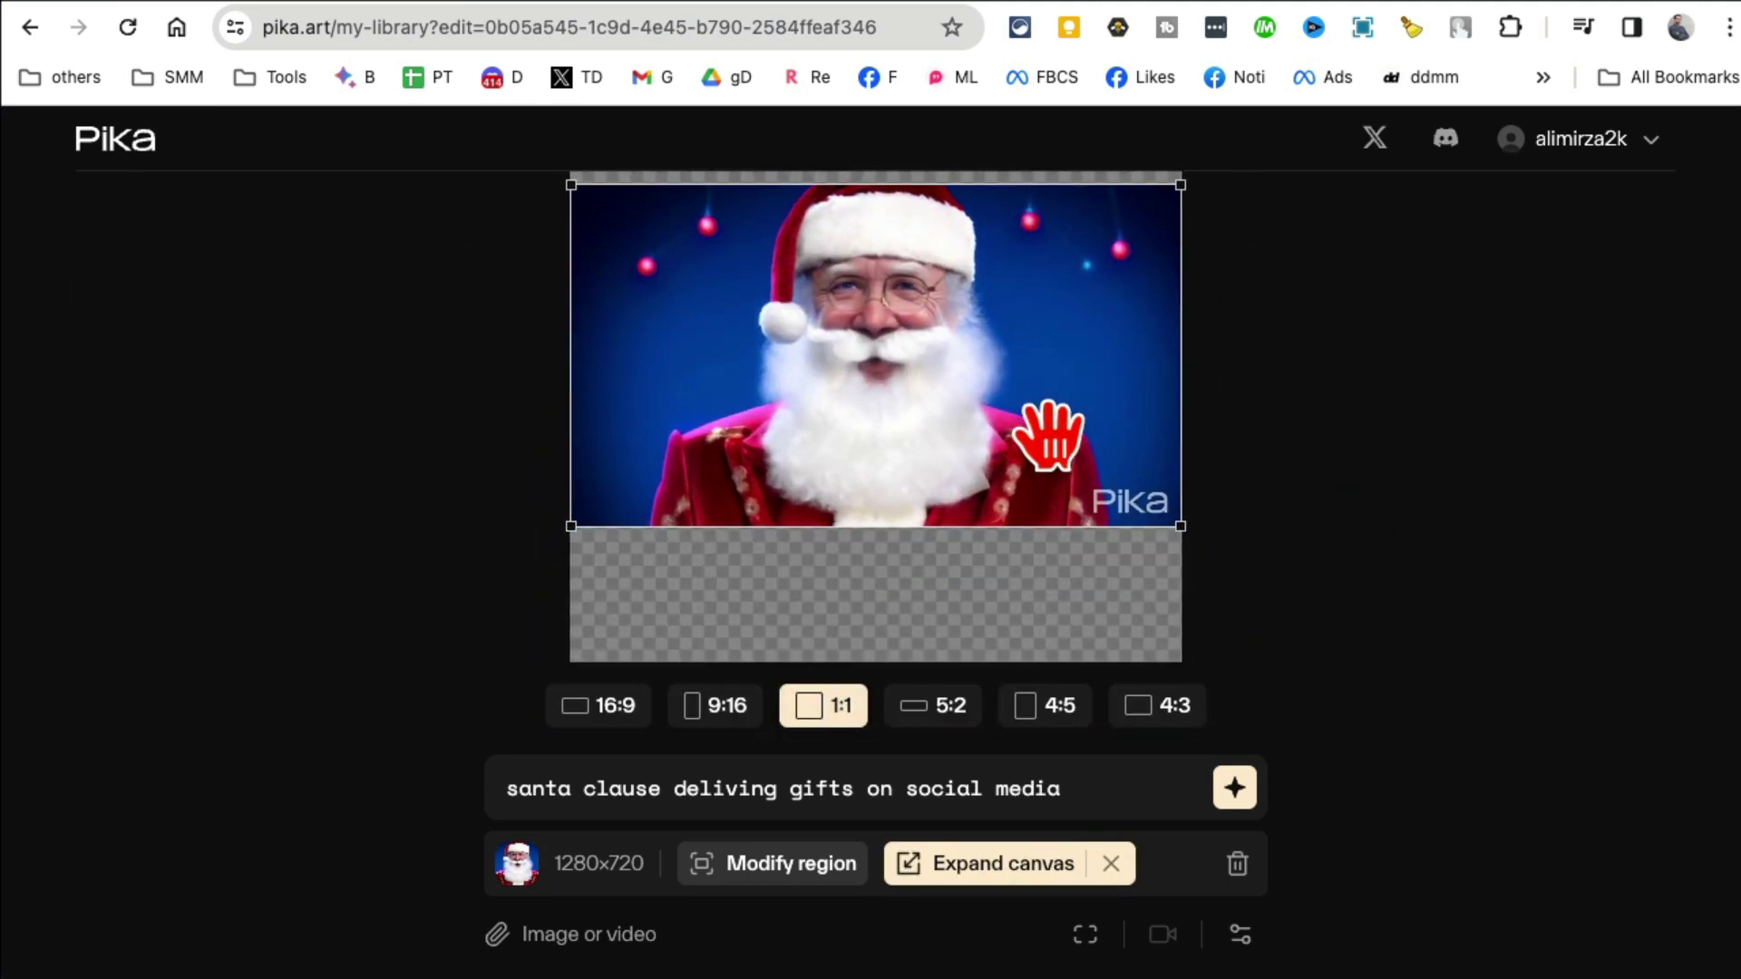
drag(1048, 432, 1042, 497)
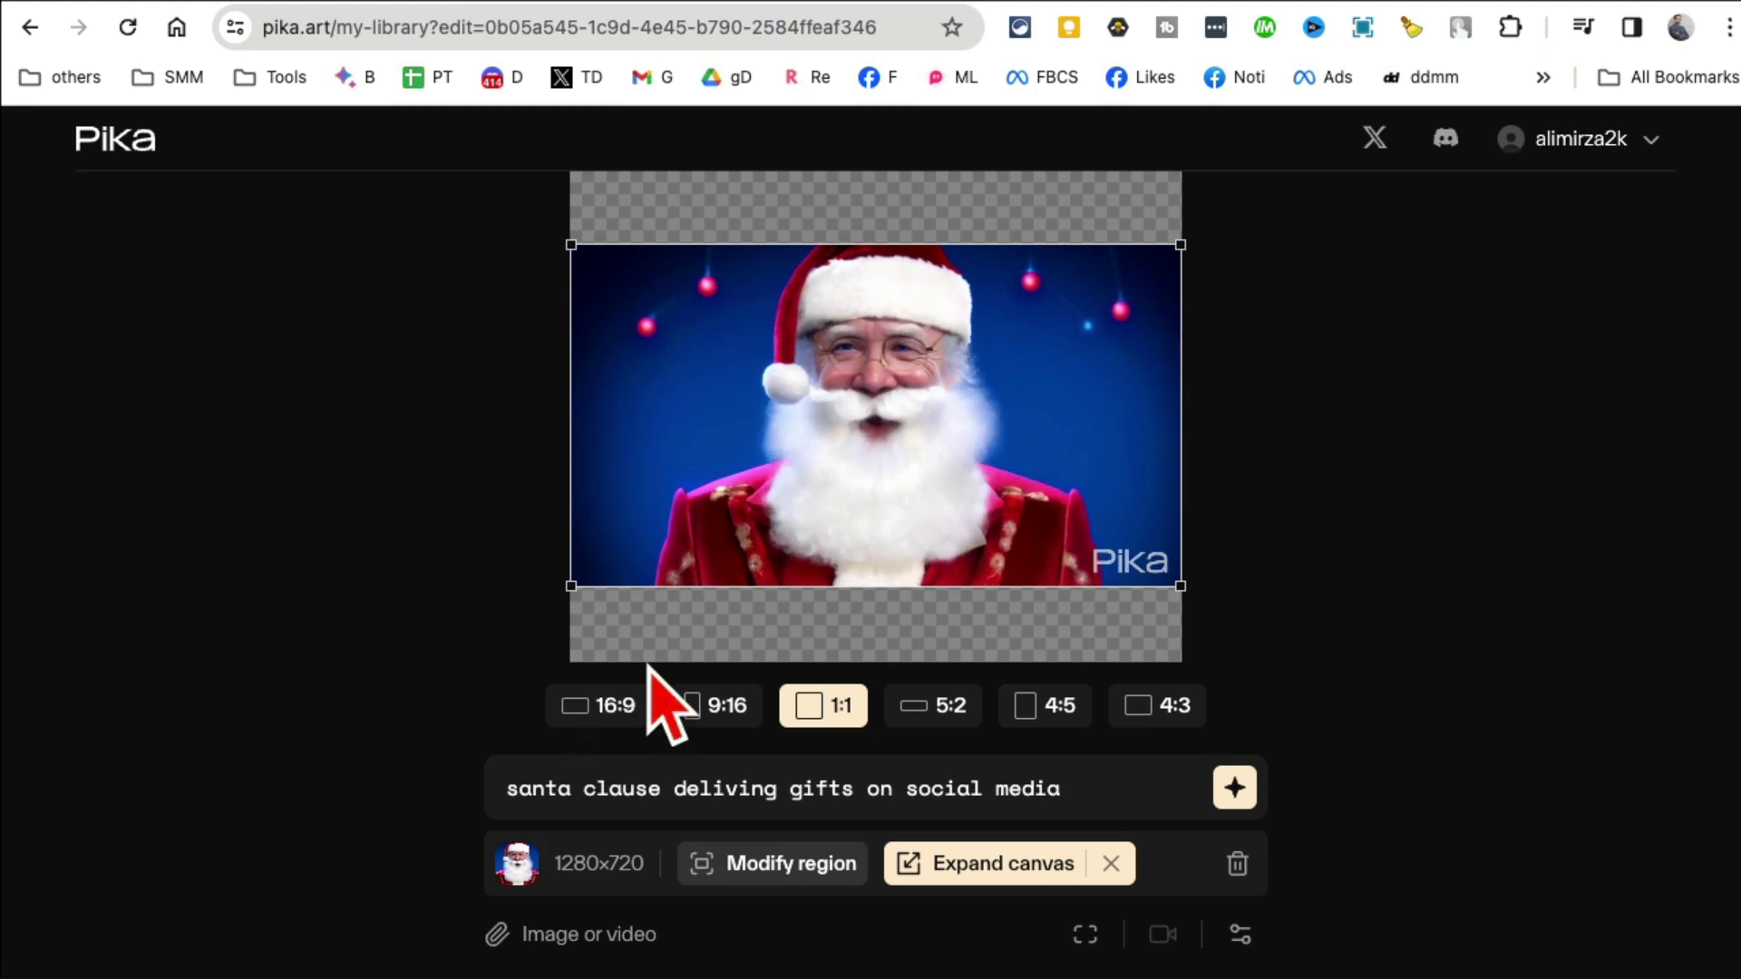
click(606, 708)
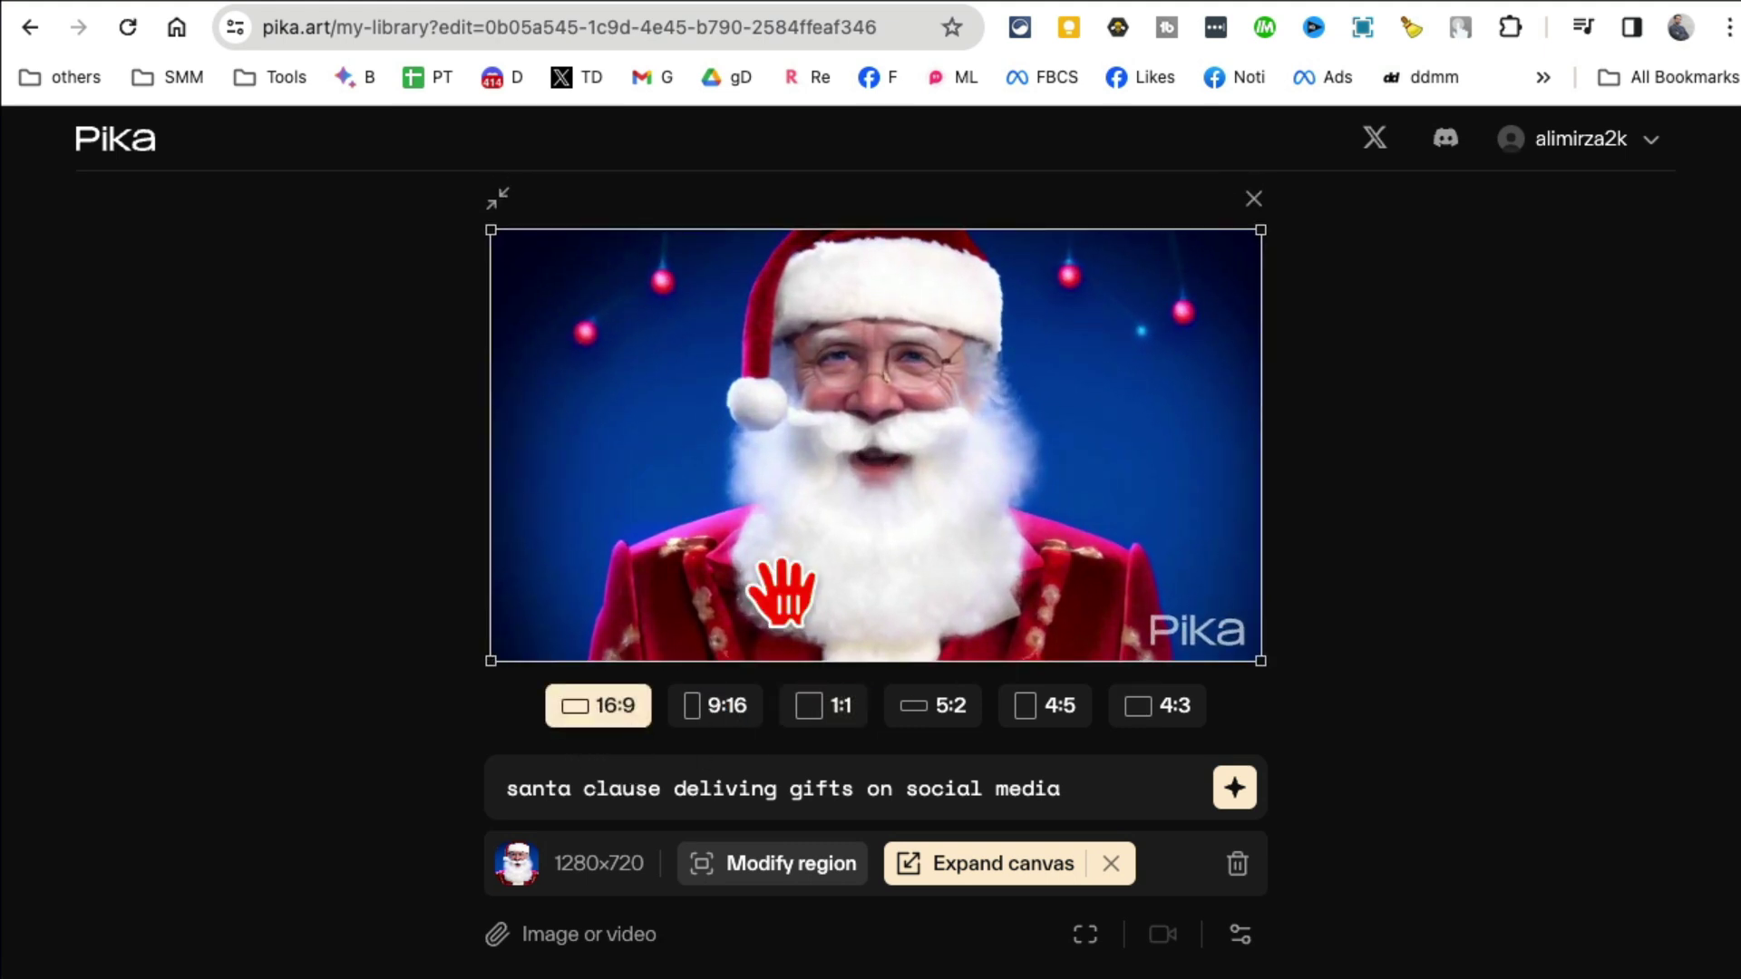
click(717, 704)
drag(866, 338, 866, 379)
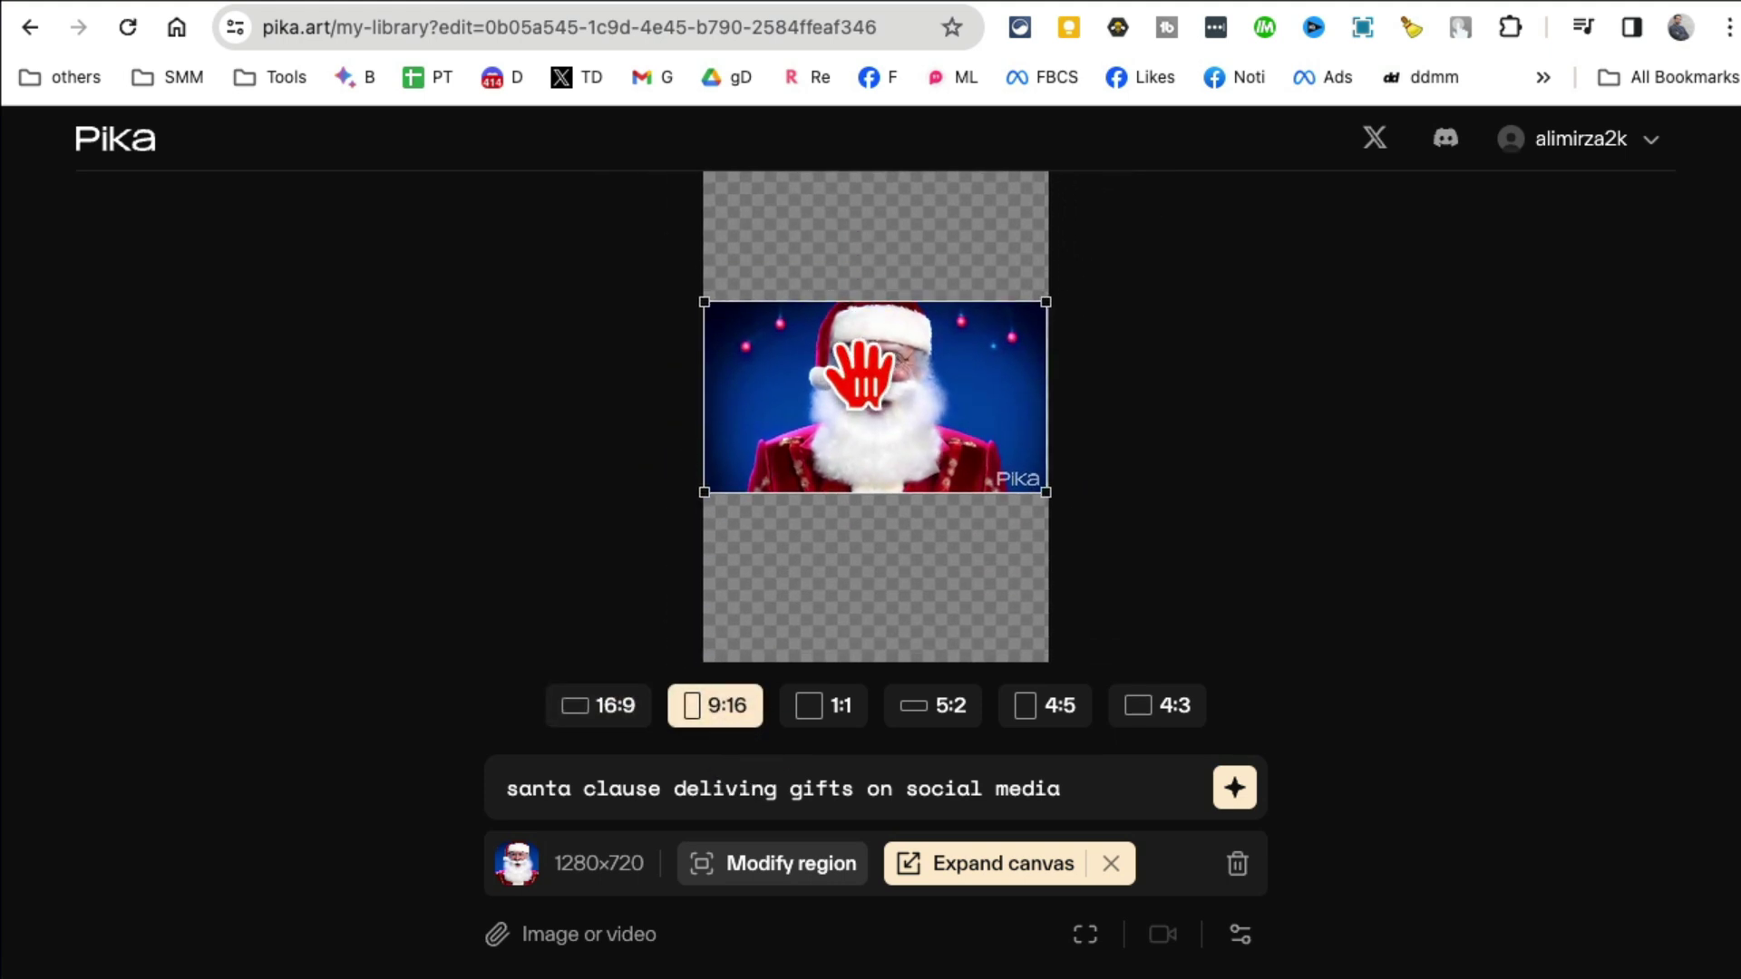
Step: Preview 1:1, 5:2, 4:5 and 4:3 canvases, then return to 16:9
click(826, 704)
drag(957, 326, 957, 406)
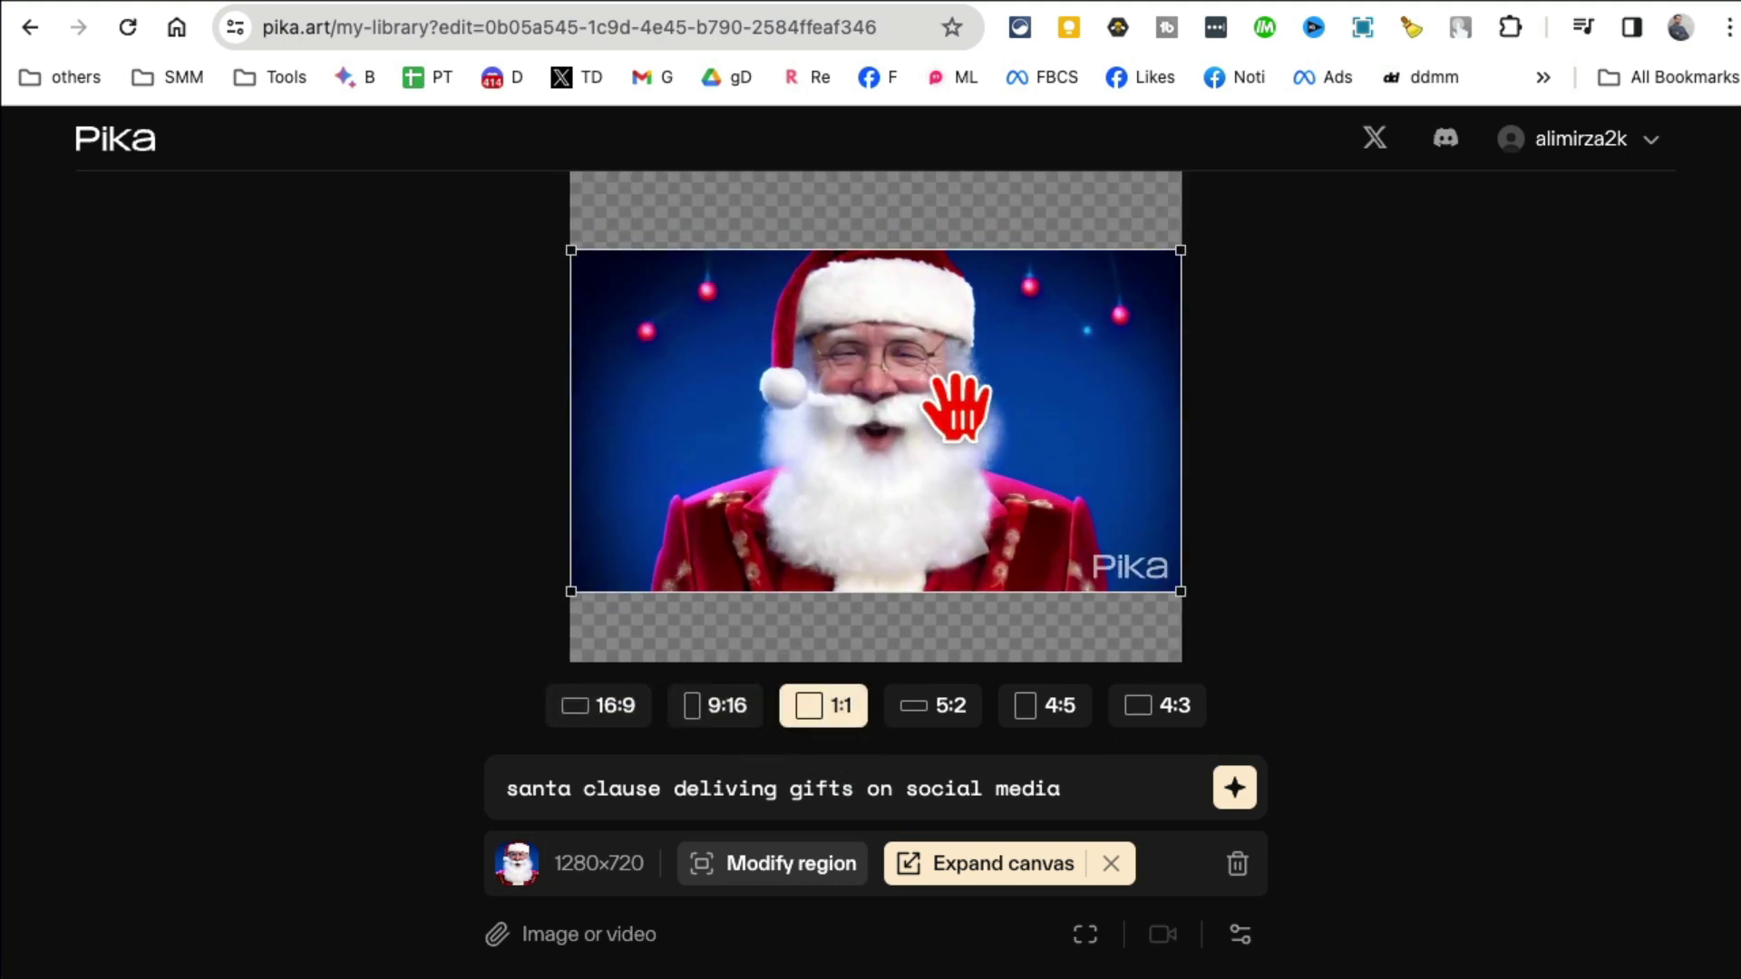
click(933, 705)
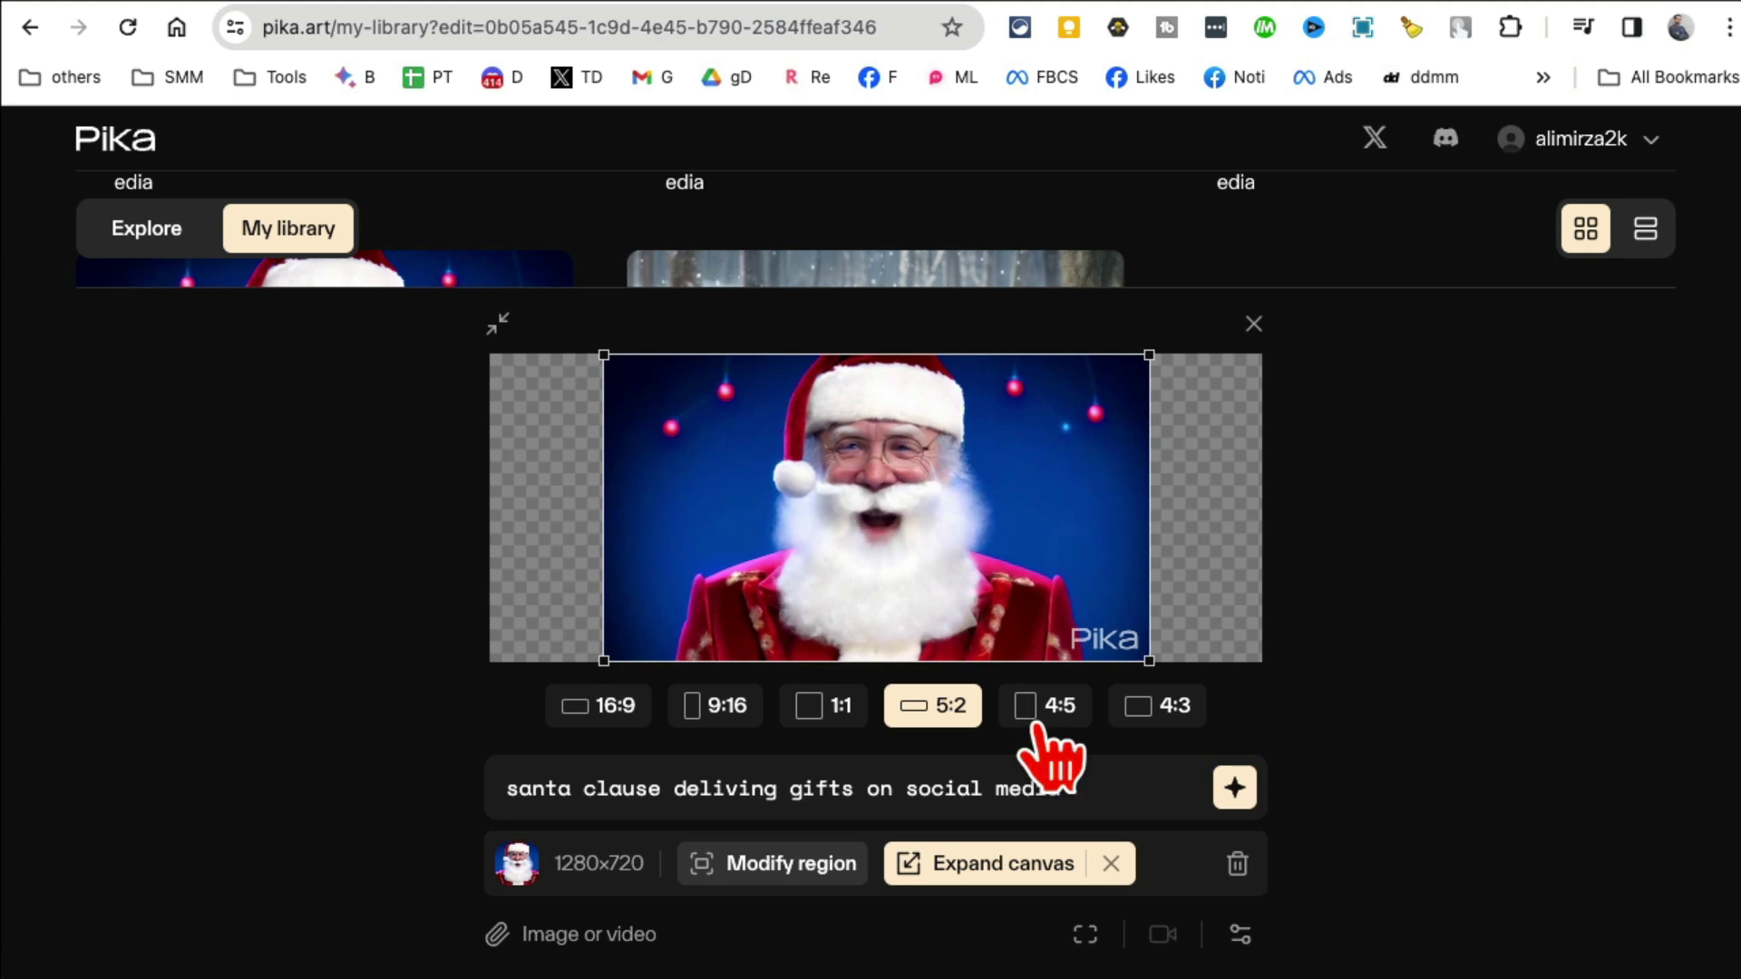
click(1044, 705)
drag(1017, 431, 1019, 450)
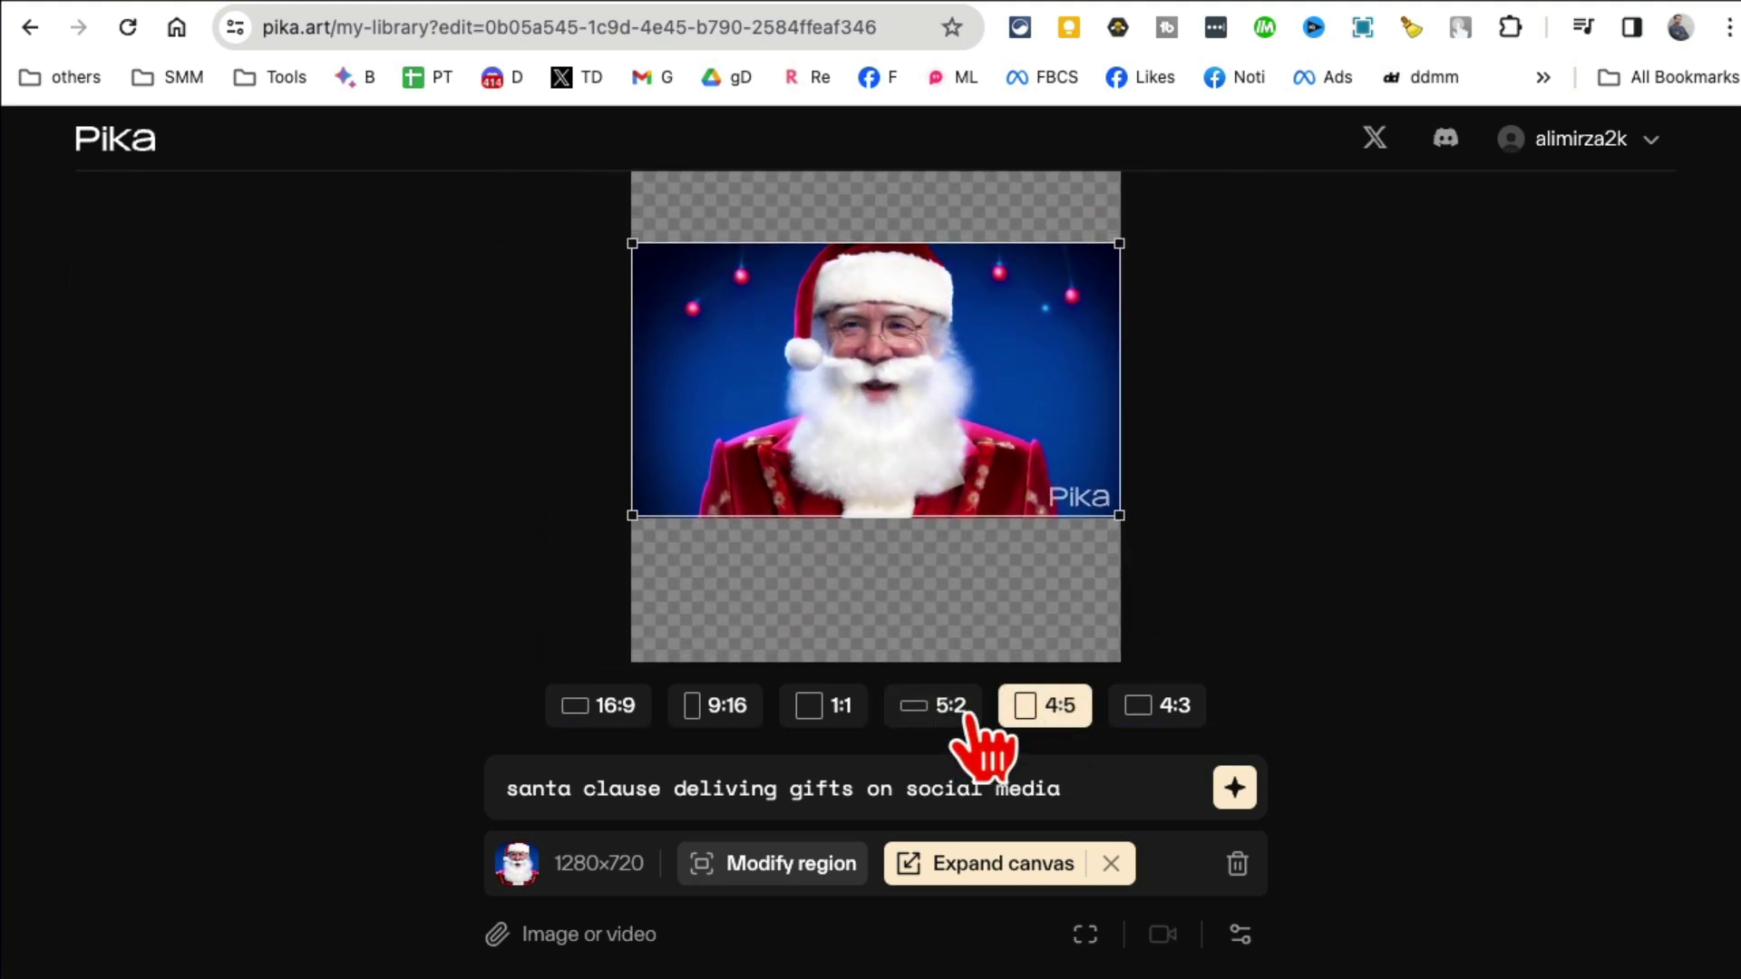
click(1157, 704)
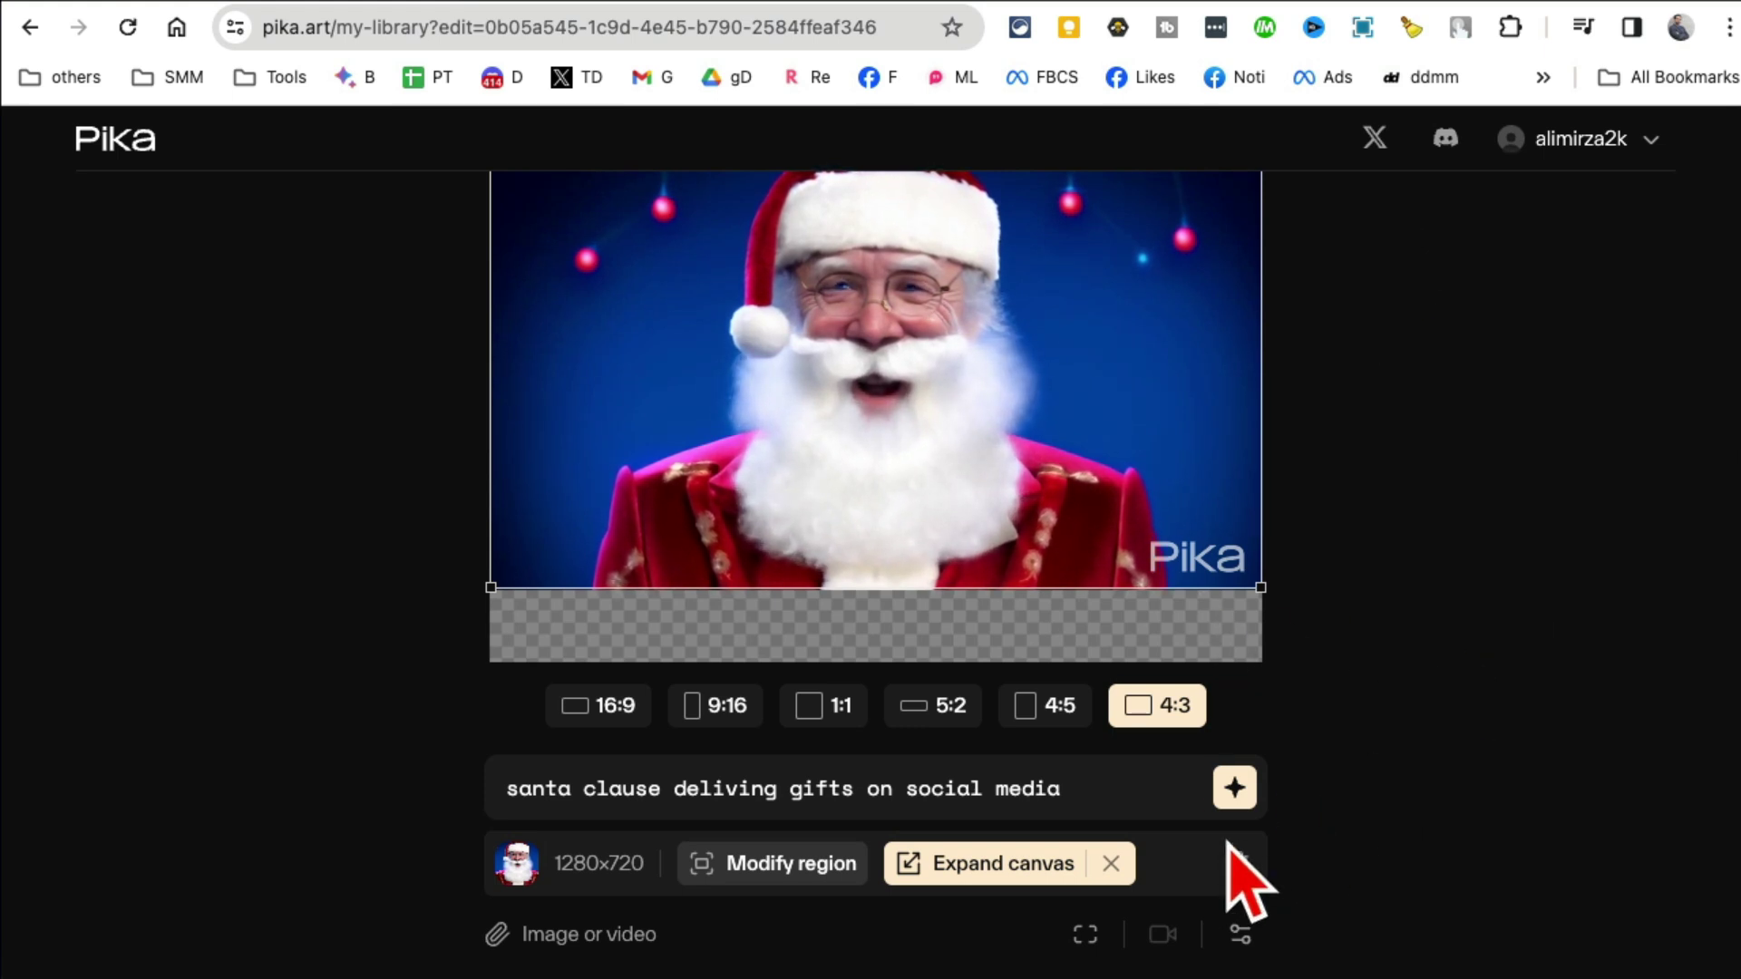
click(600, 705)
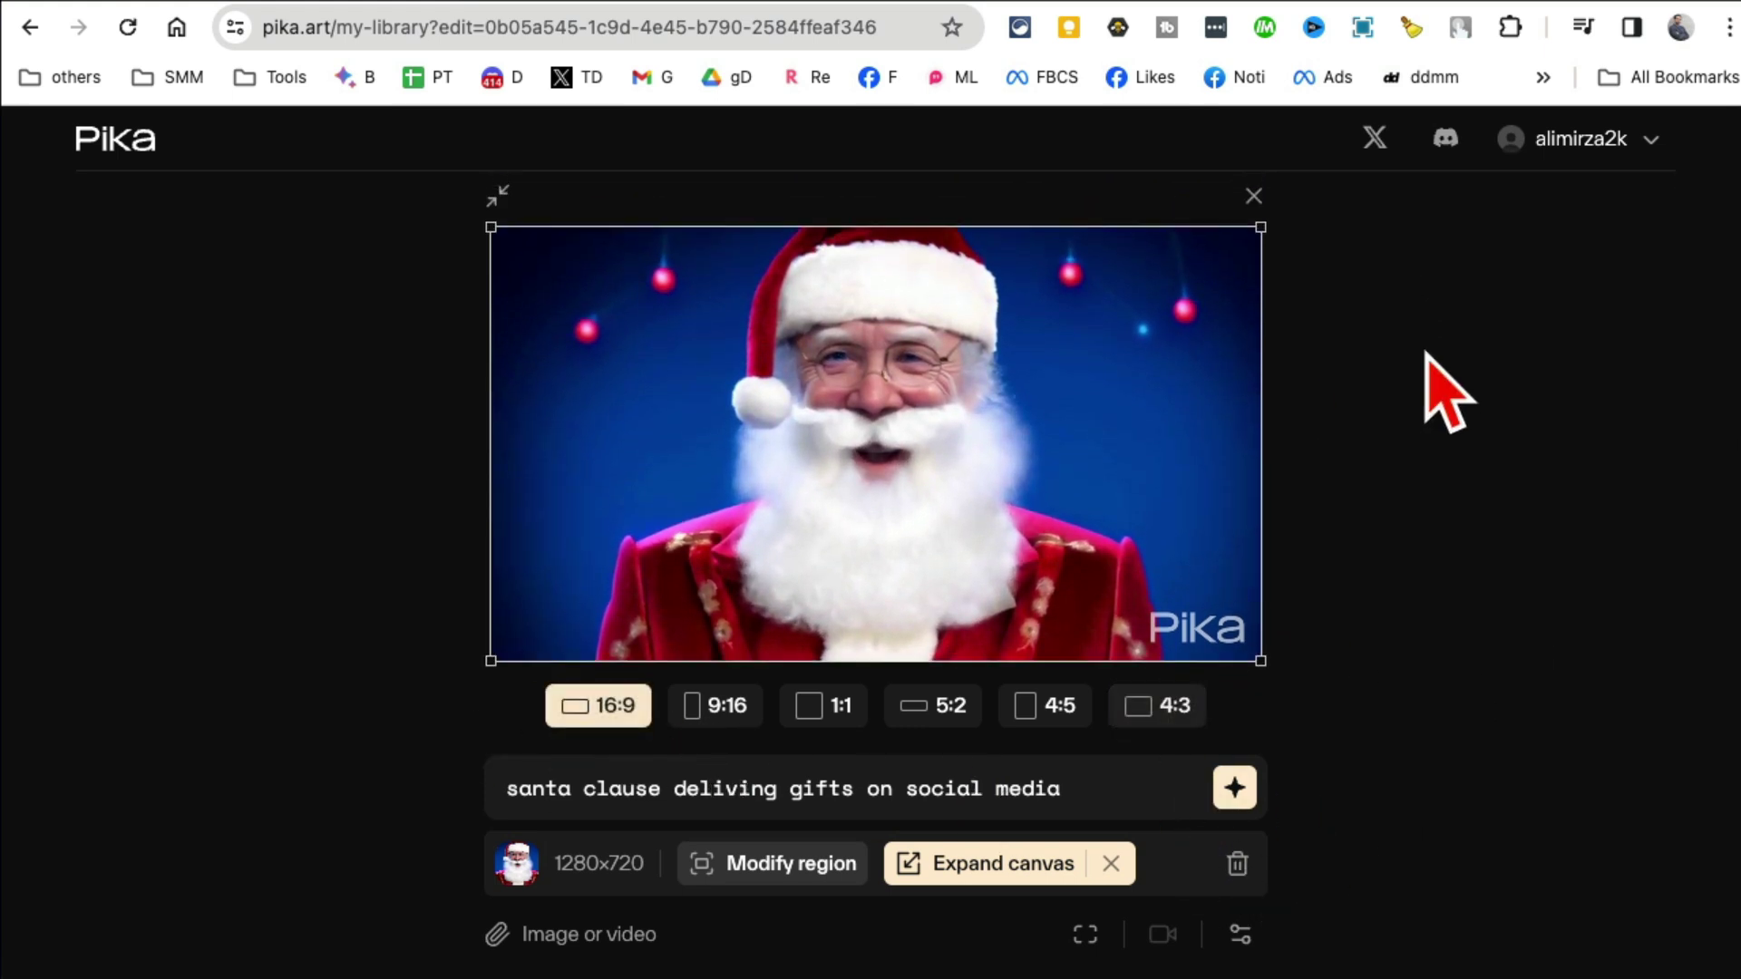
Step: Compare the small cats, two black dogs and full moon Santa versions, then open the astronaut video
click(1254, 262)
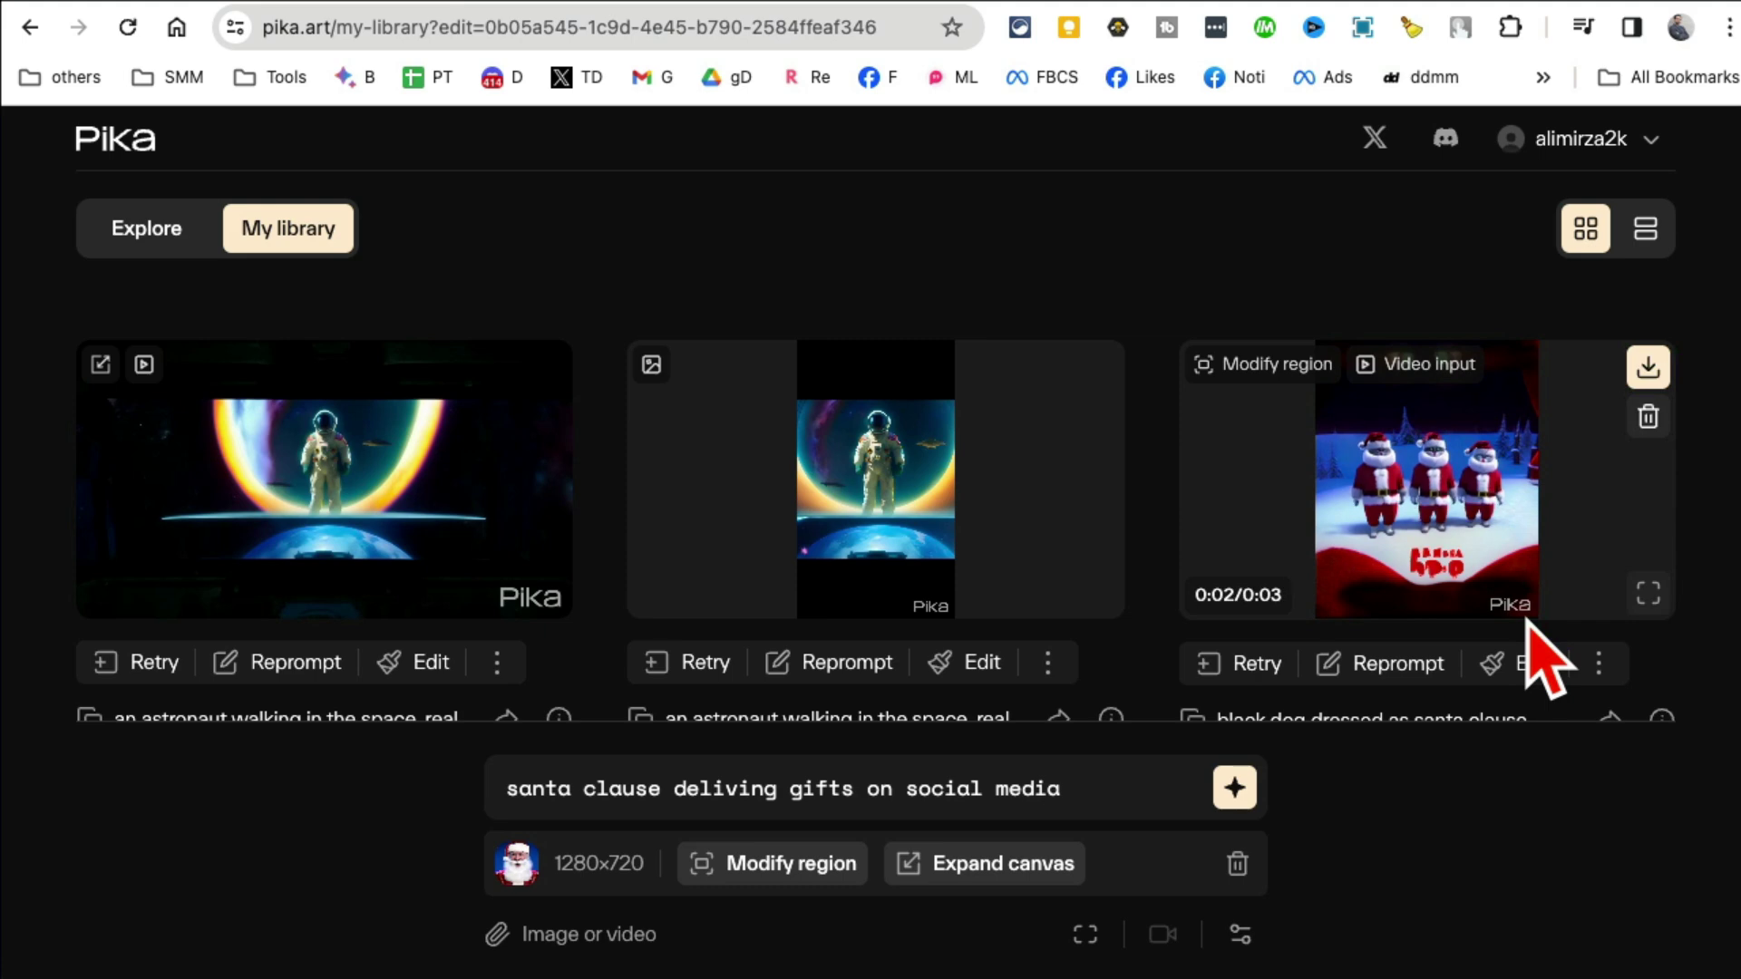
scroll(1544, 660, down, 5)
scroll(1510, 640, up, 2)
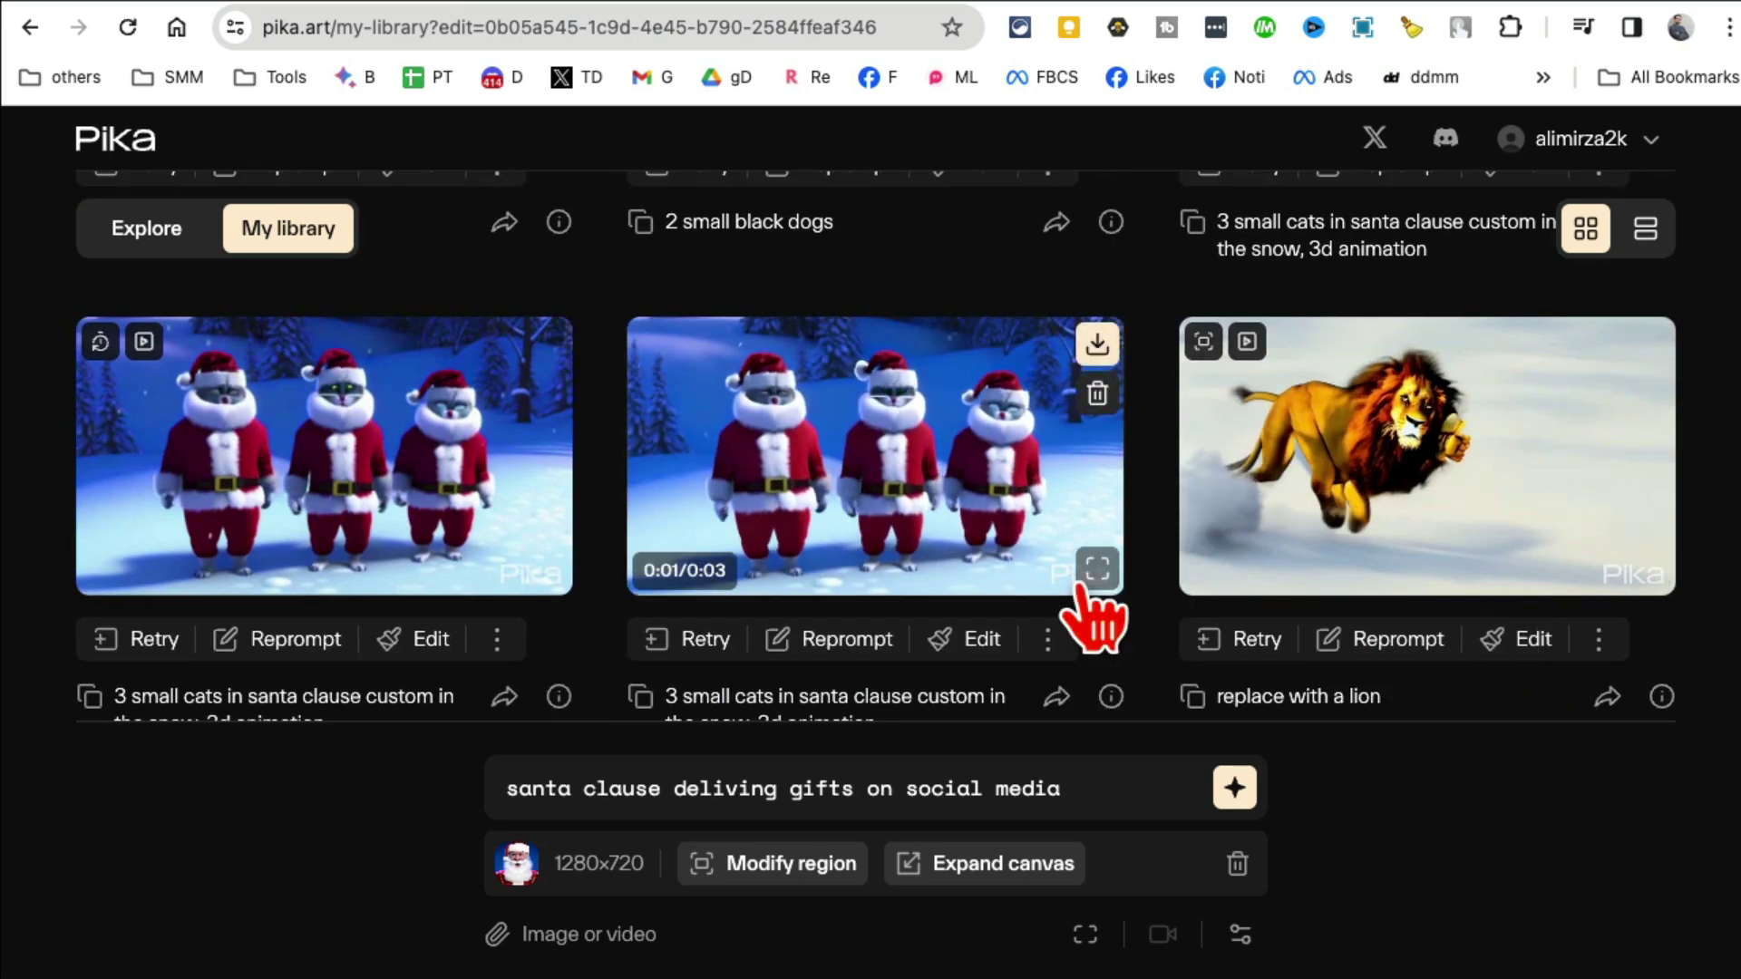
scroll(1109, 598, up, 5)
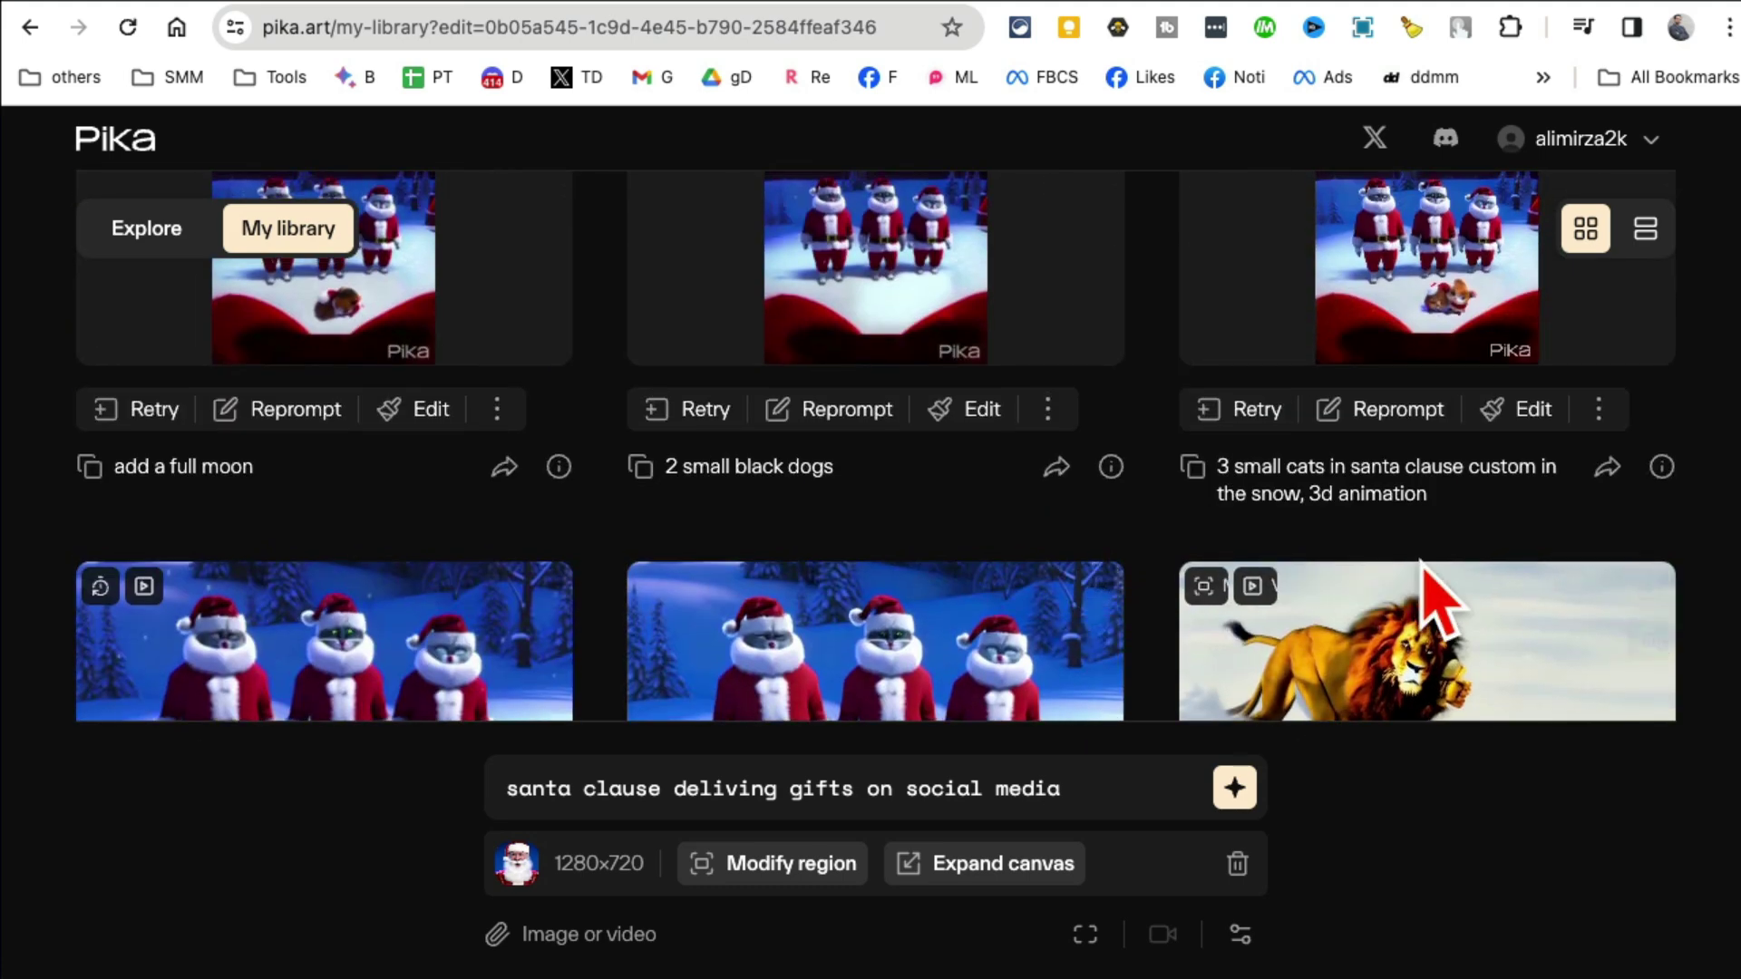
click(1649, 585)
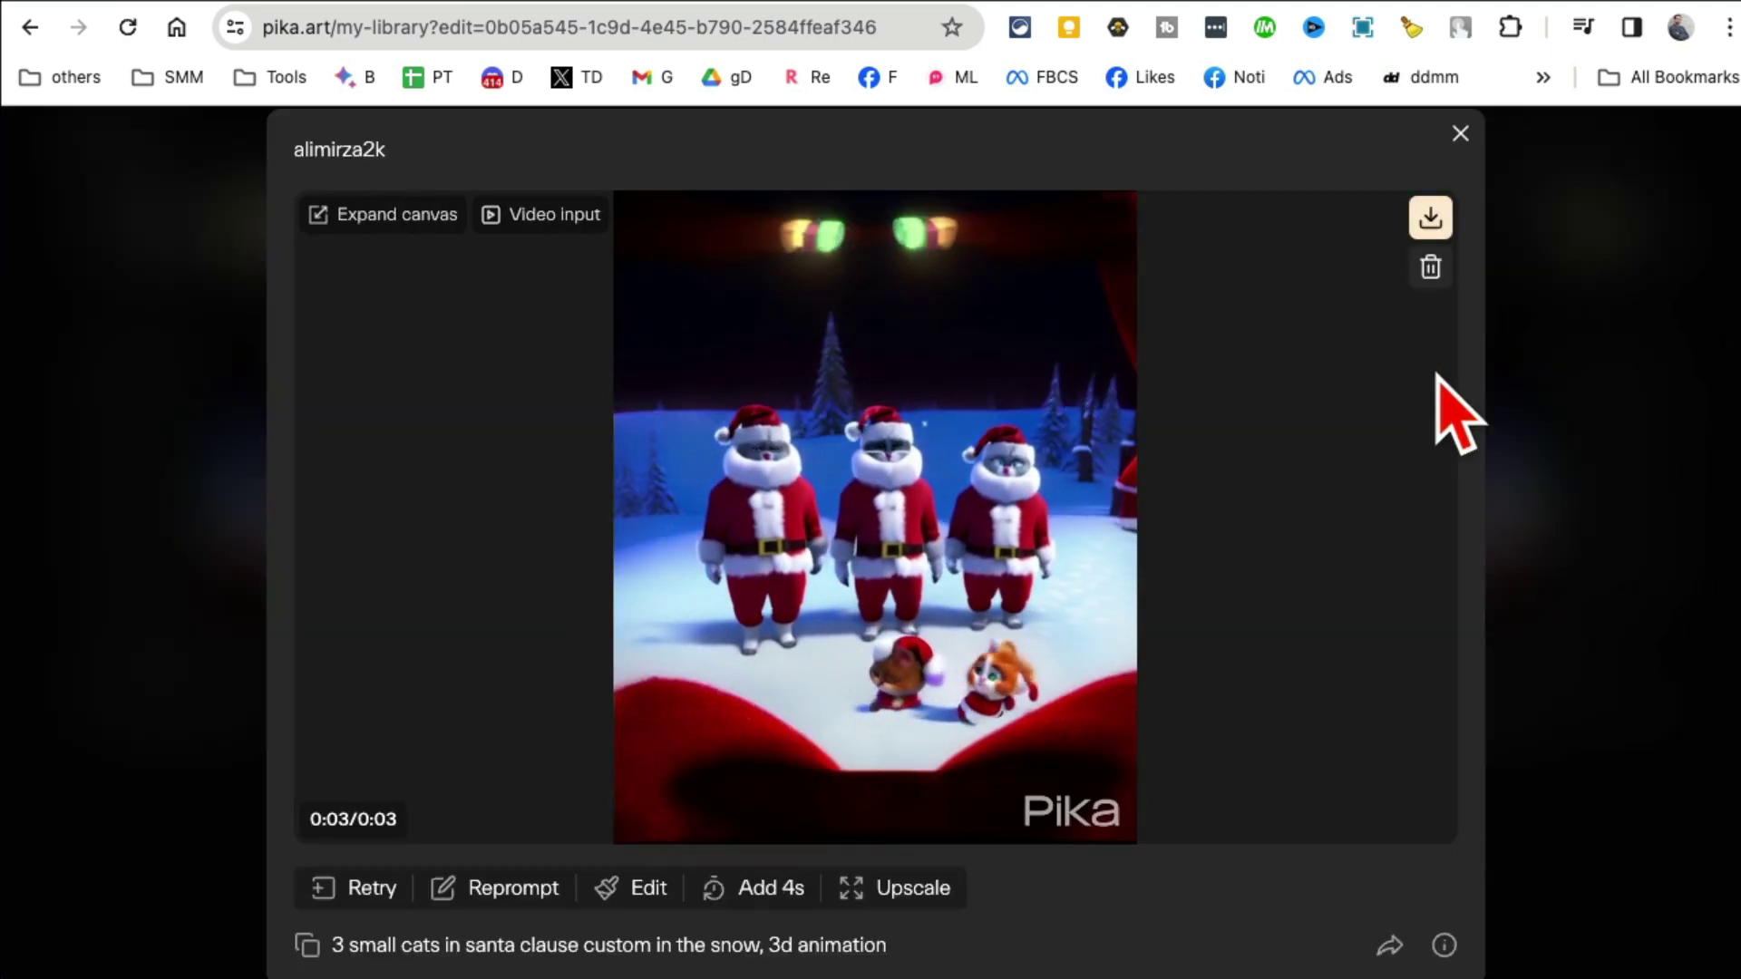
click(1458, 133)
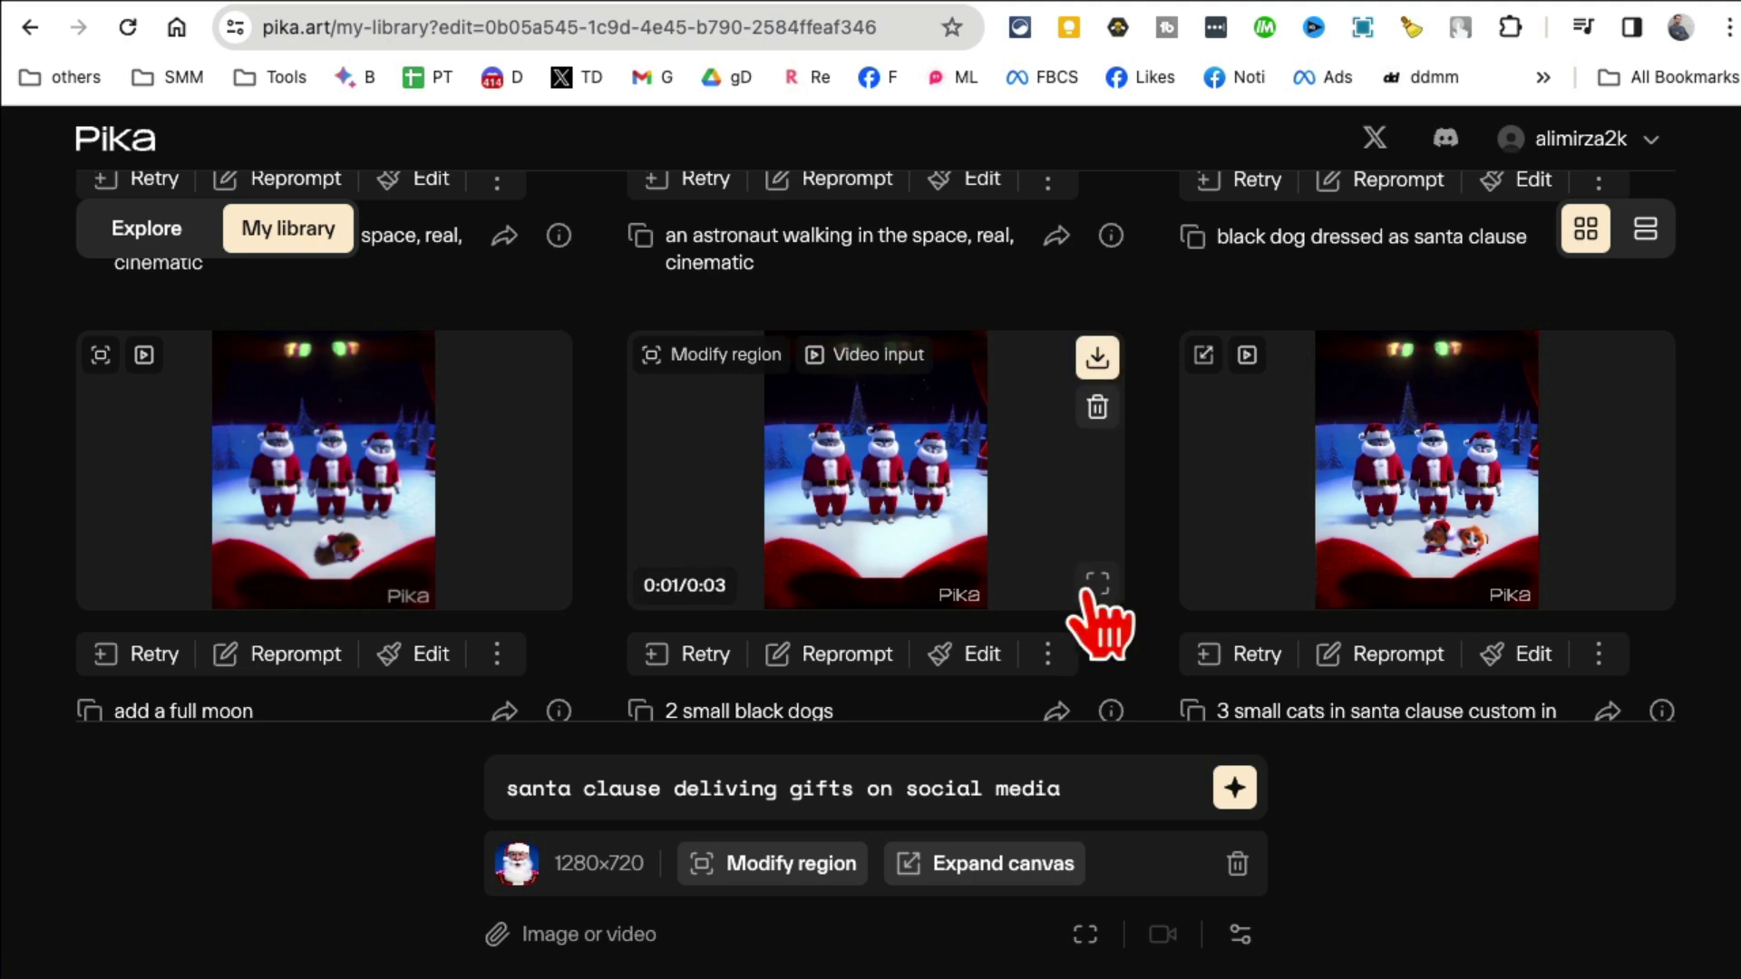
click(1096, 586)
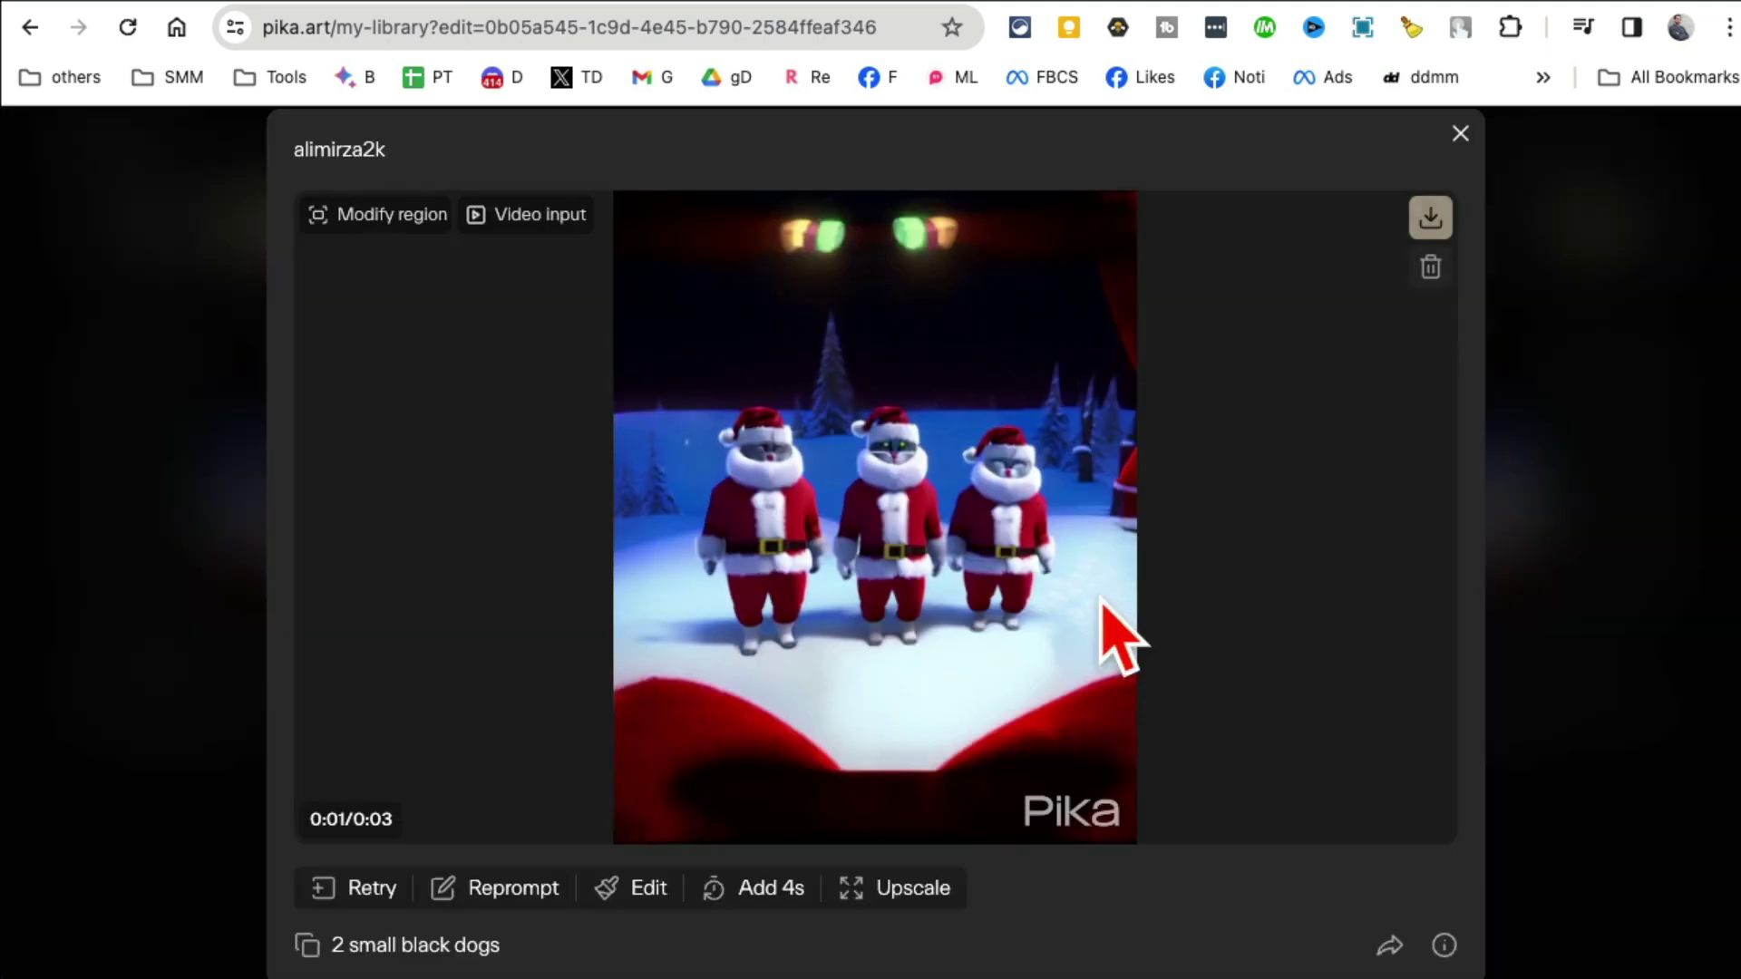
click(1459, 133)
click(550, 598)
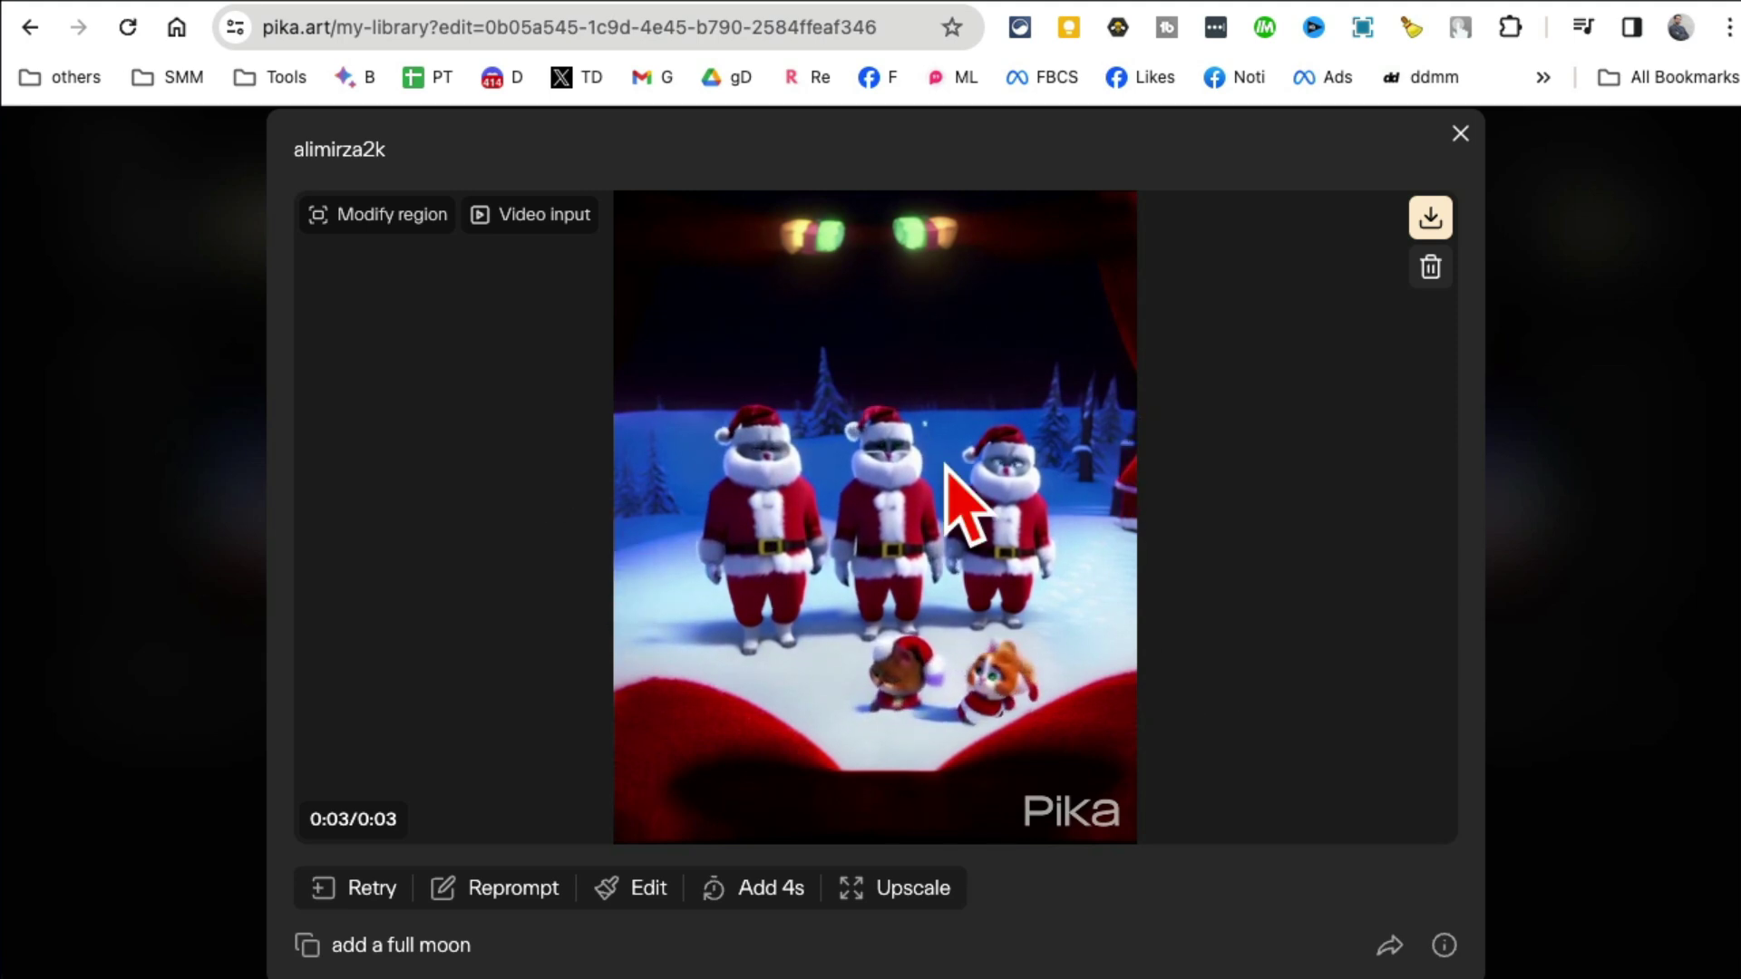
click(1463, 133)
scroll(1257, 585, up, 3)
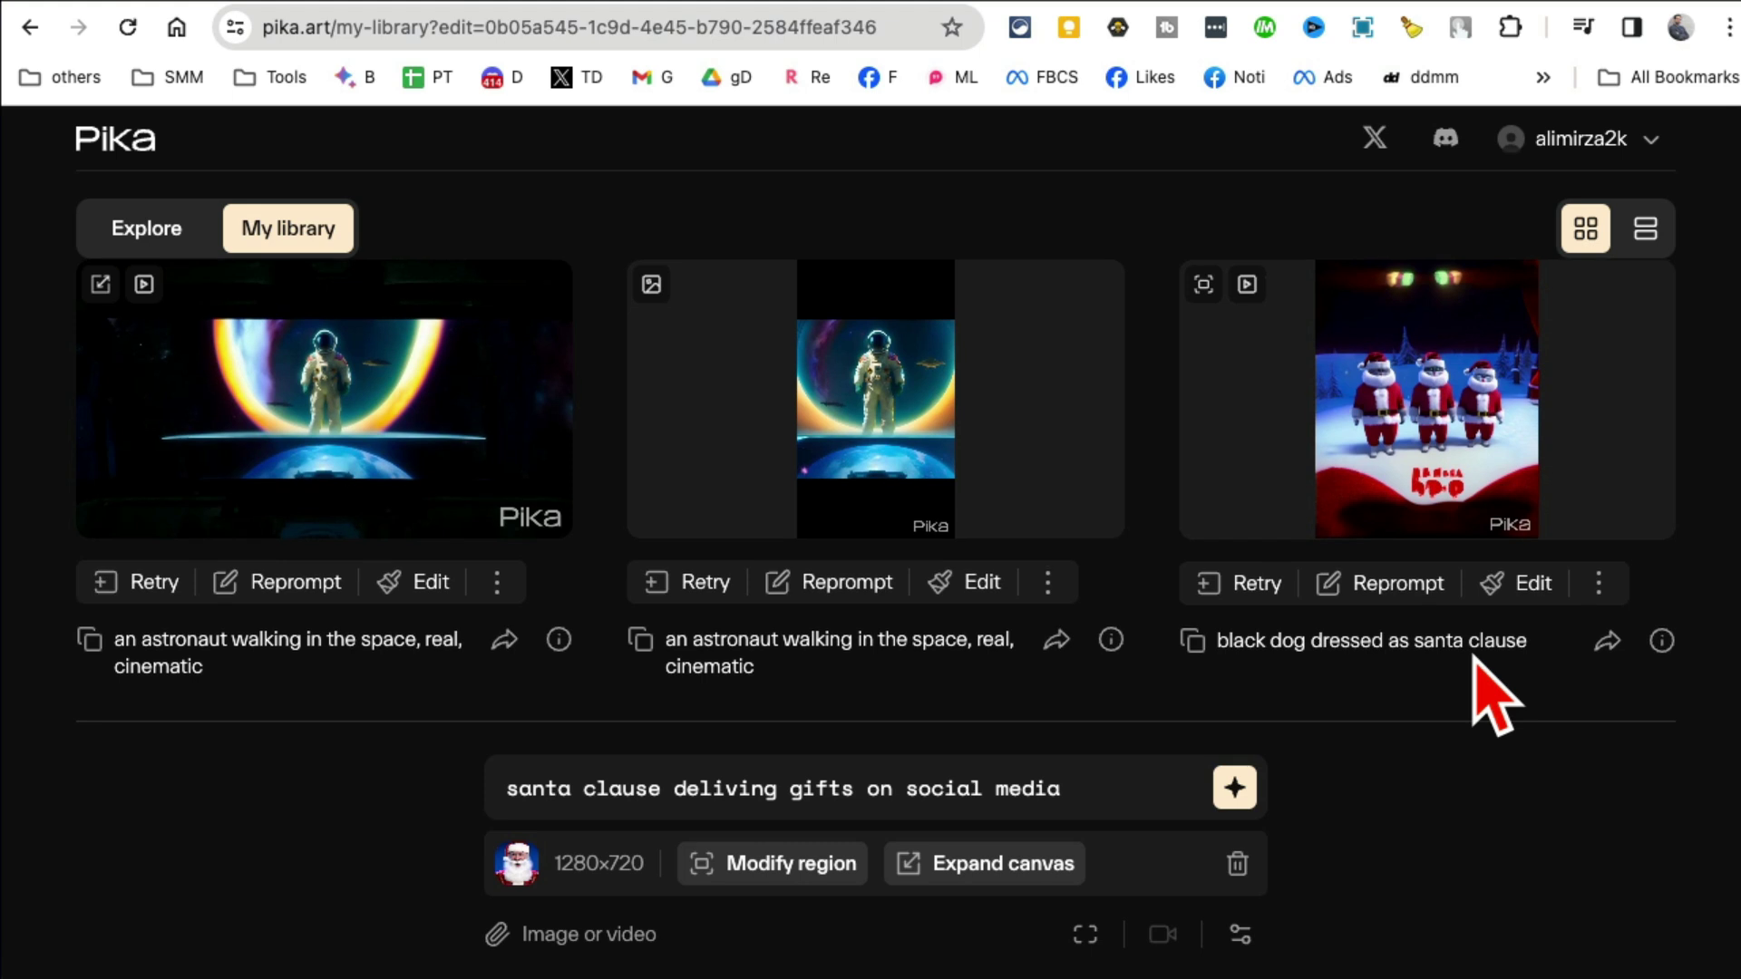
scroll(1493, 693, up, 1)
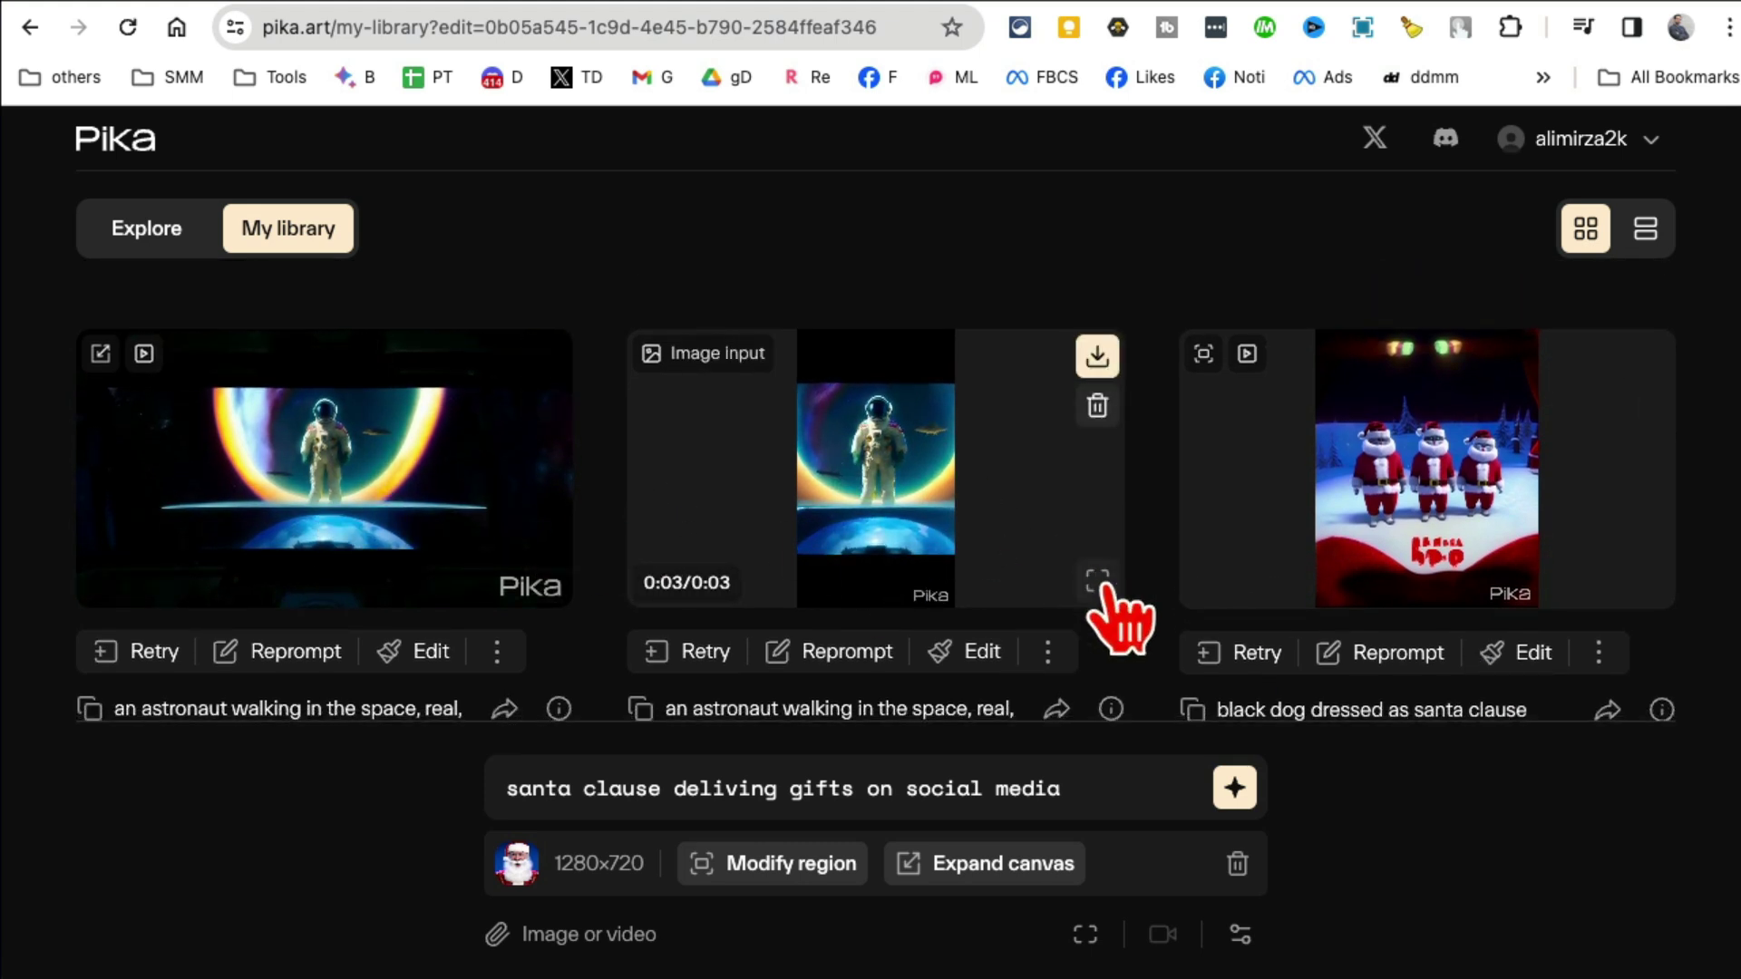
click(1098, 582)
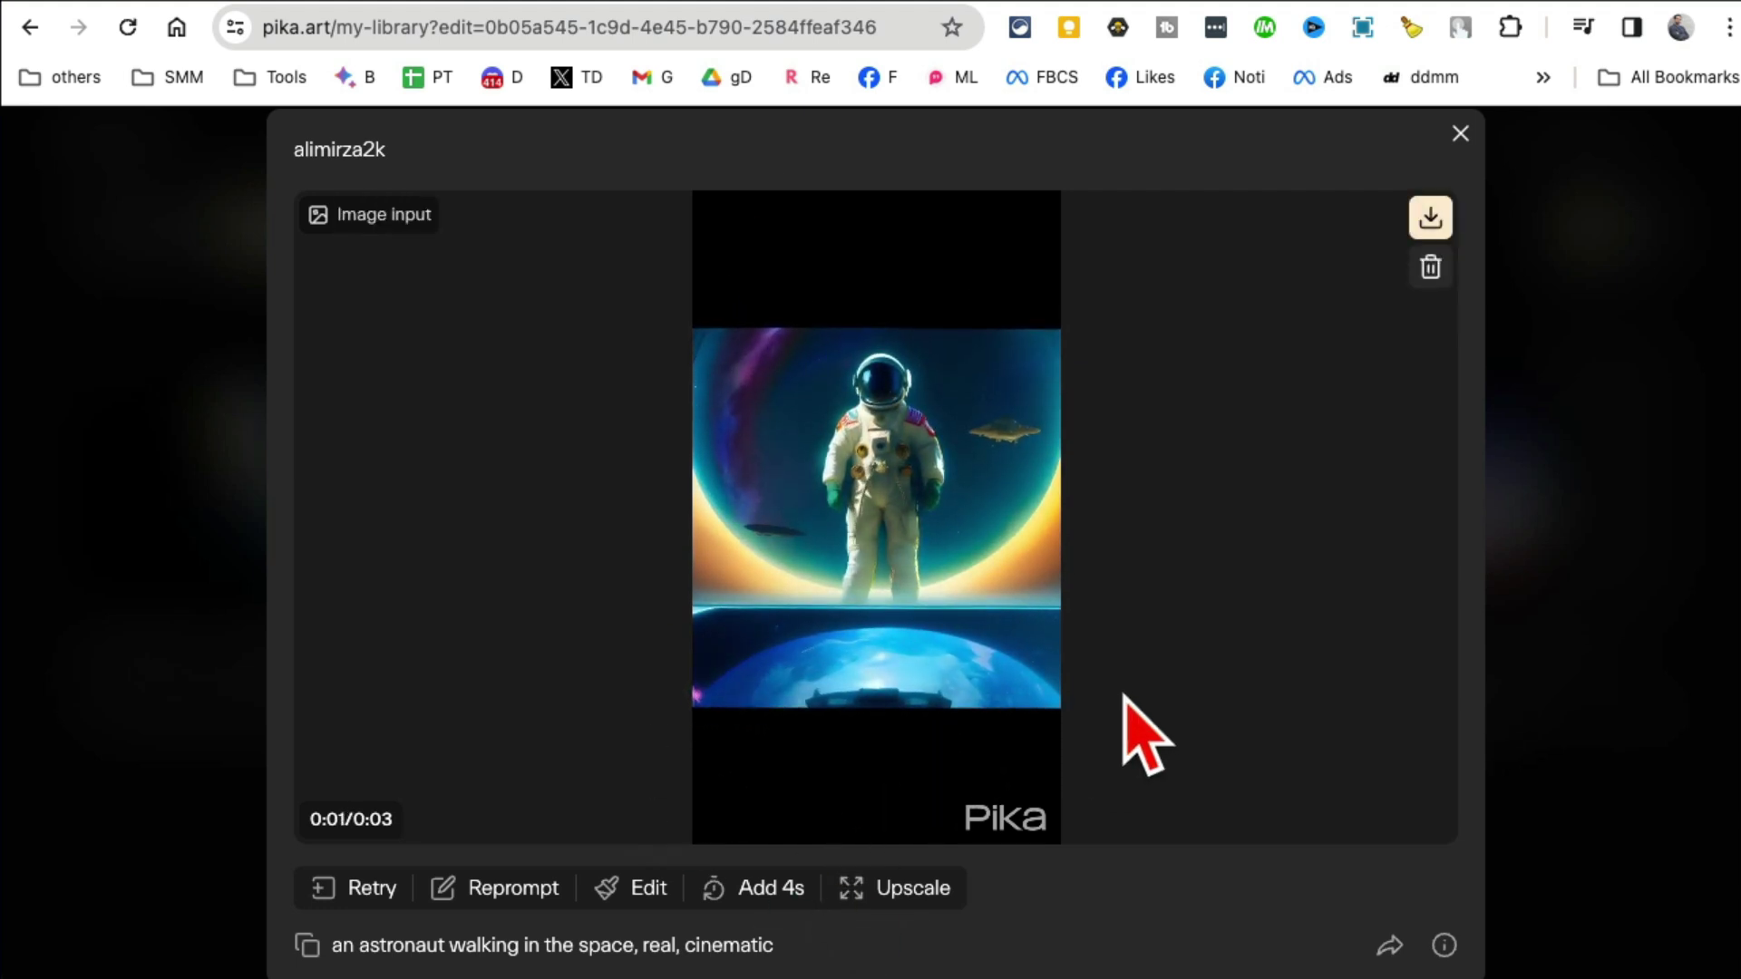
Step: Expand the astronaut video's canvas from 9:16 to 16:9 and view the widescreen result
click(647, 887)
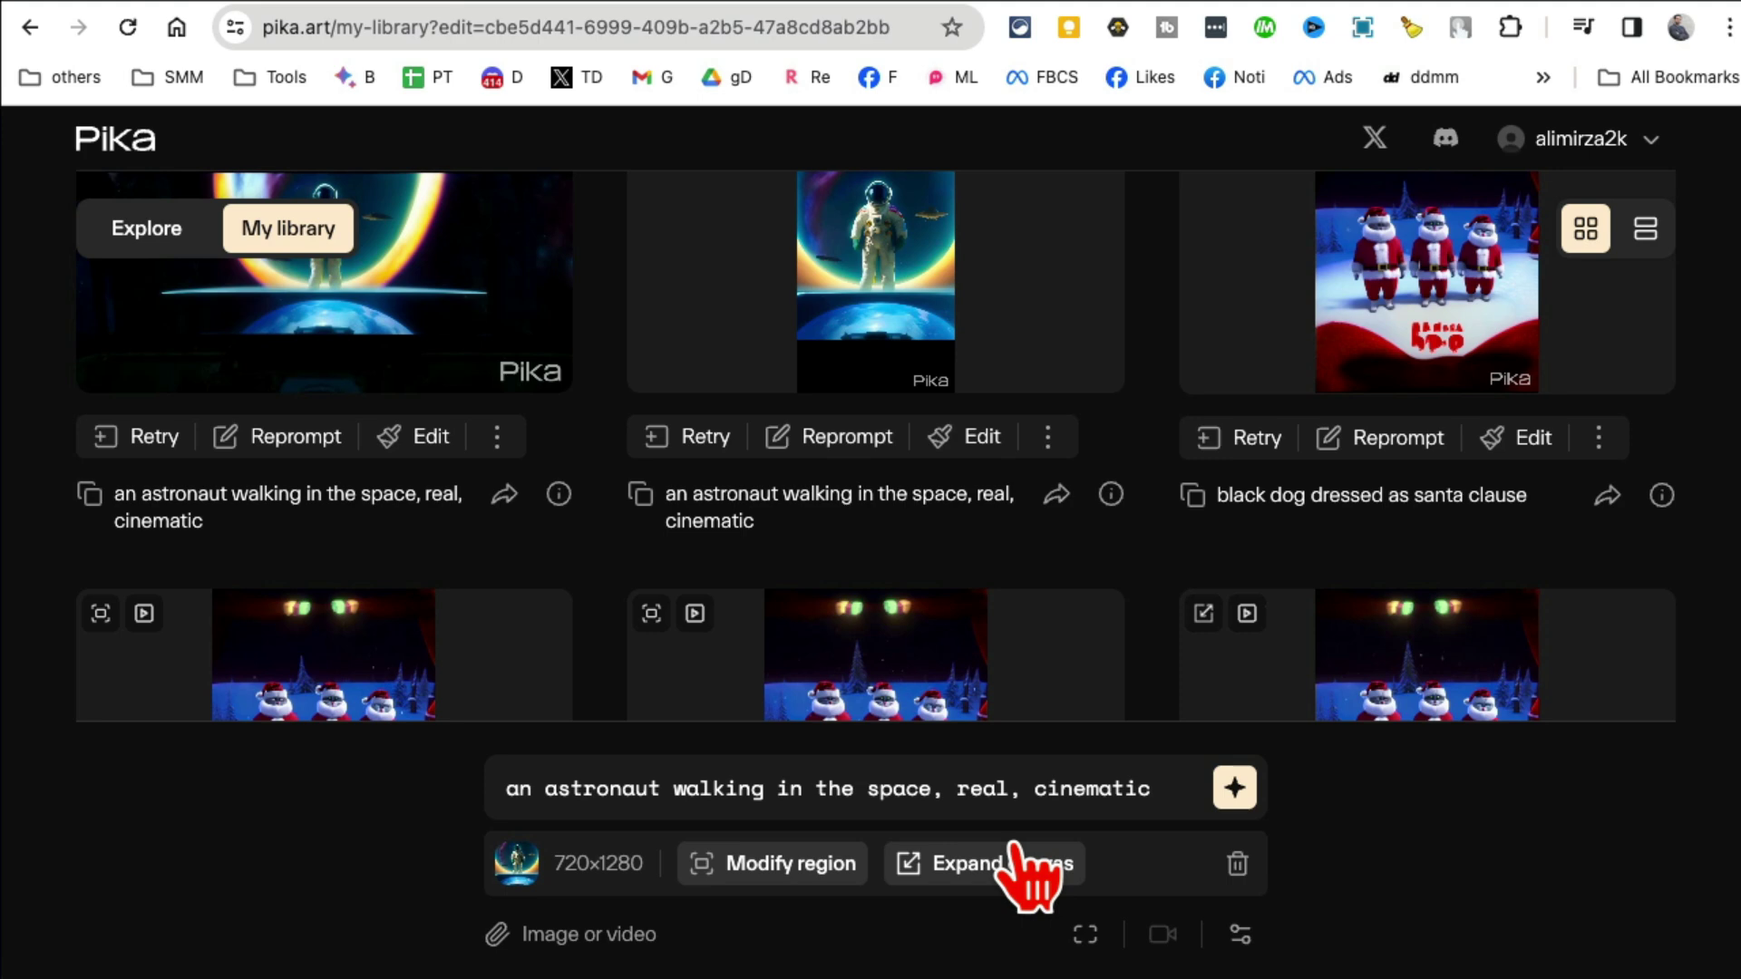
click(956, 871)
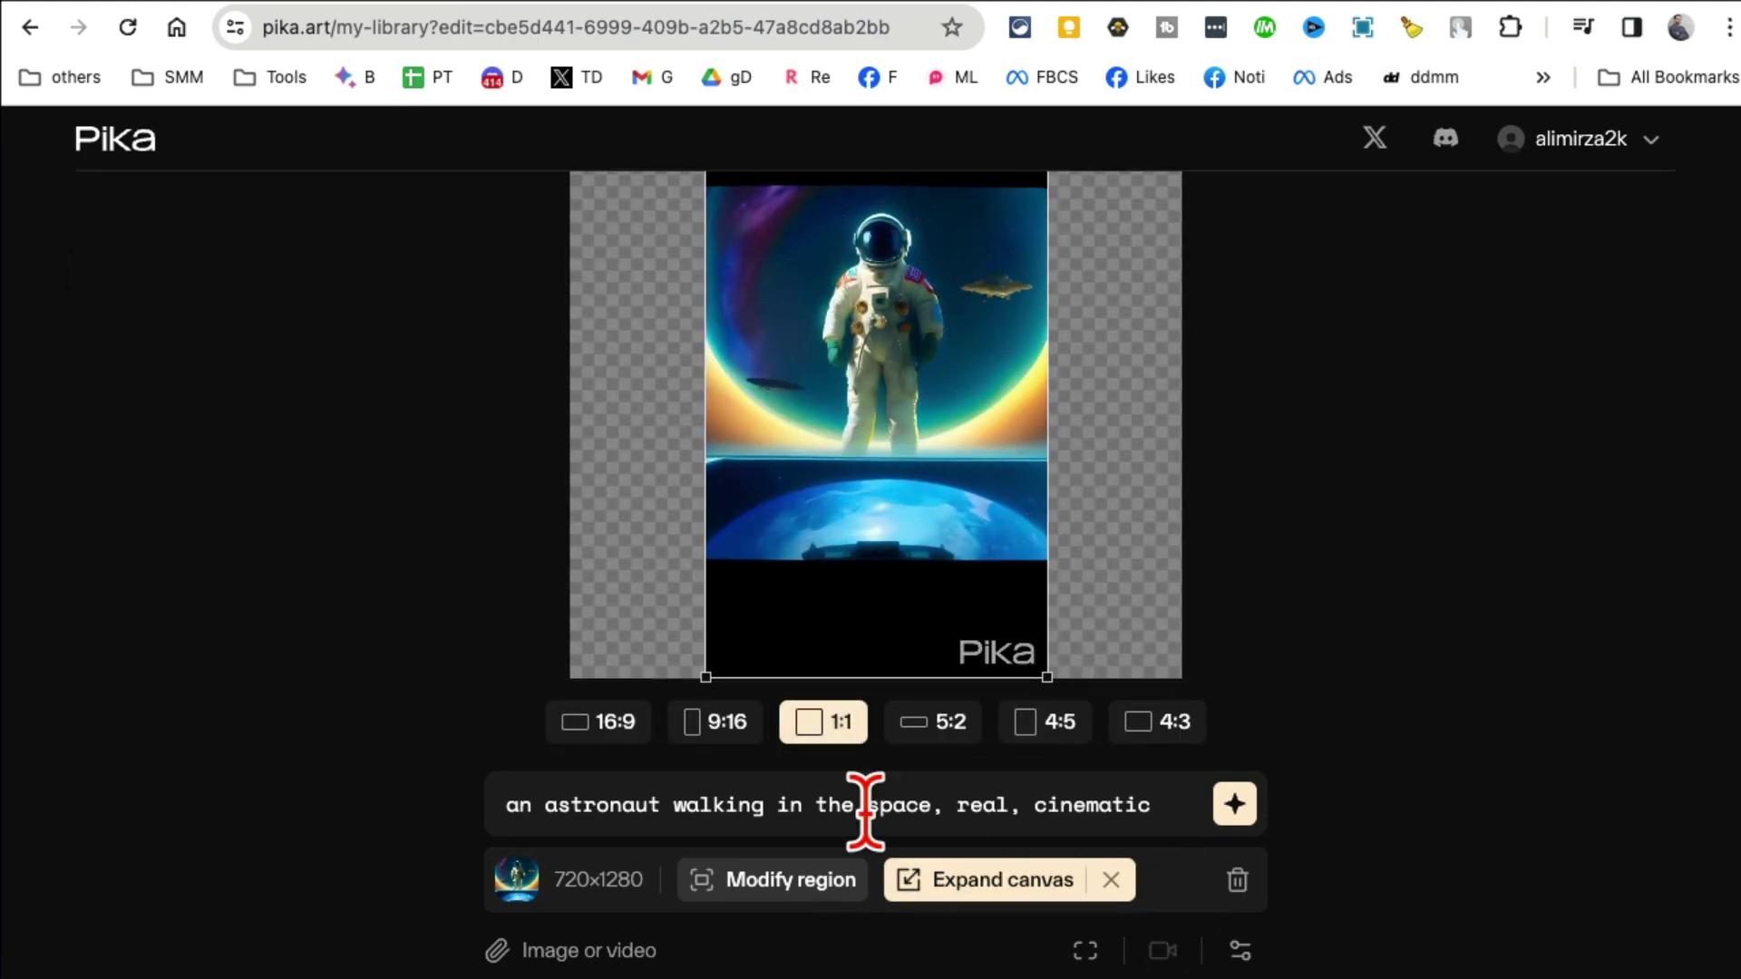
click(718, 721)
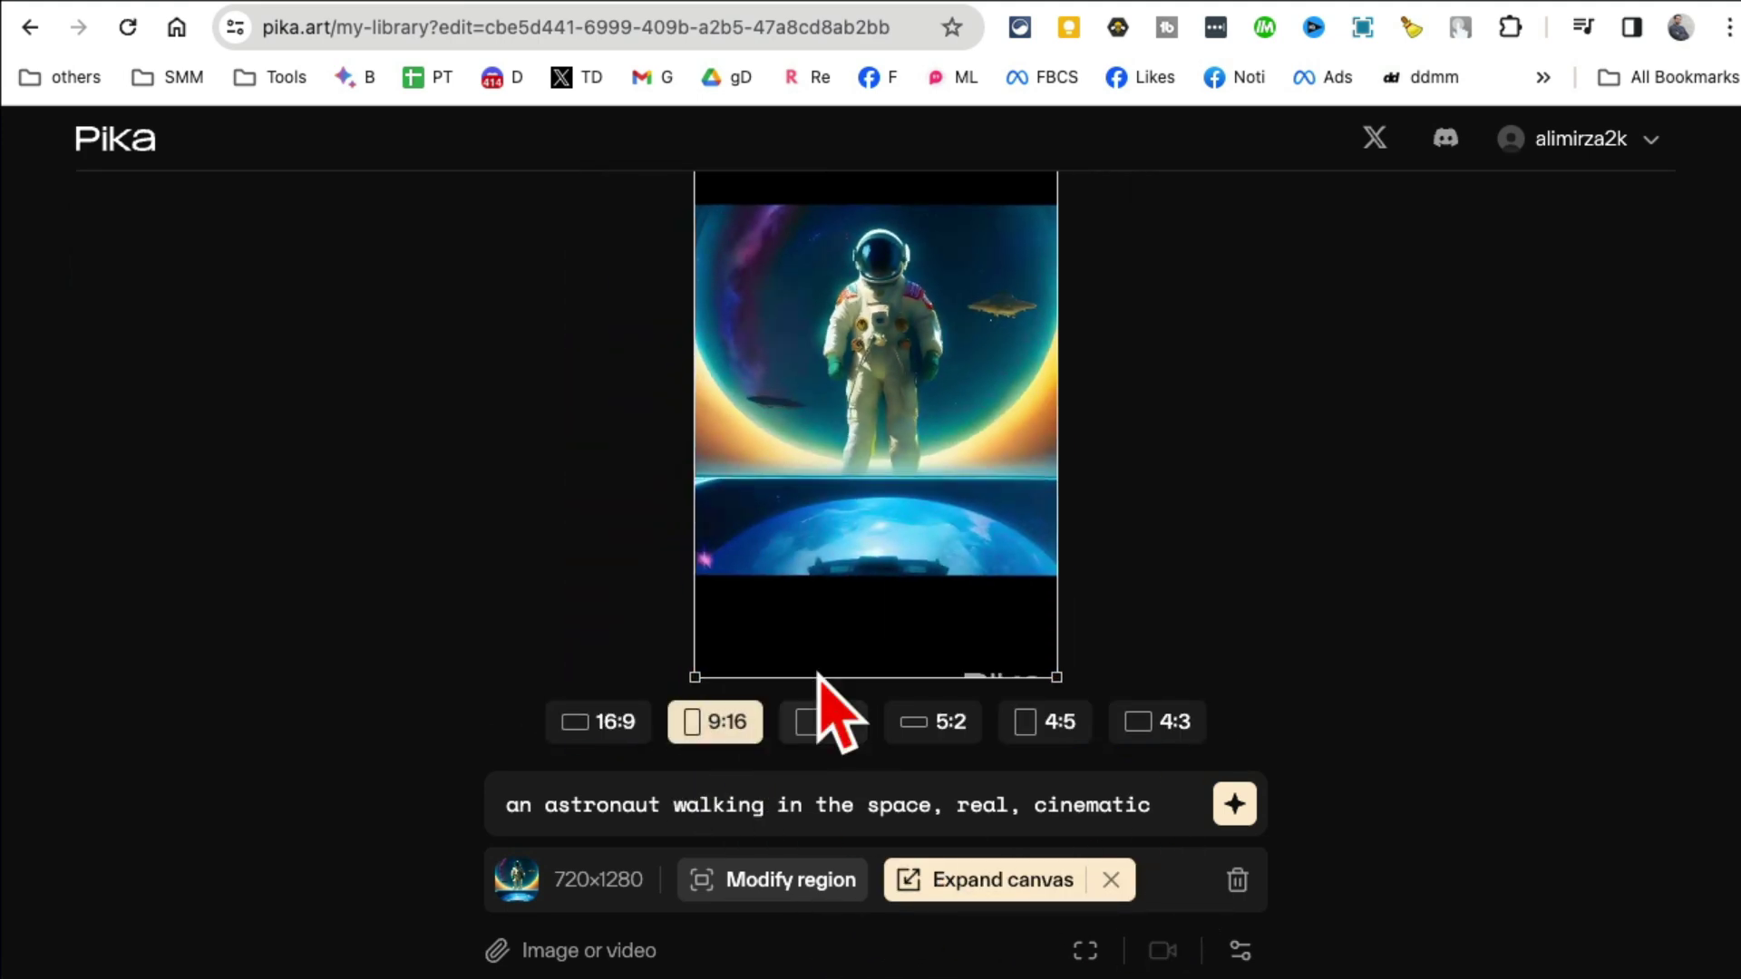
click(615, 722)
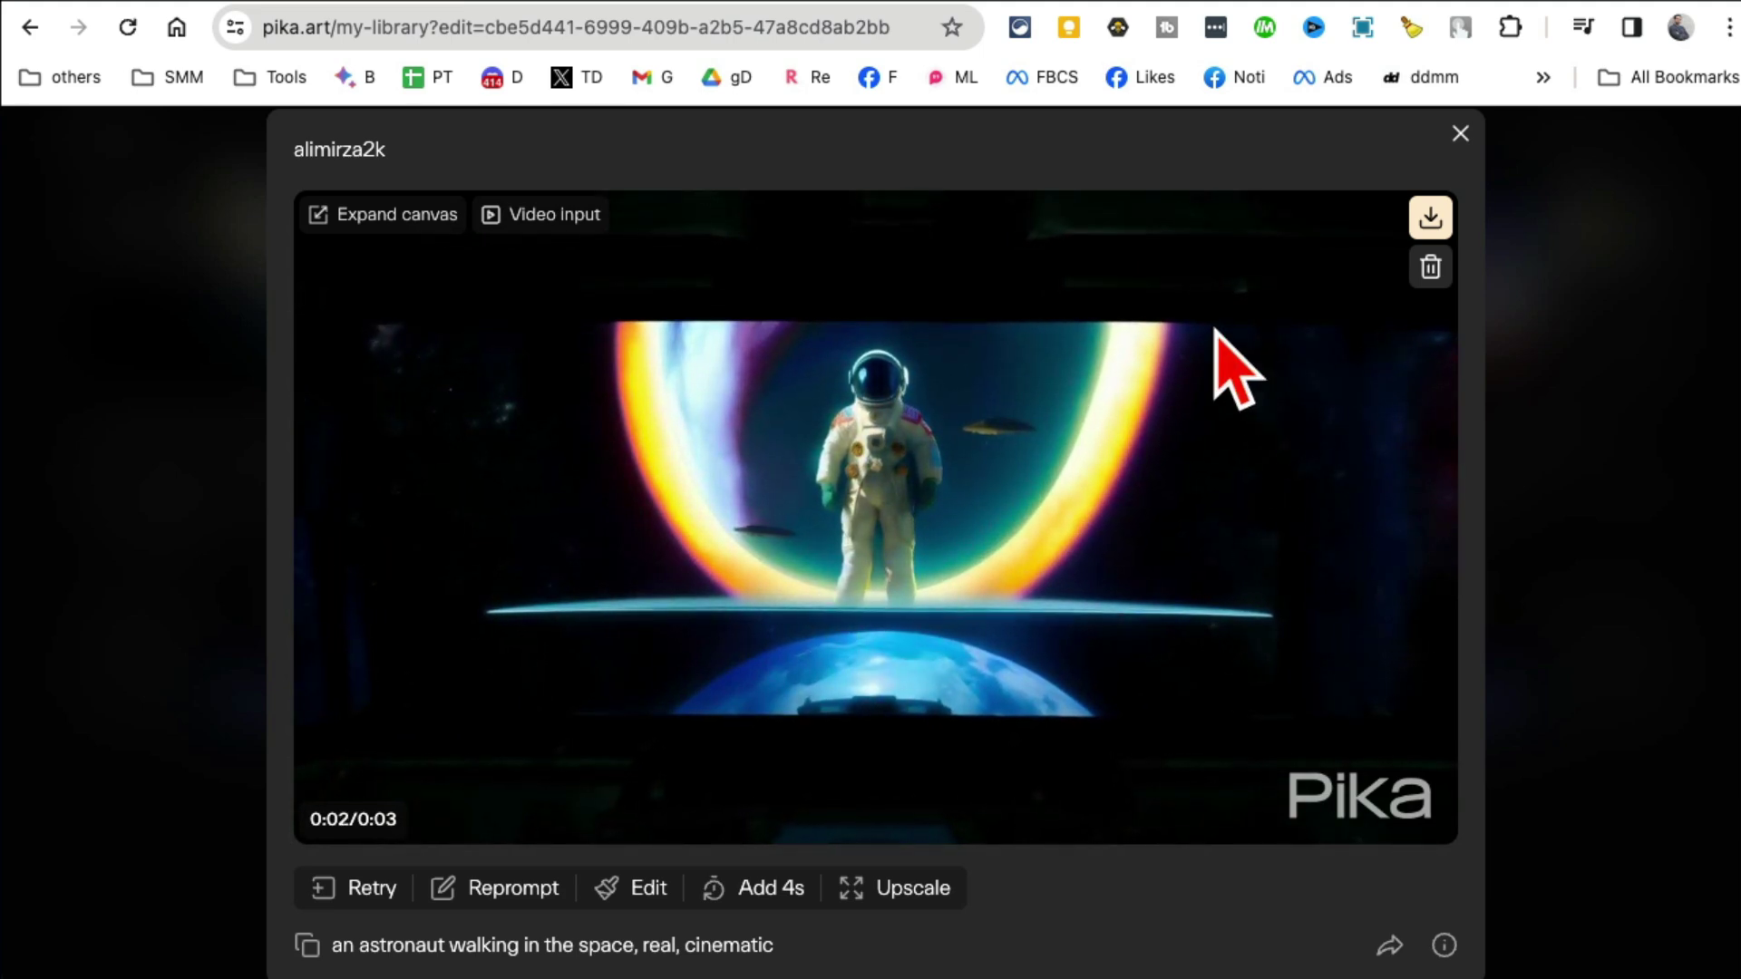
click(1461, 132)
scroll(1231, 666, down, 3)
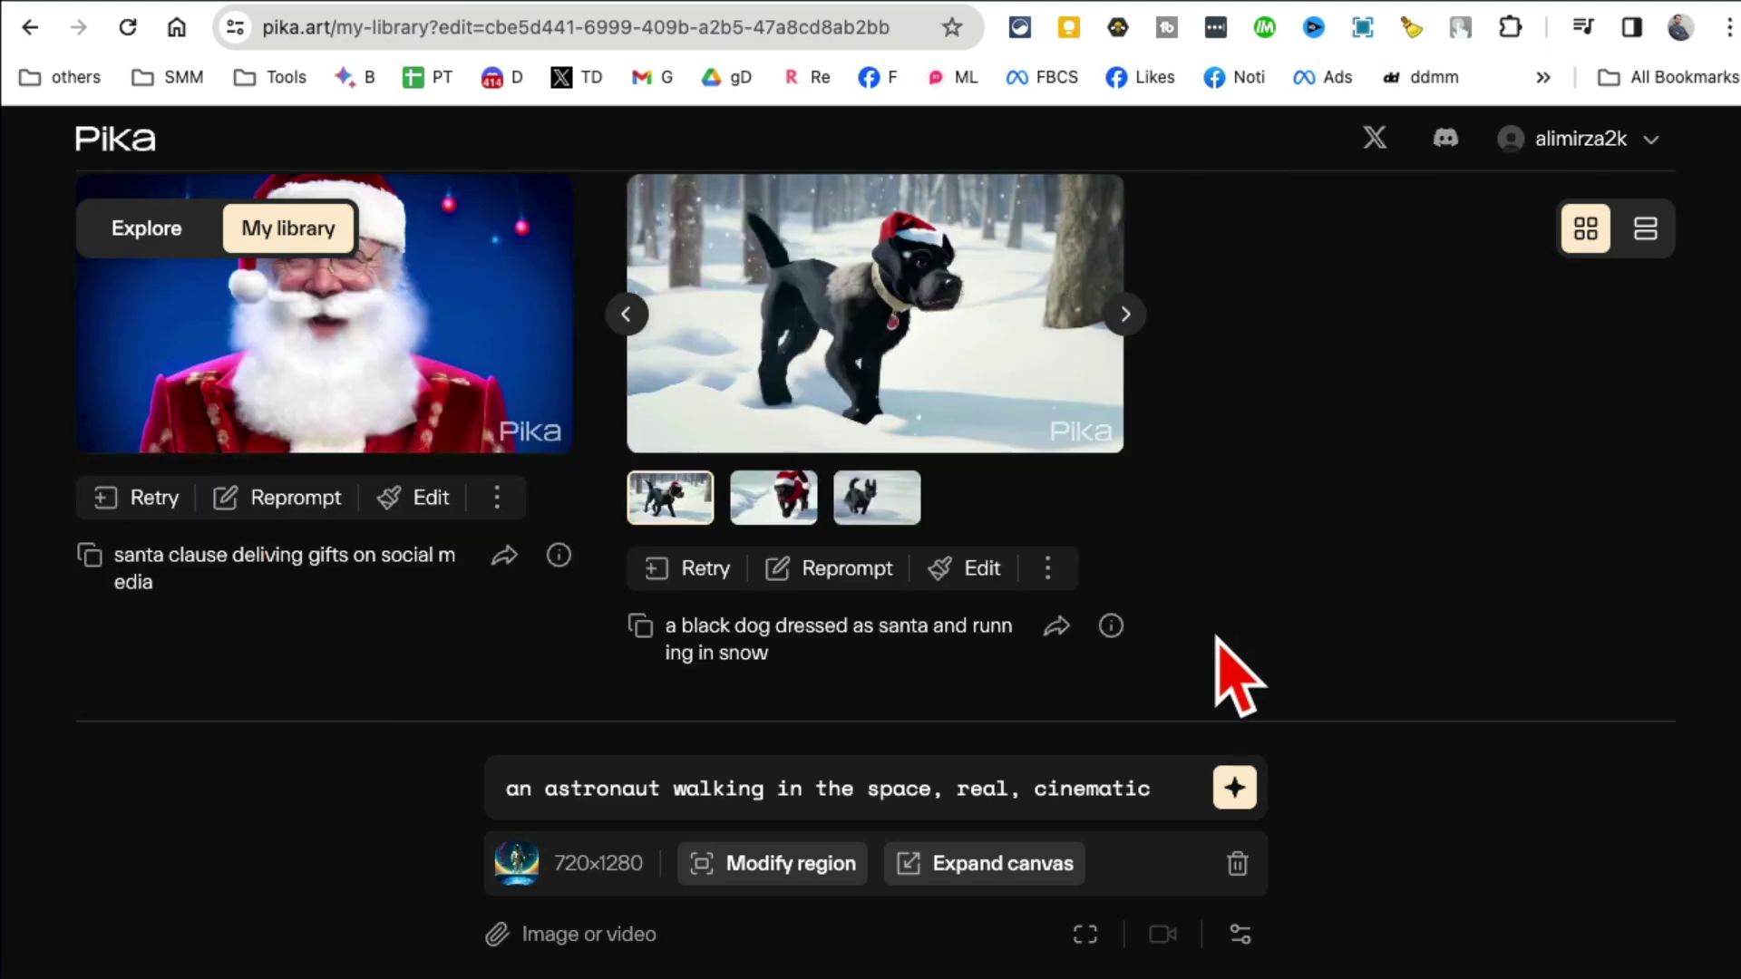
Step: Delete the old prompt and load the third, hatless running-dog clip for editing
triple_click(962, 788)
key(BackSpace)
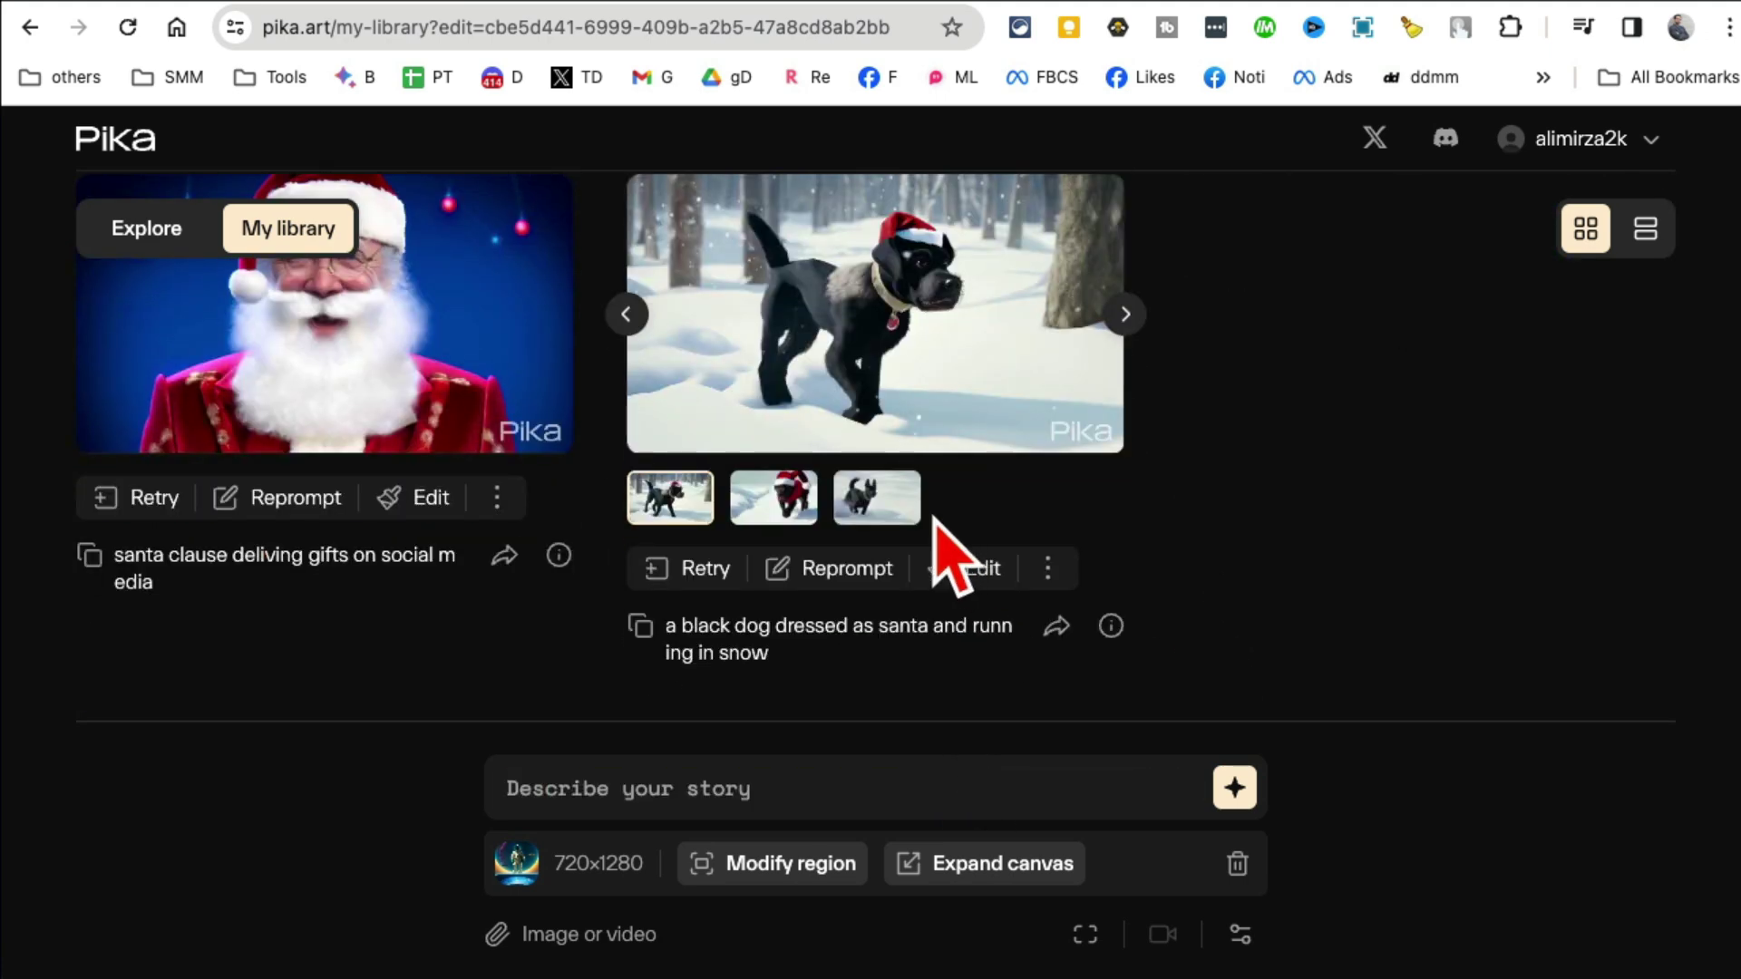
click(879, 500)
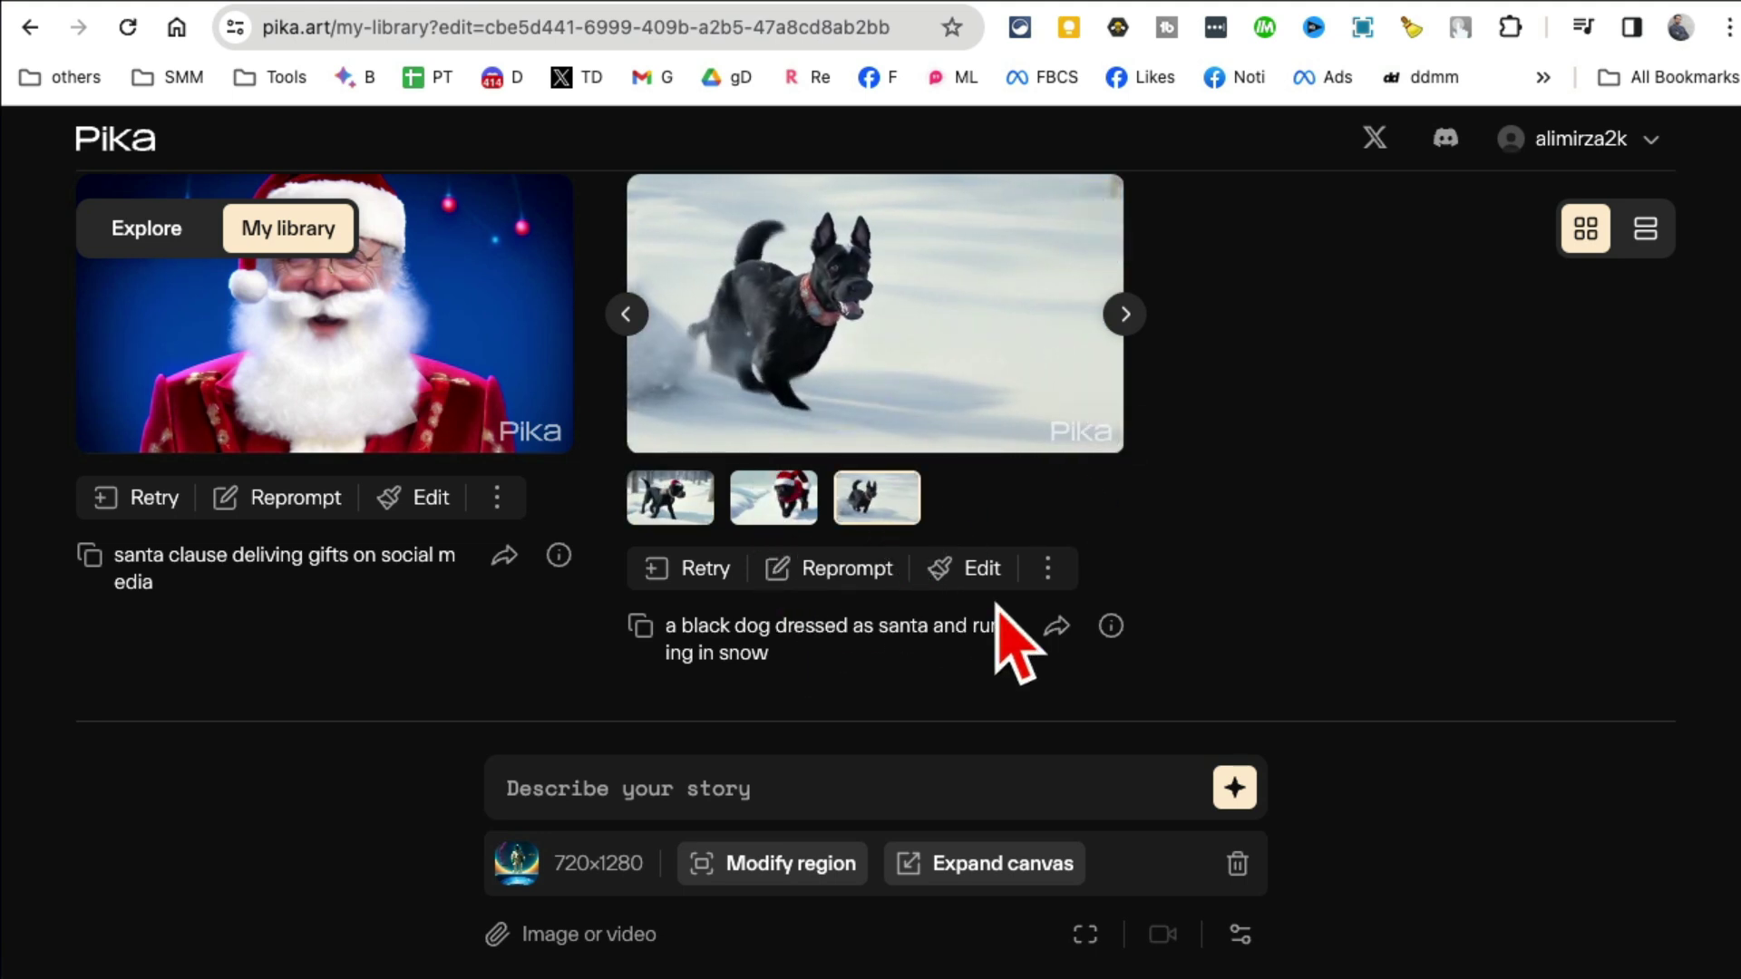
click(979, 568)
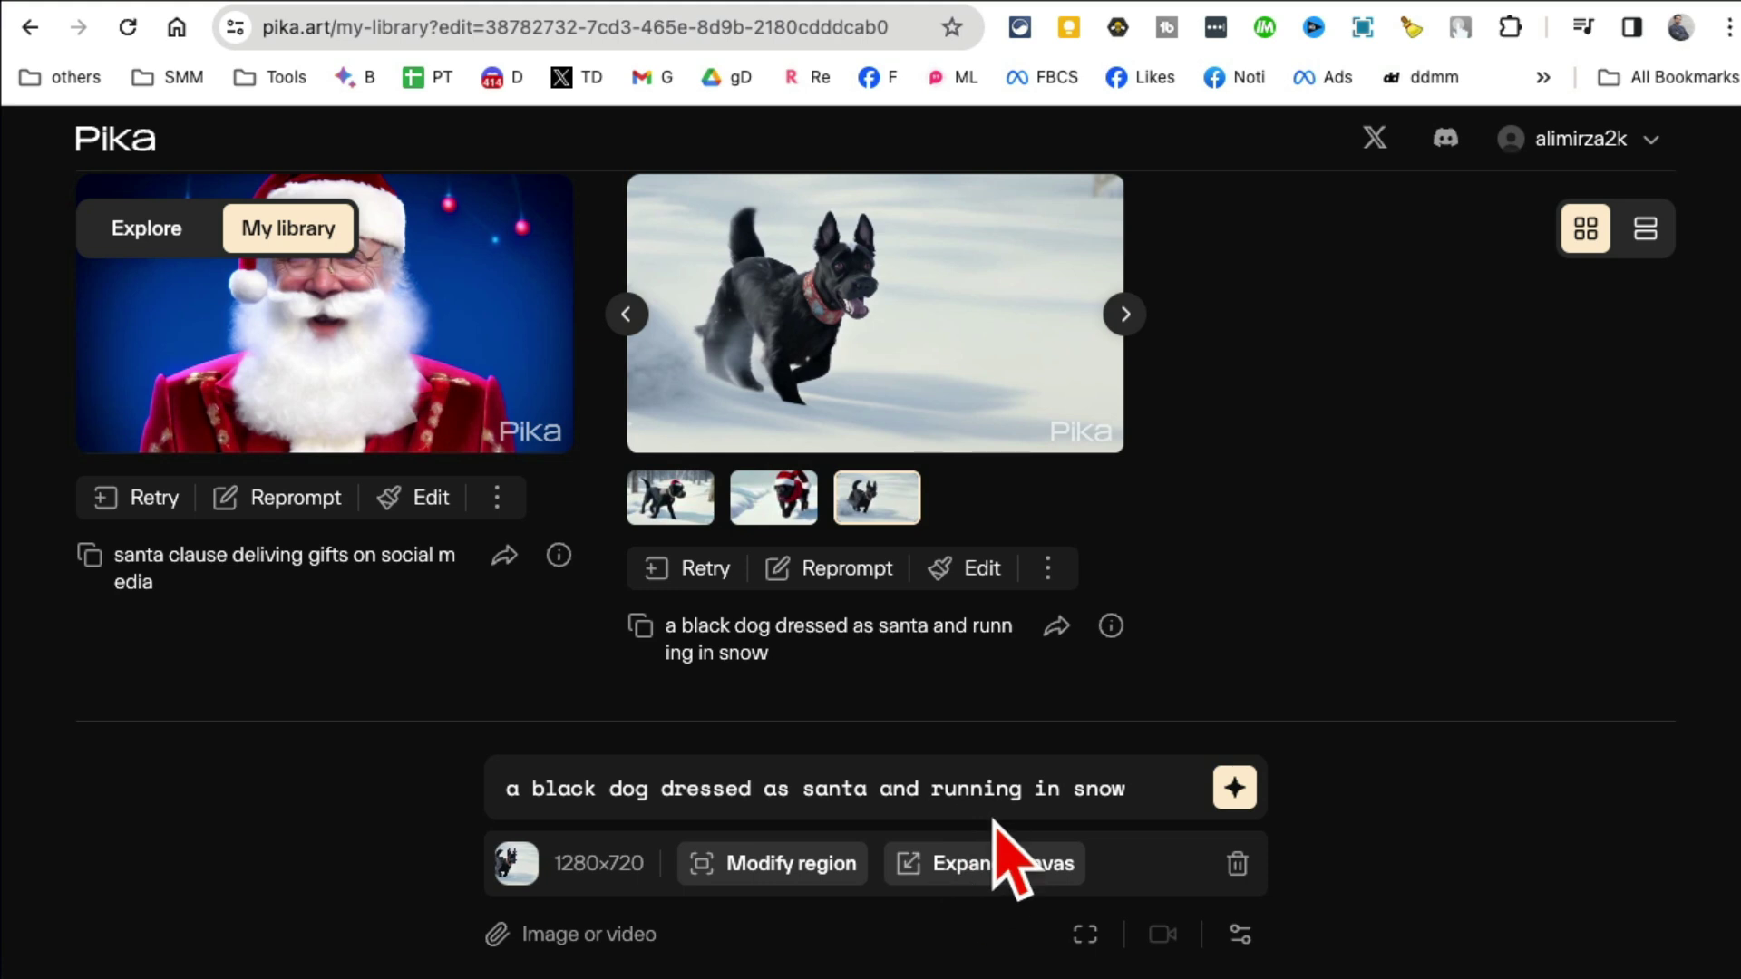
Step: Enlarge and move a Modify region box over the whole dog, then clear the prompt
click(791, 864)
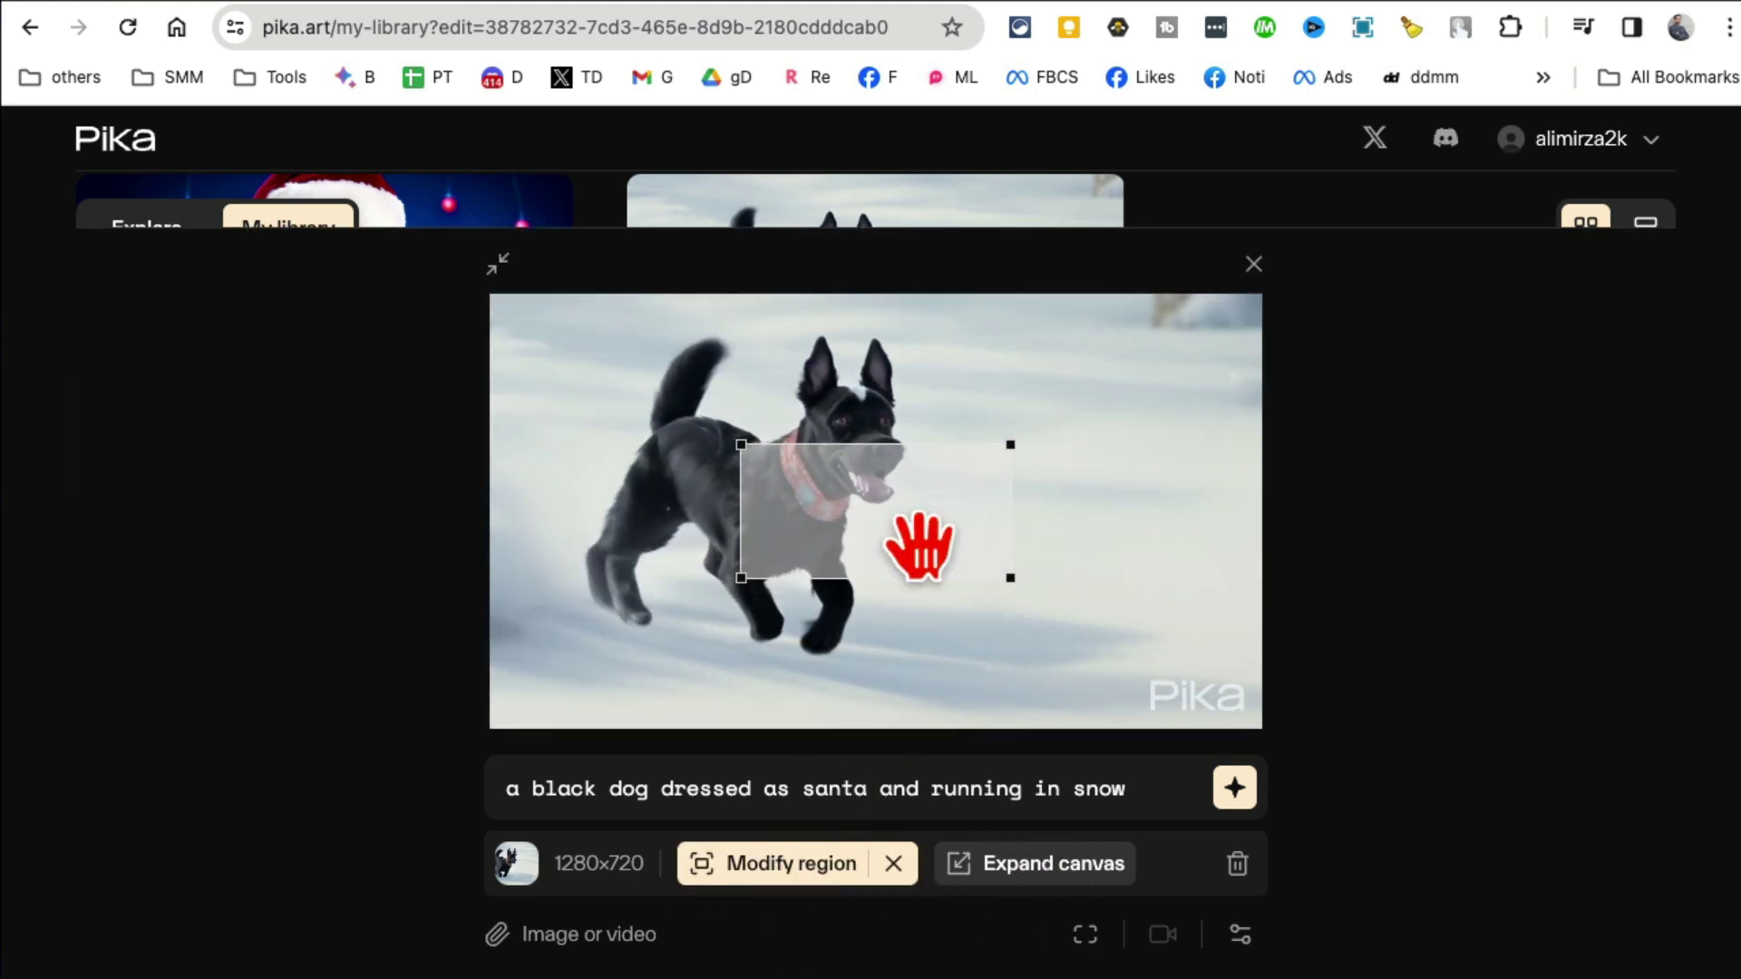
drag(830, 485, 1059, 710)
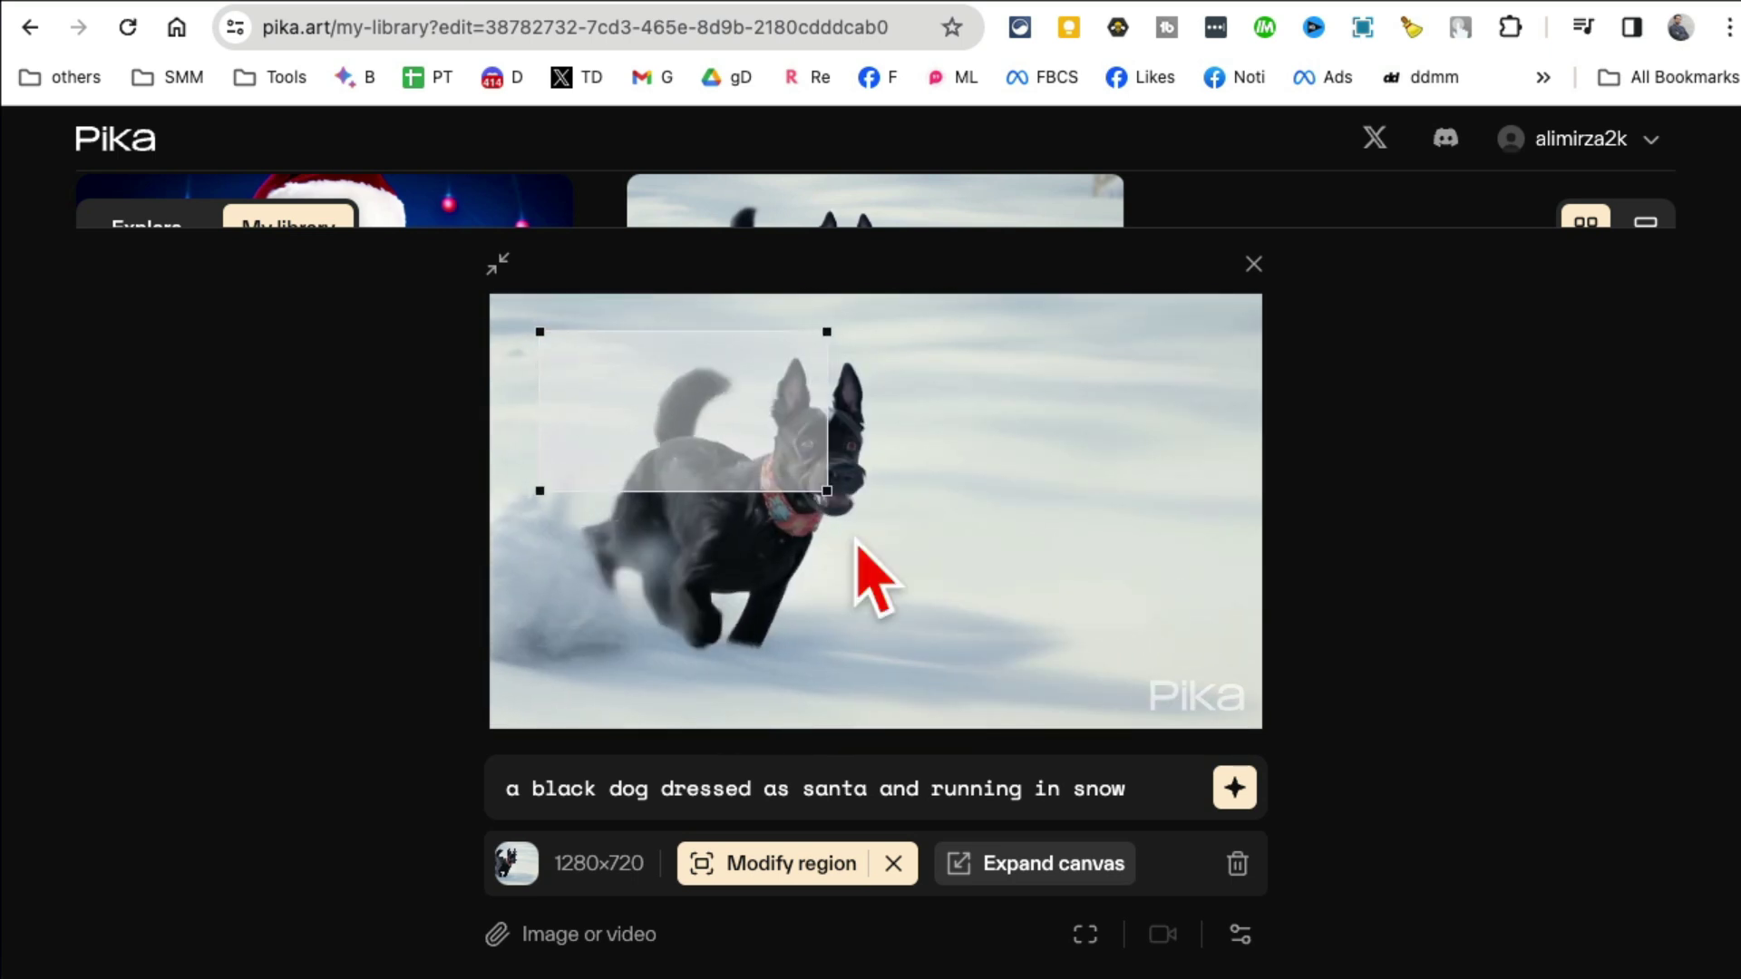
drag(913, 583, 898, 558)
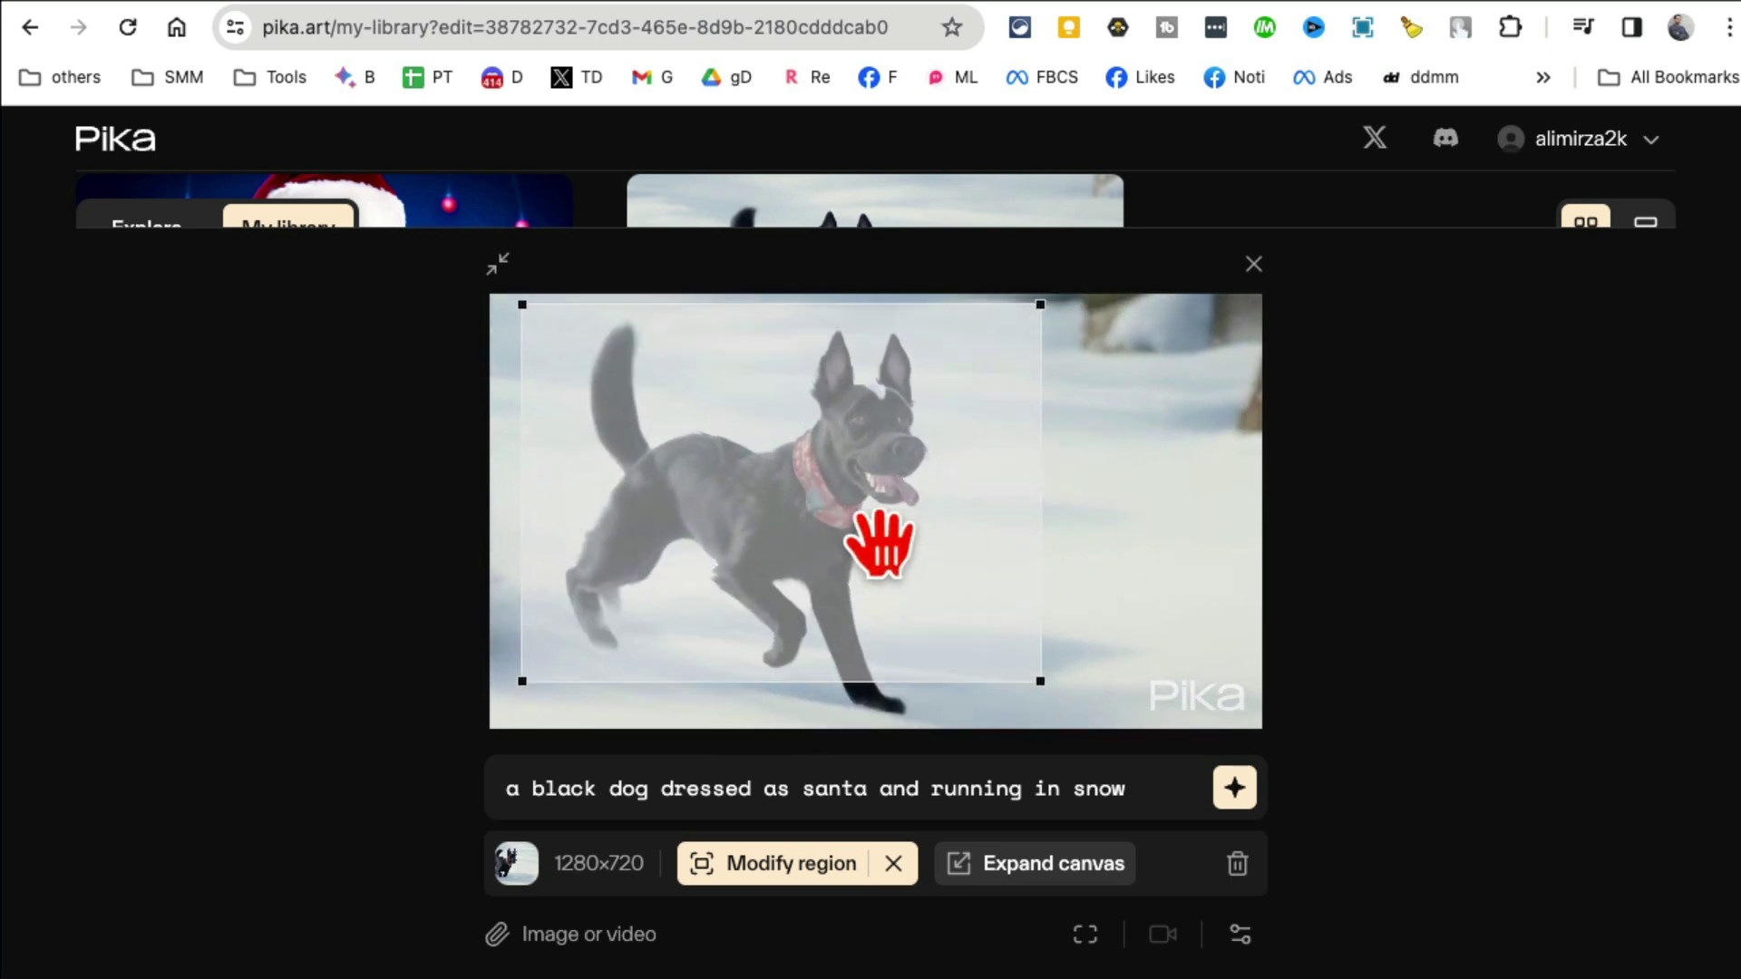
triple_click(860, 786)
key(BackSpace)
text(re)
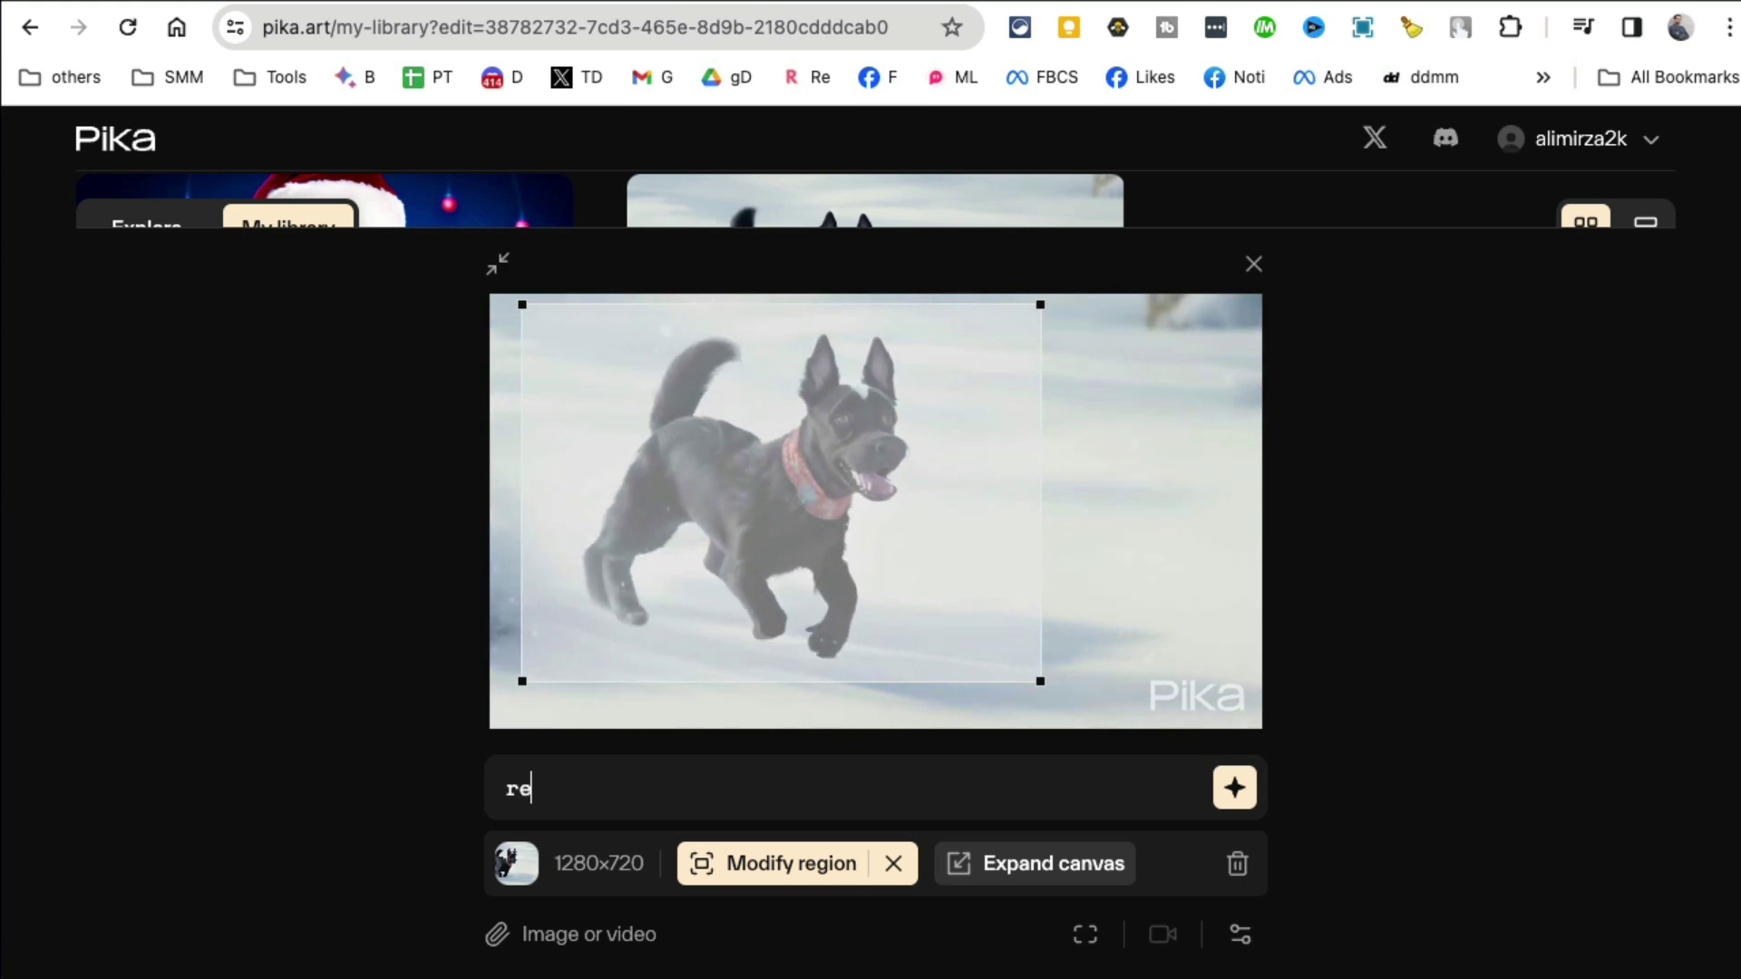
text(place with lion)
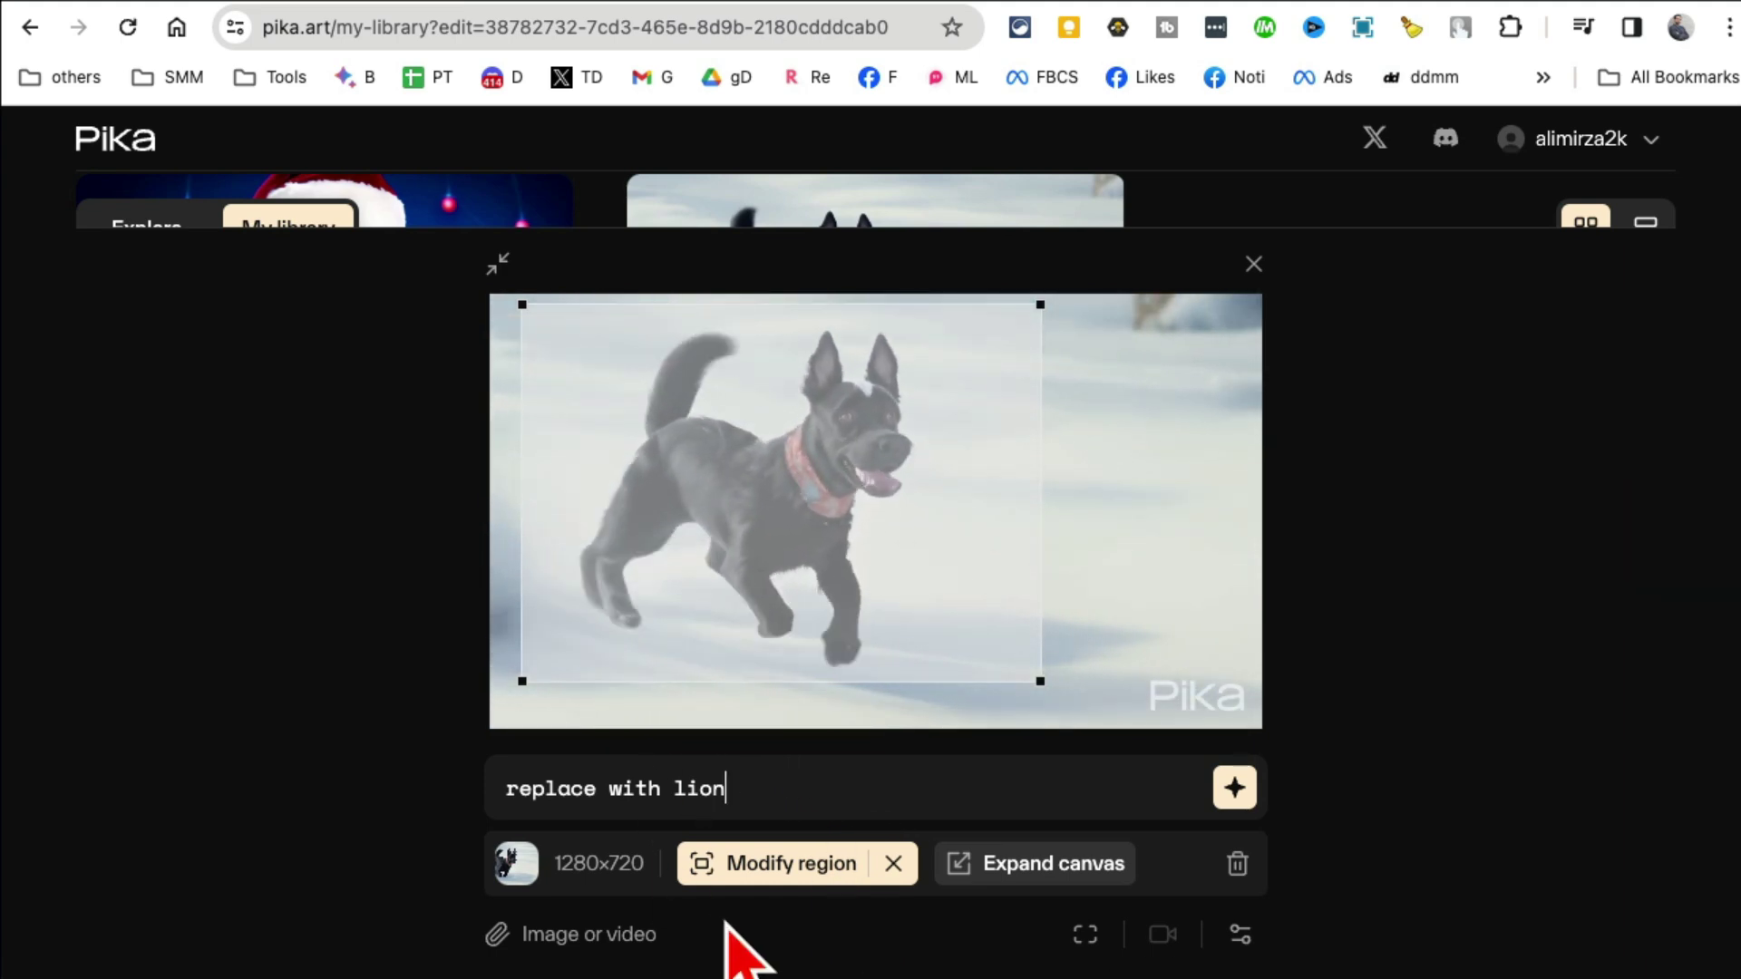
Step: Open the lion replacement video, Retry it, and view the new lion version
click(1253, 264)
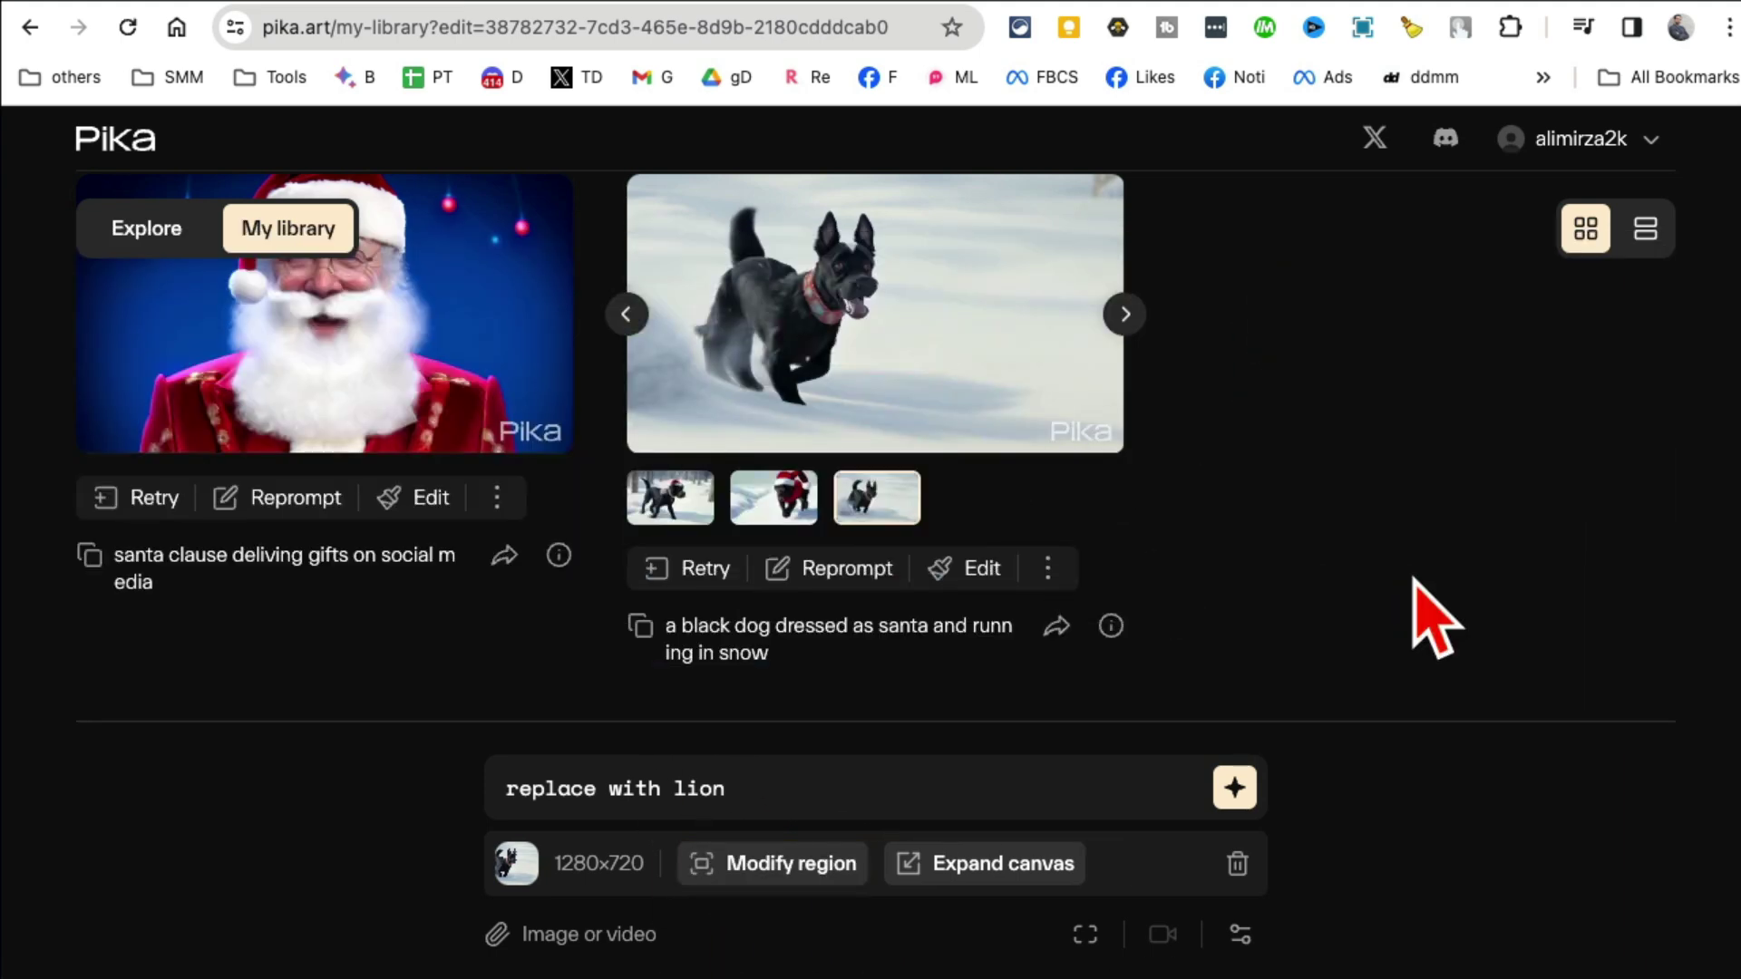
scroll(1428, 615, down, 3)
scroll(1428, 616, down, 3)
scroll(1428, 614, up, 1)
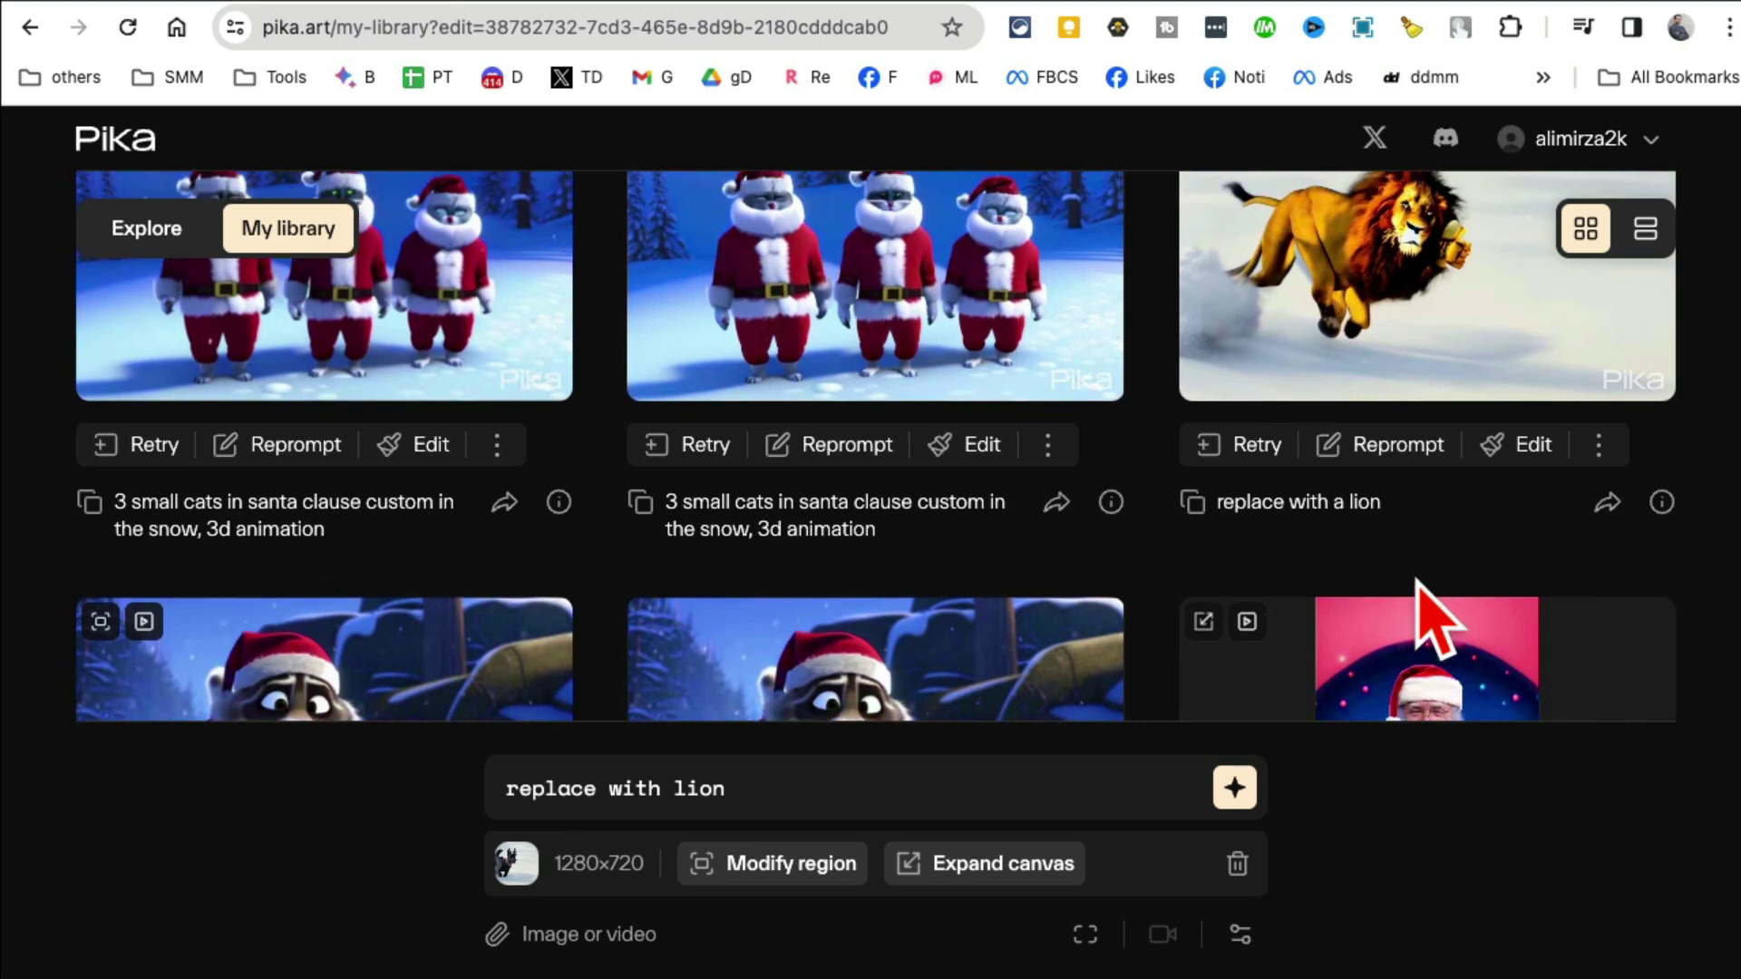
scroll(1422, 614, up, 1)
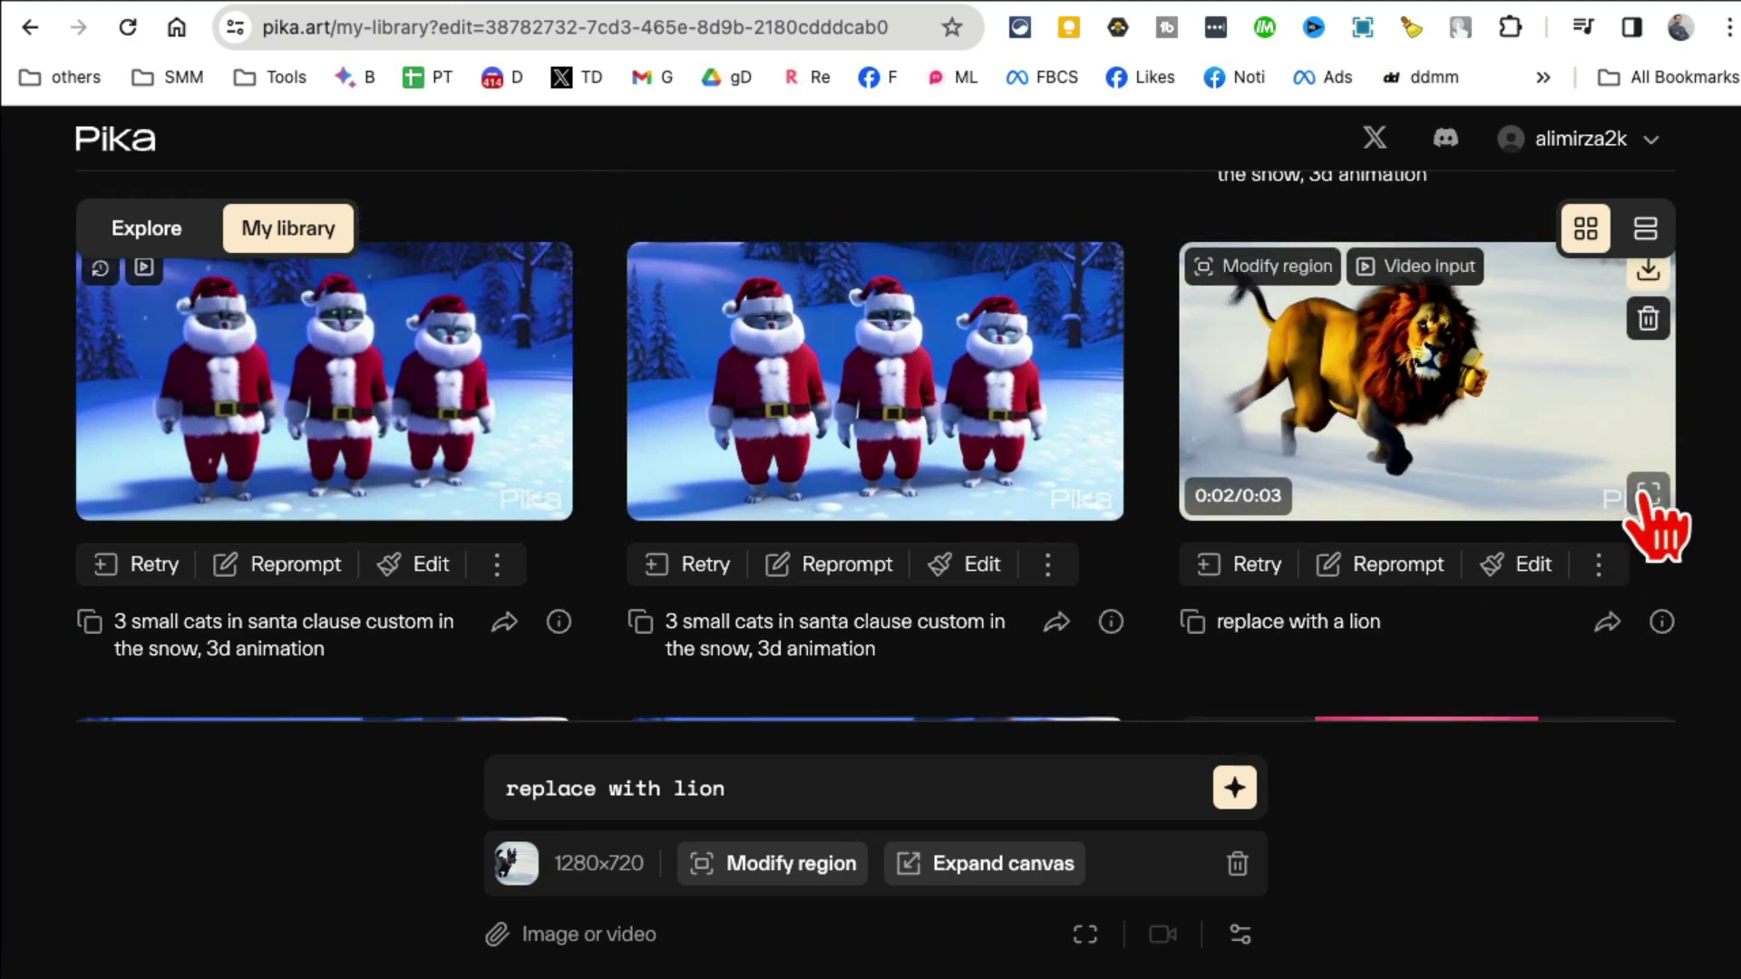
click(1649, 497)
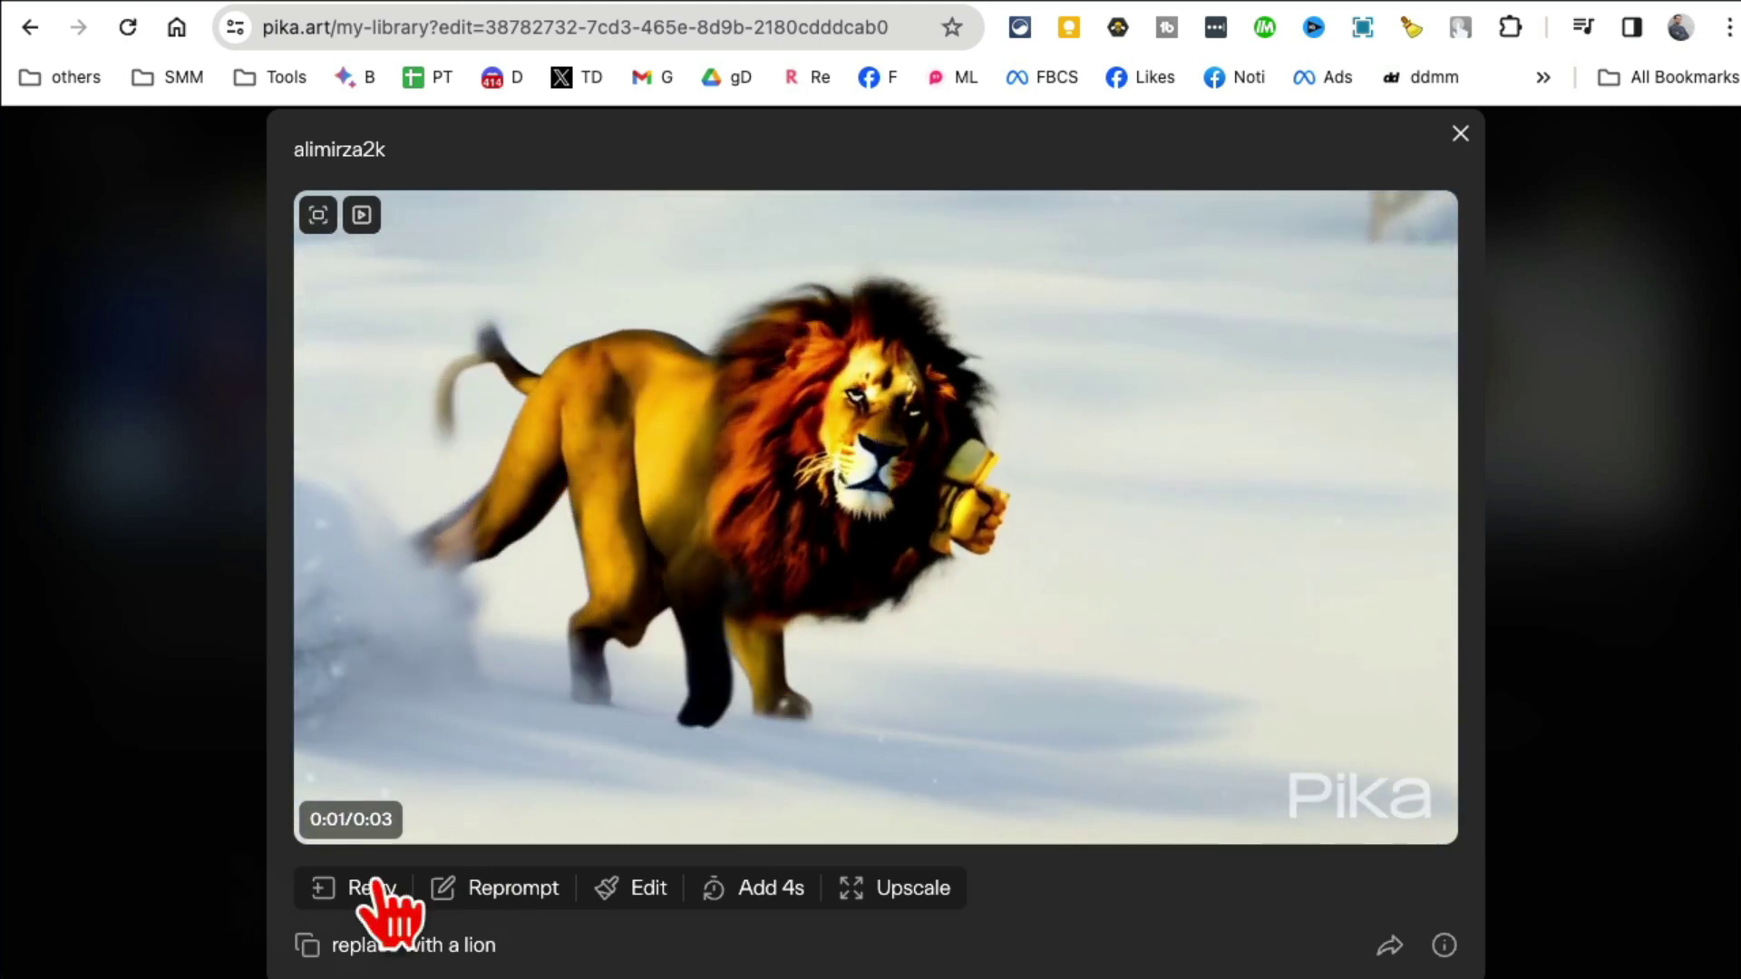
click(370, 888)
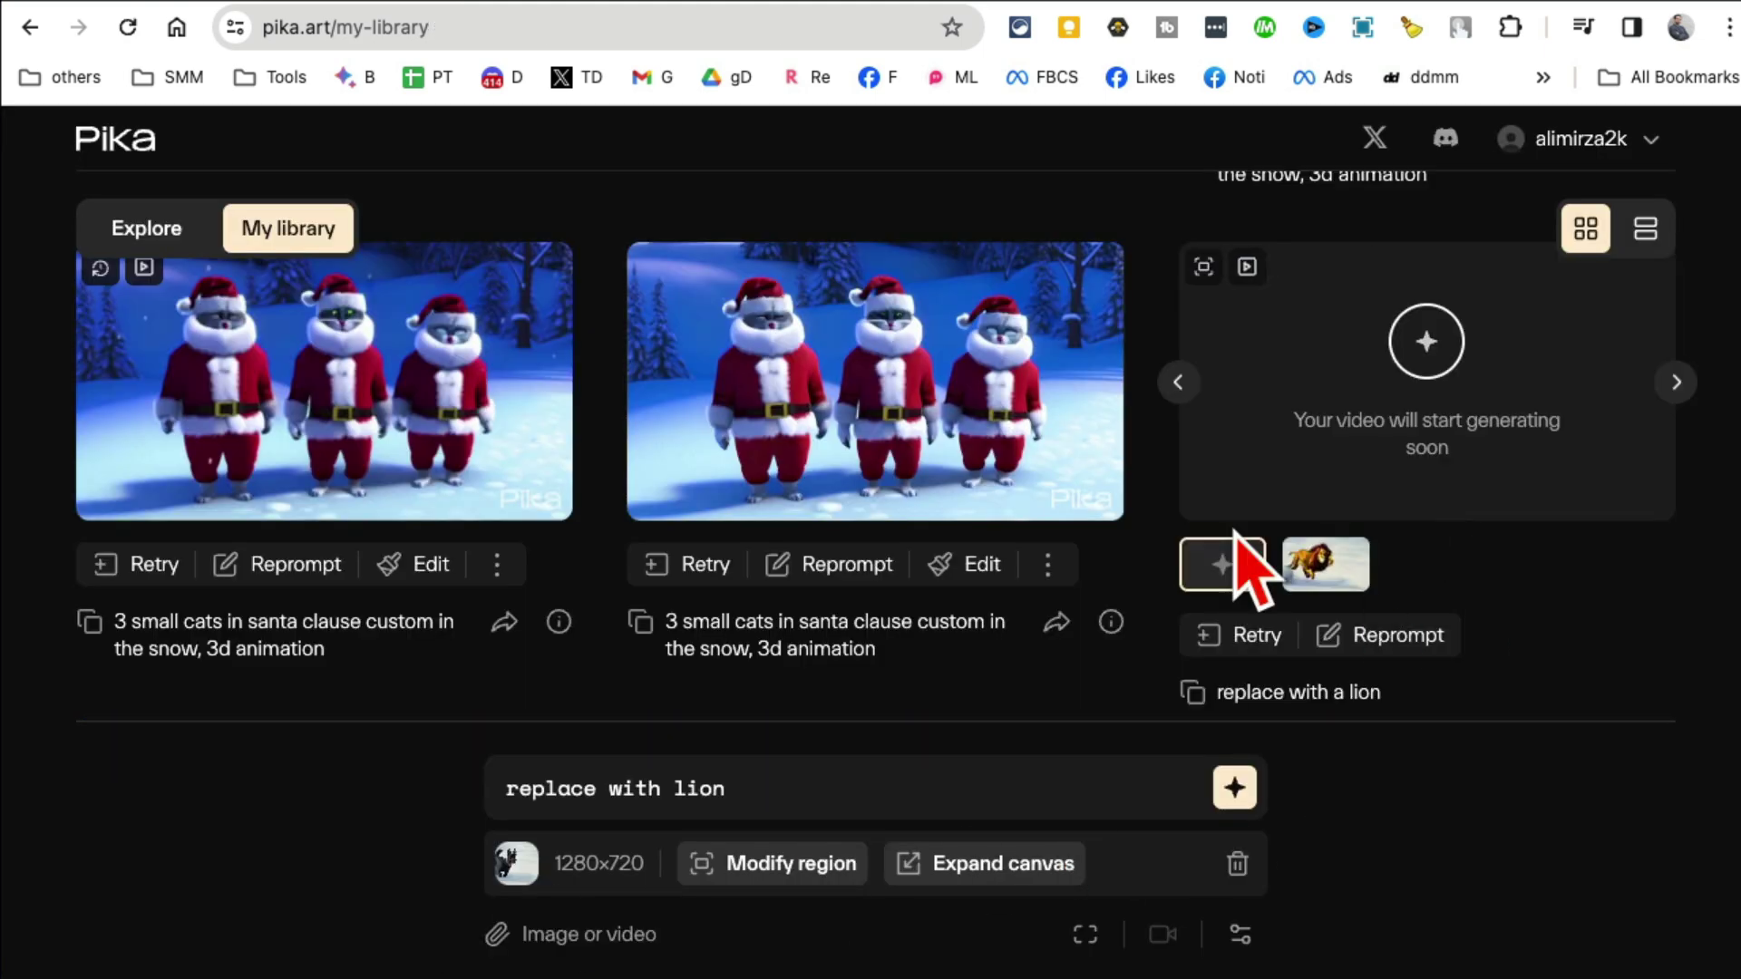
click(1327, 564)
click(1659, 530)
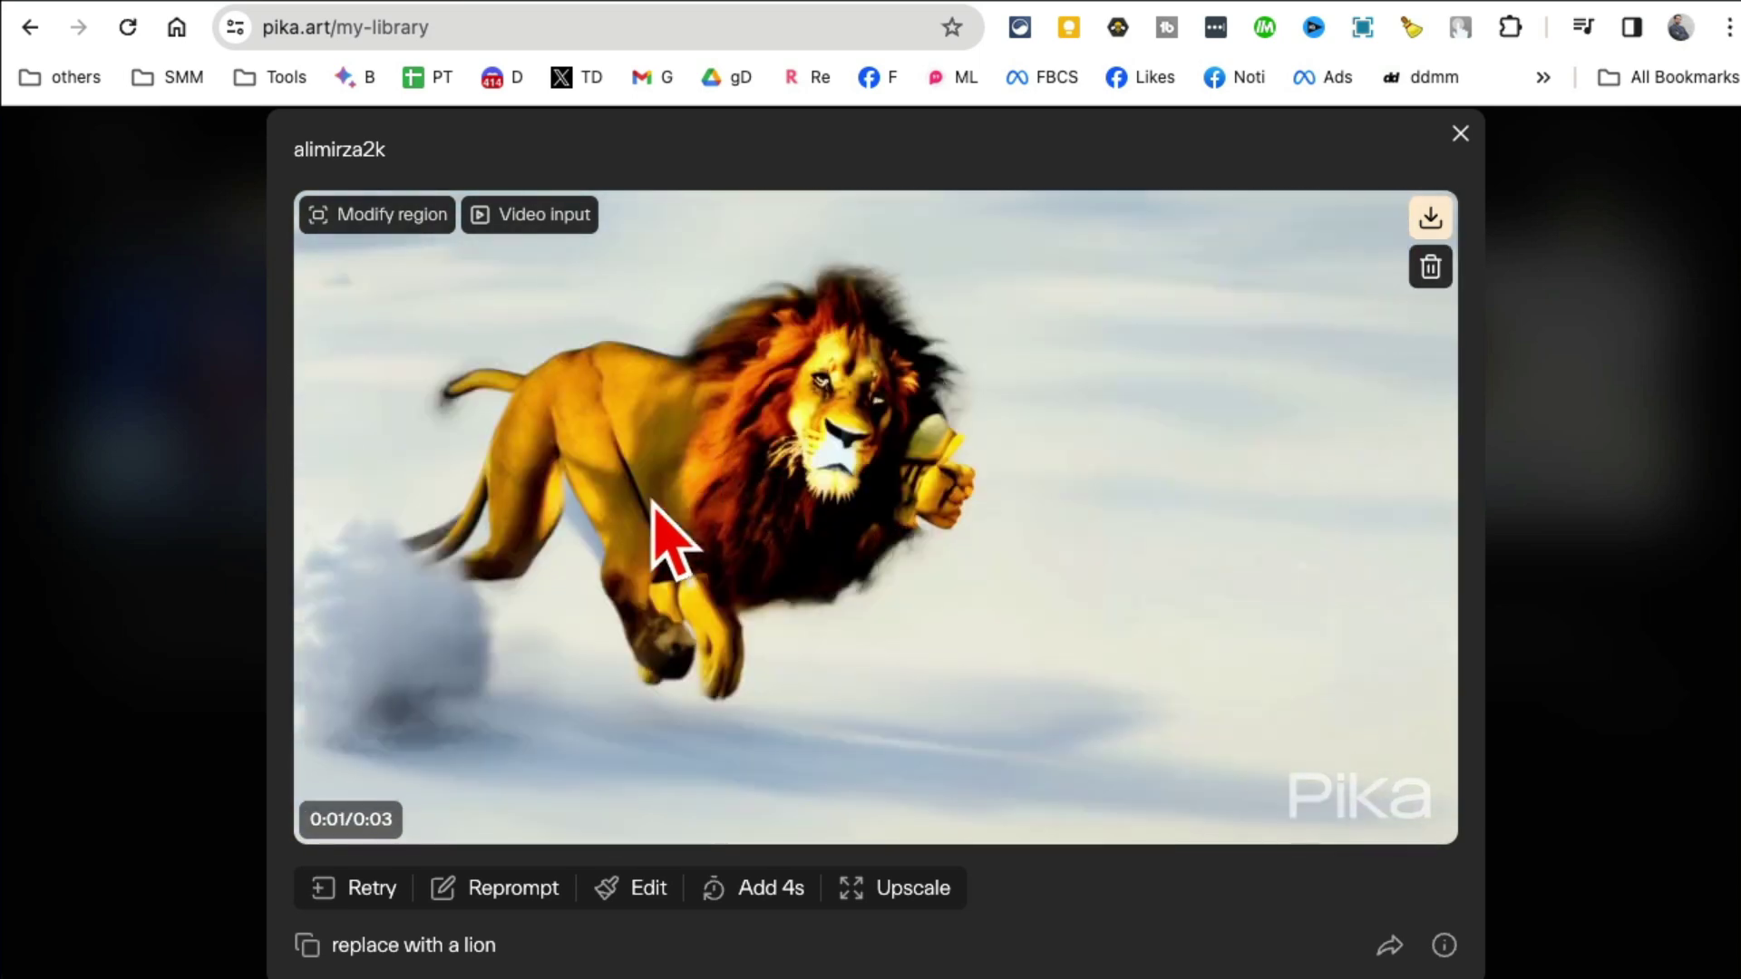
click(1460, 134)
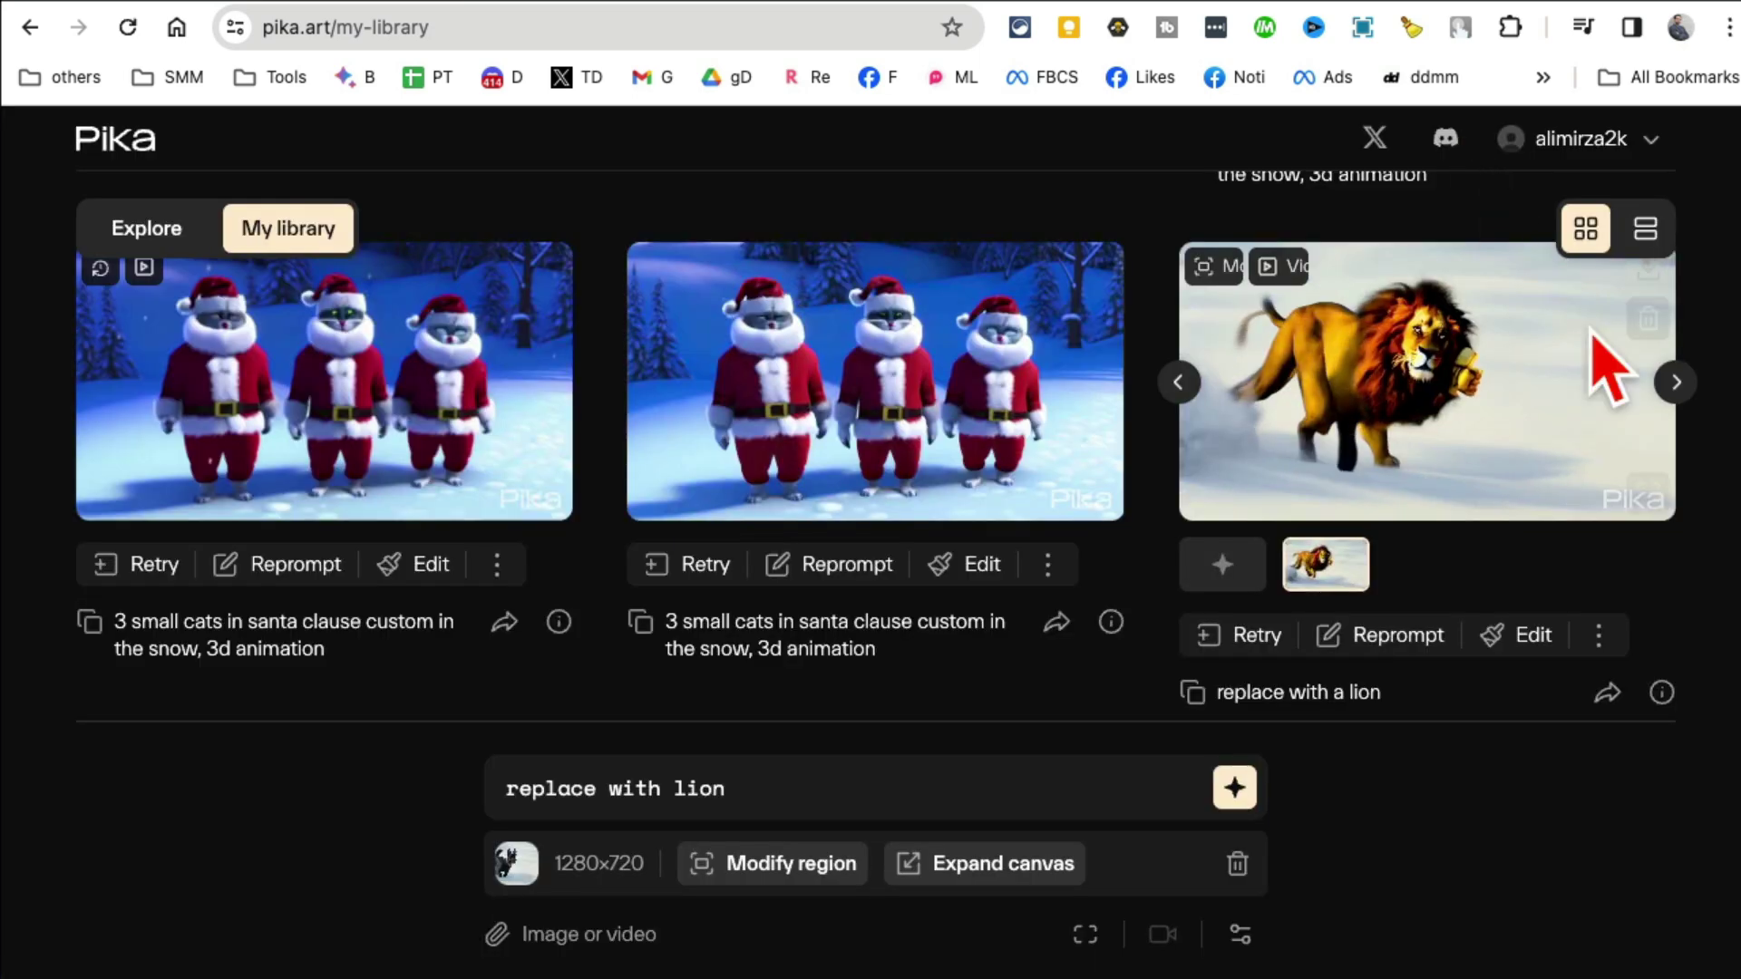
scroll(1656, 792, up, 4)
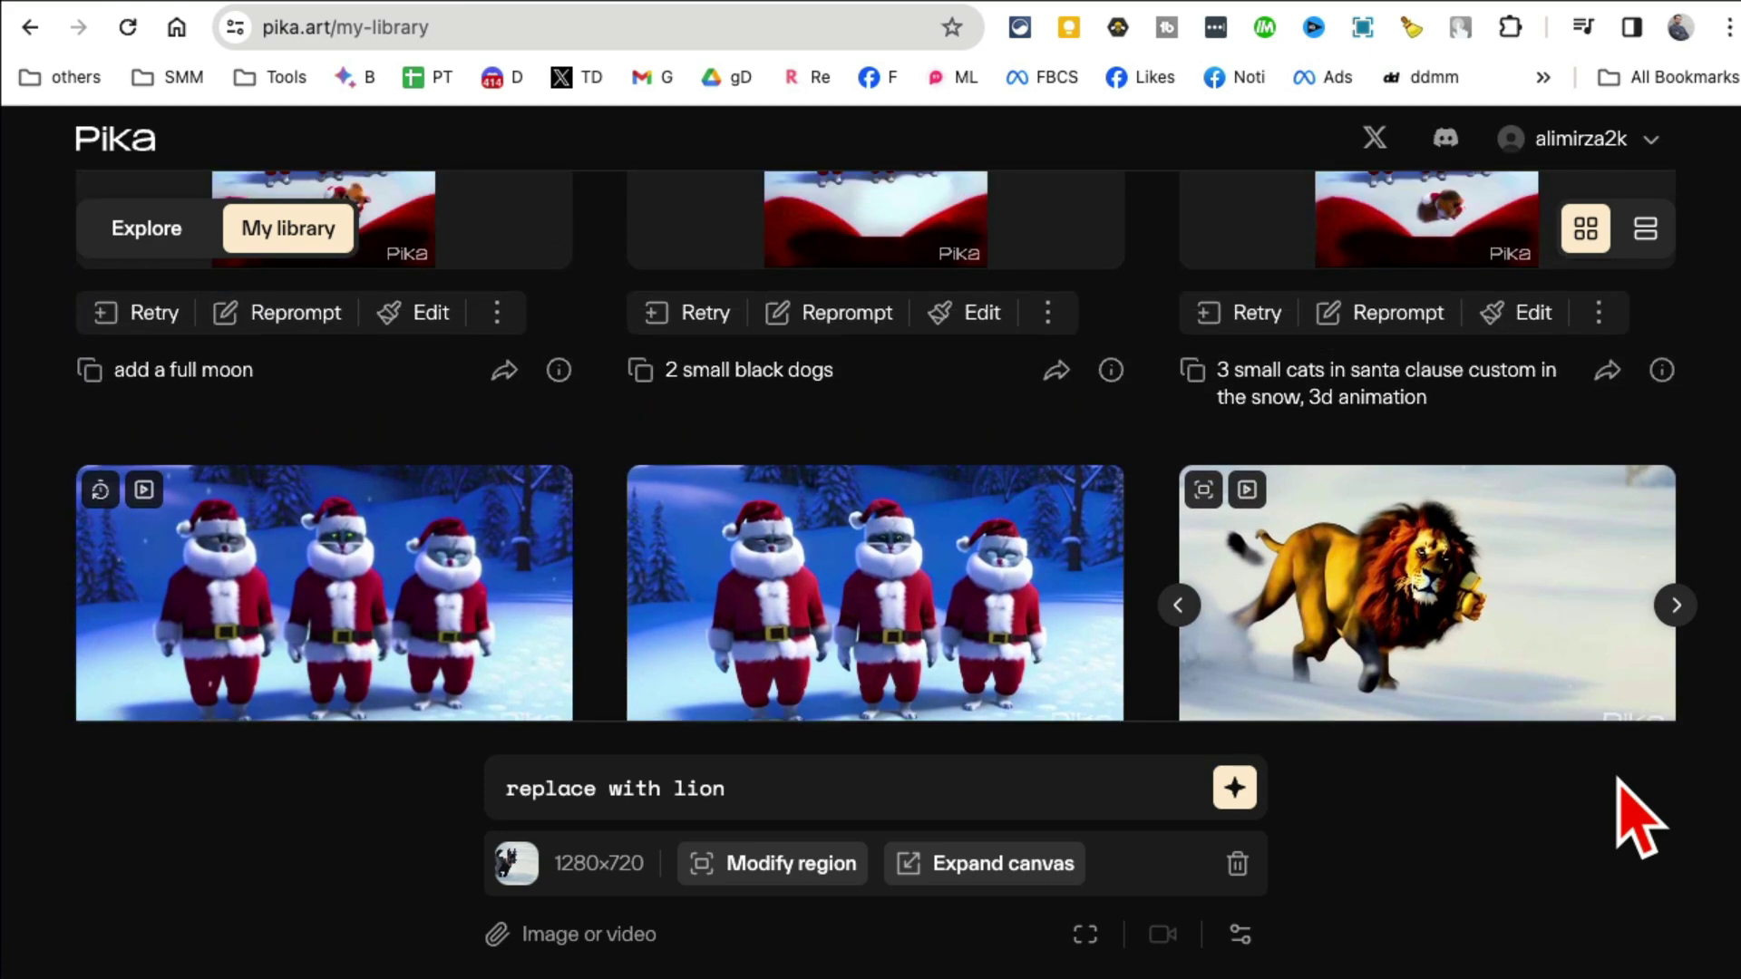
mouse_move(875, 392)
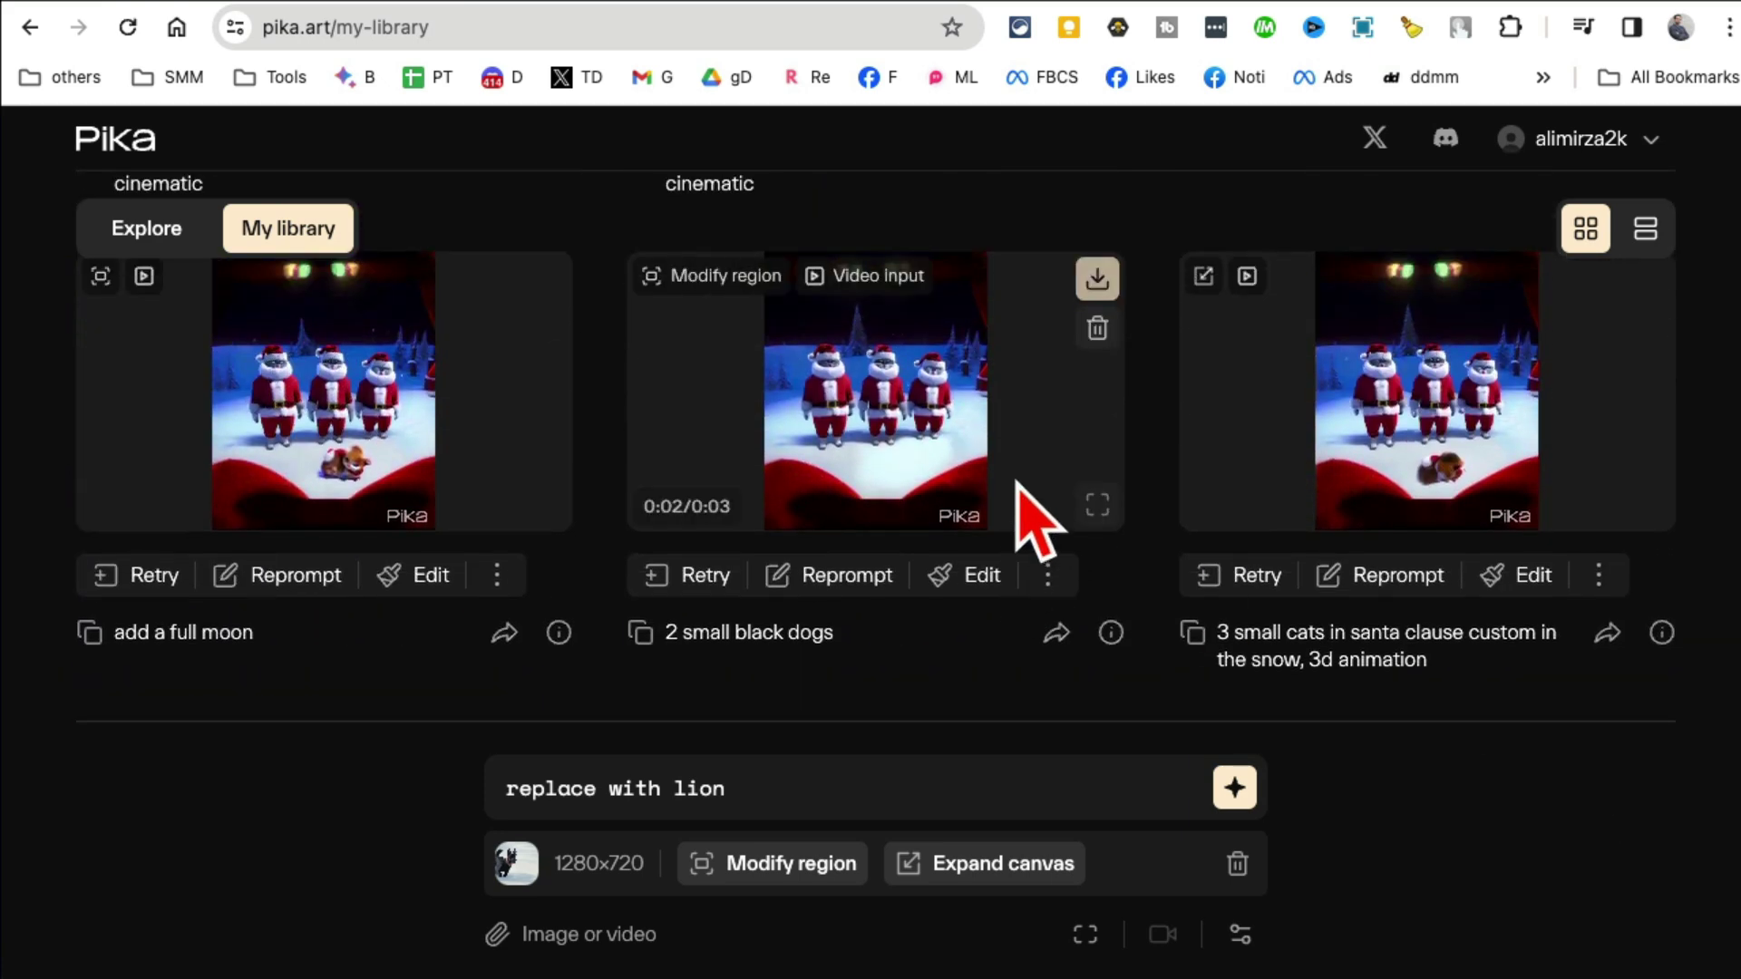
Step: Open the '2 small black dogs' Santa video for editing and mark the snowy foreground as the region to modify
click(1097, 506)
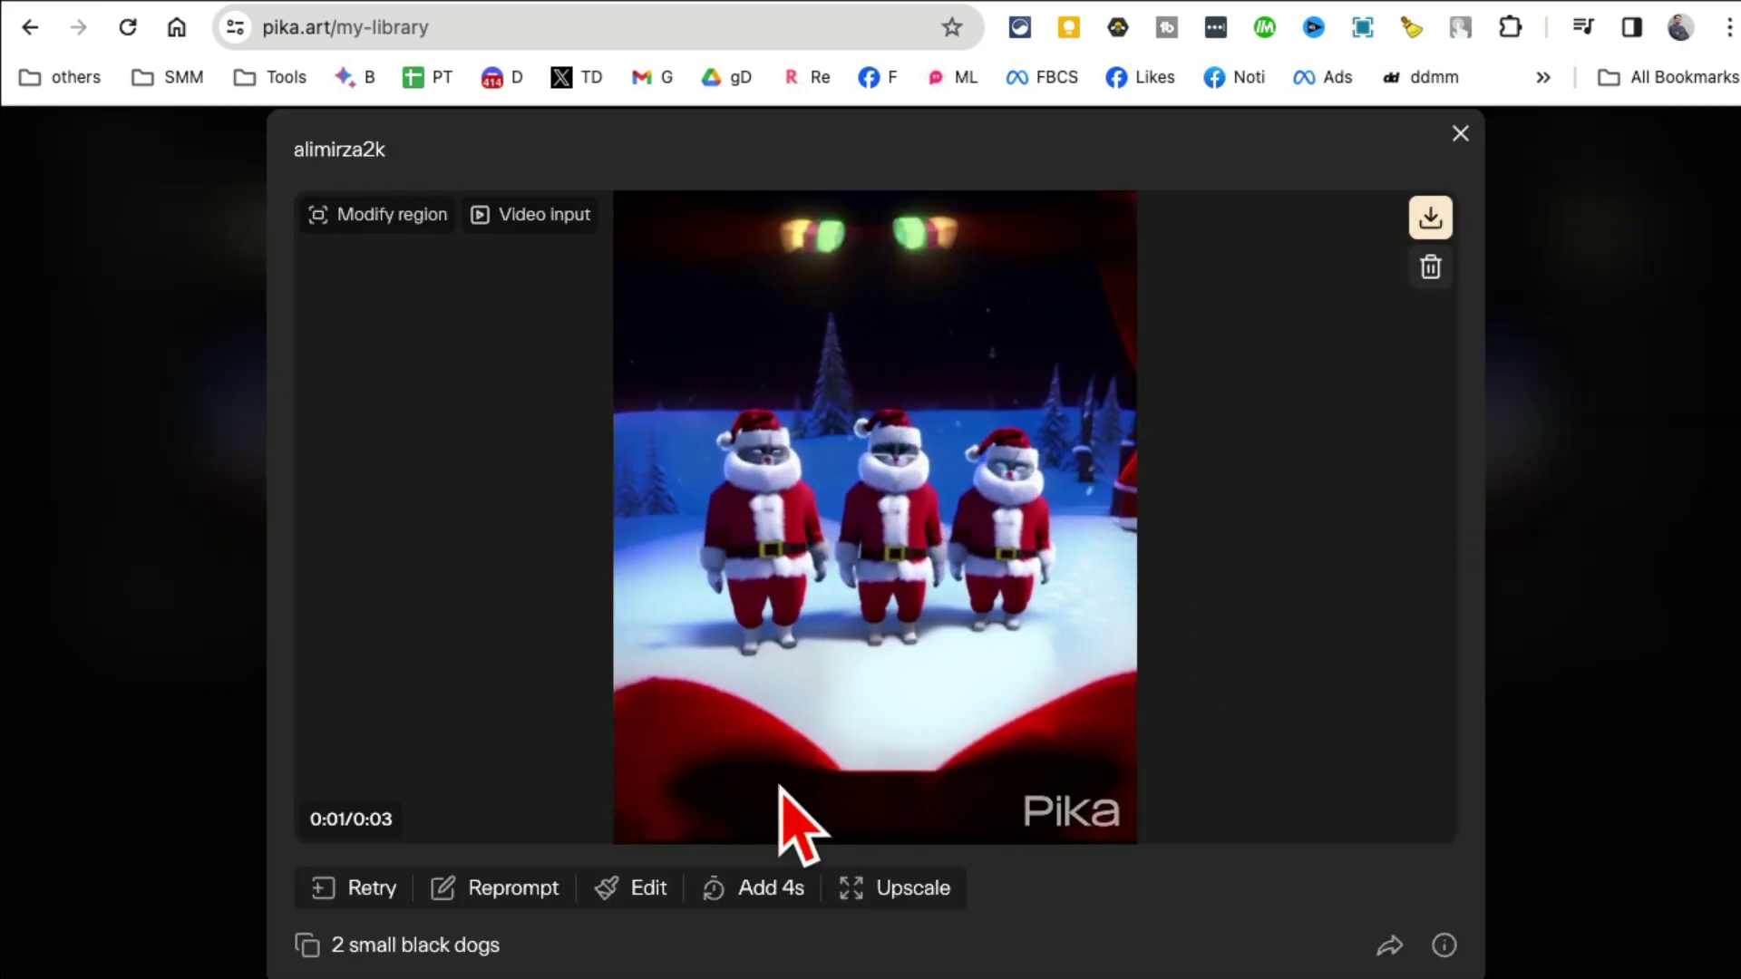
click(639, 888)
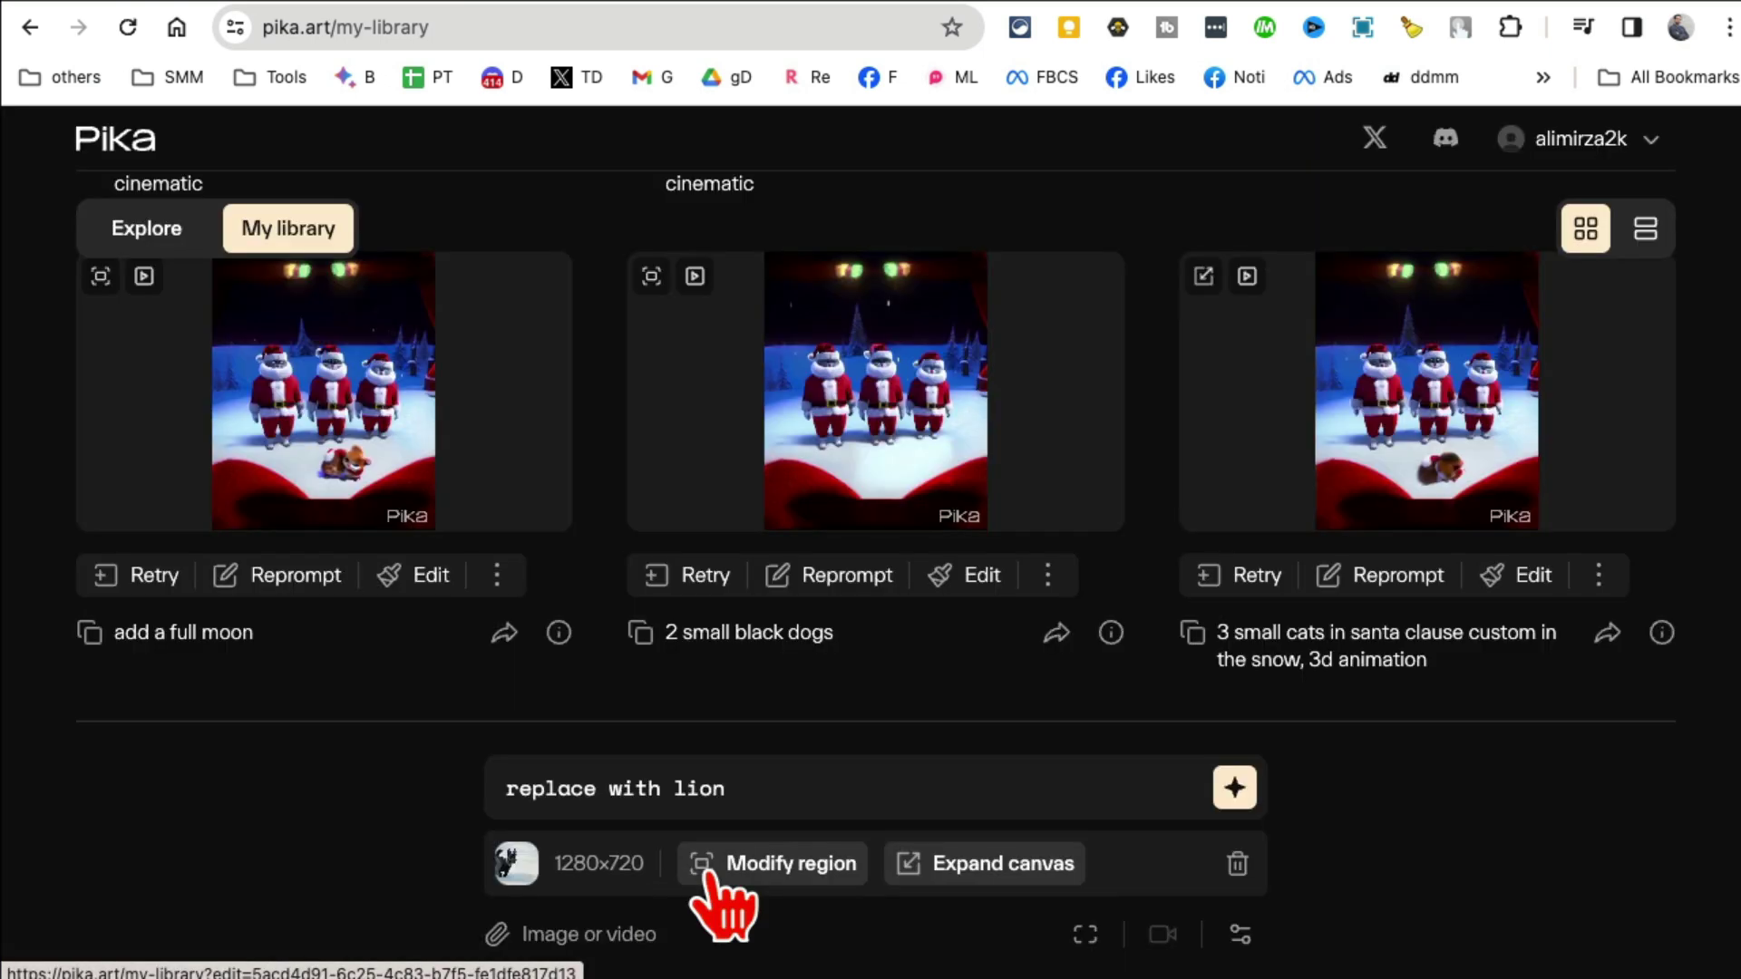
click(795, 863)
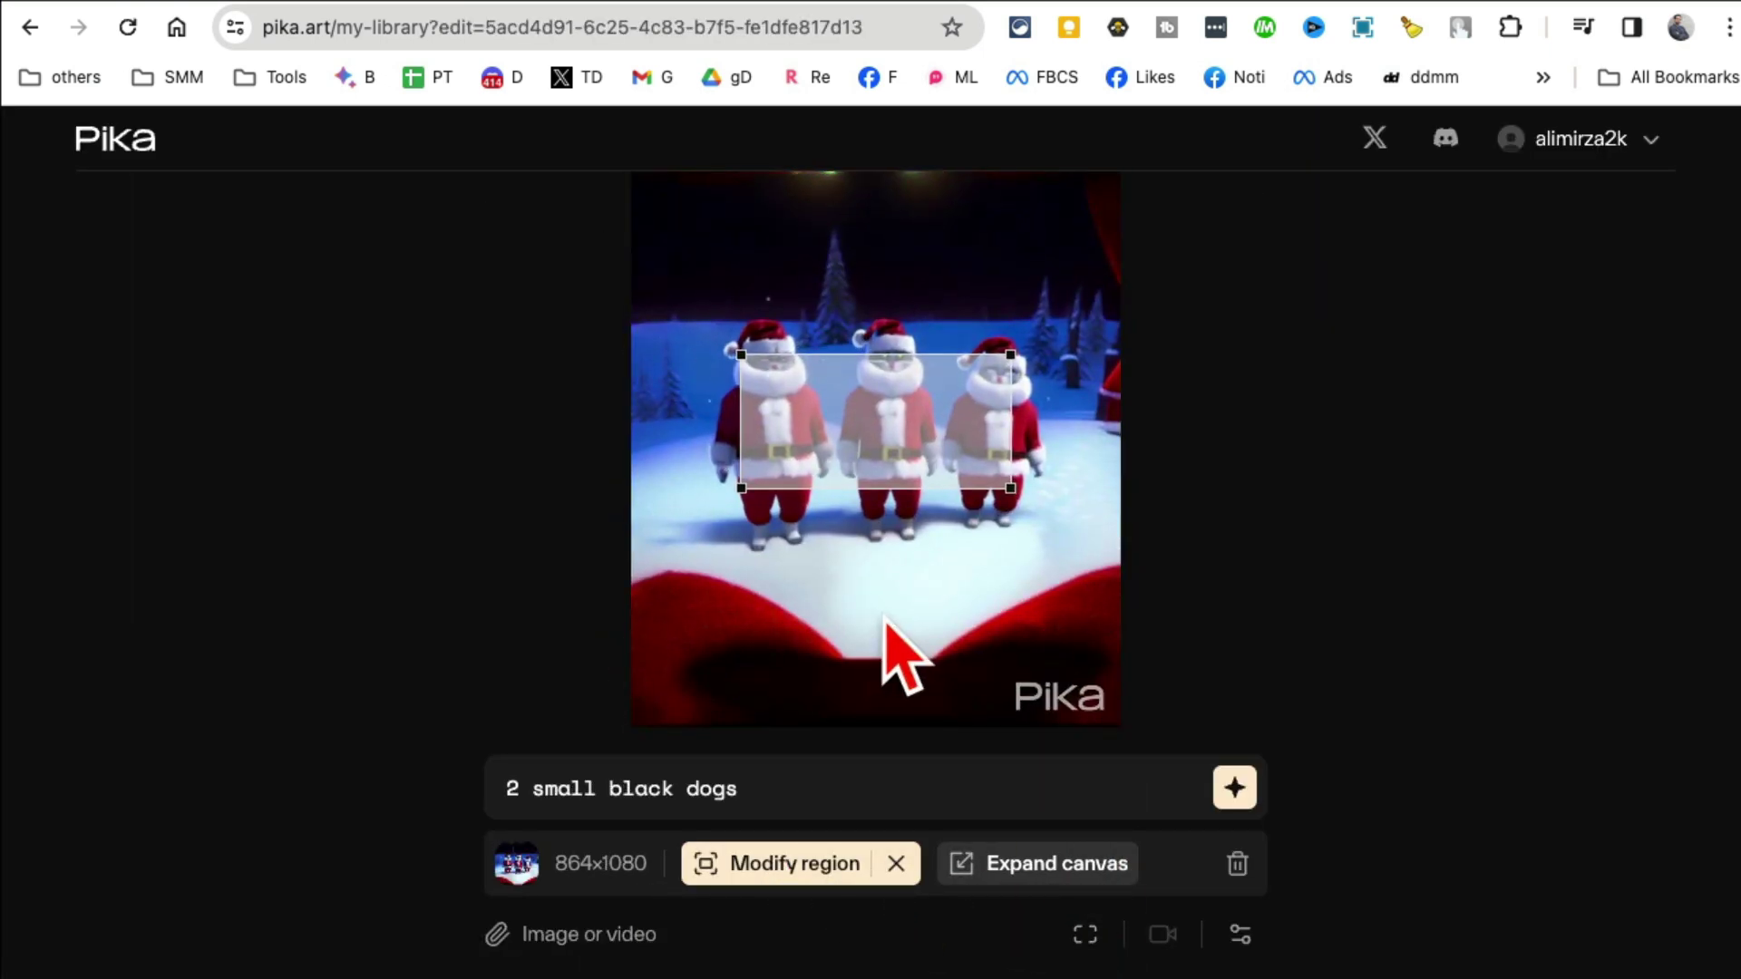
drag(891, 605, 894, 651)
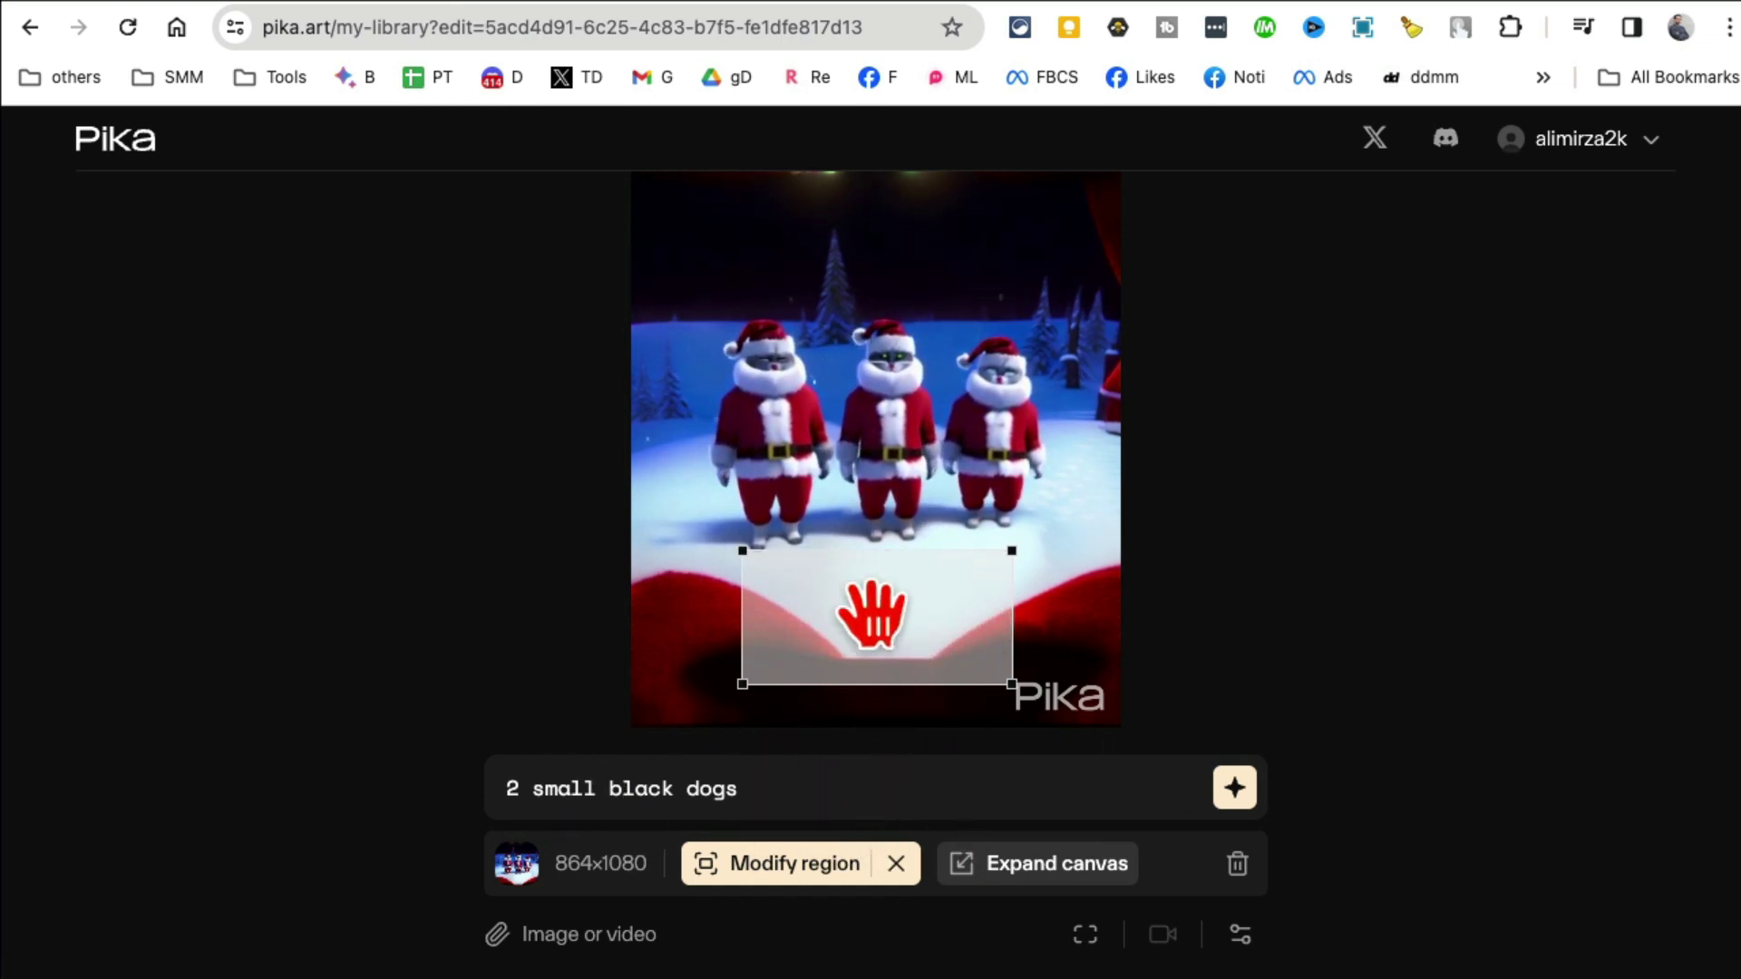
scroll(1446, 575, up, 2)
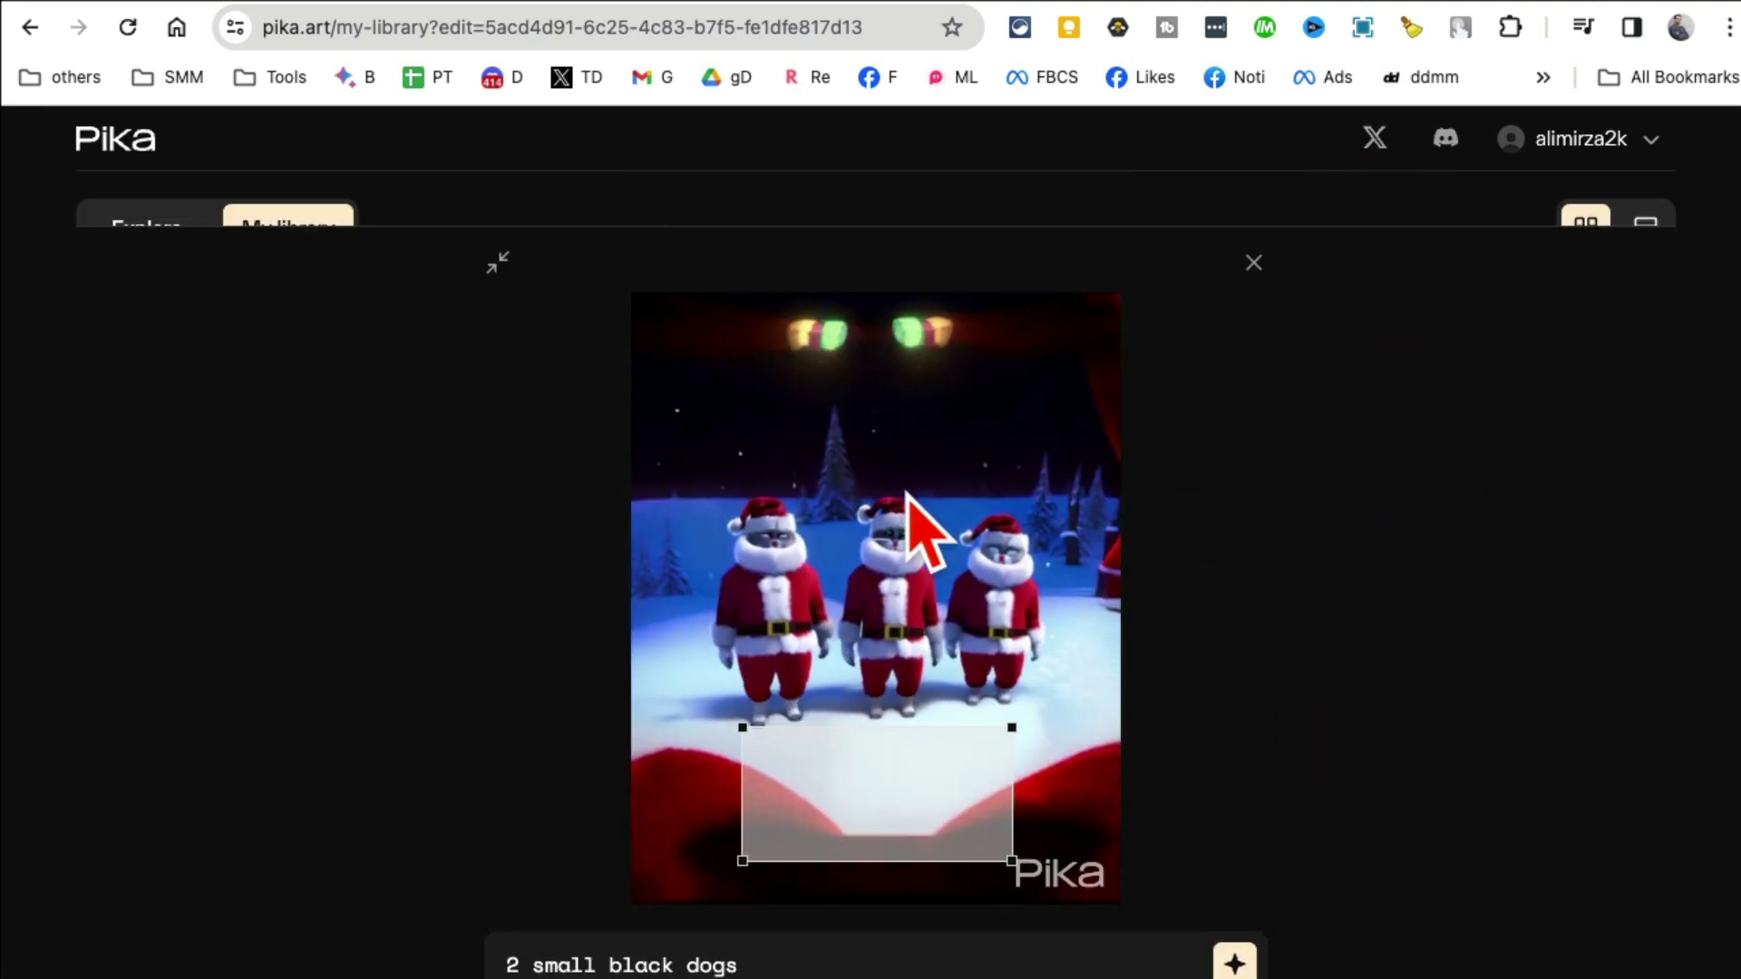
Step: Preview the Santa video with the two added animals enlarged, then clear the prompt text
click(1254, 262)
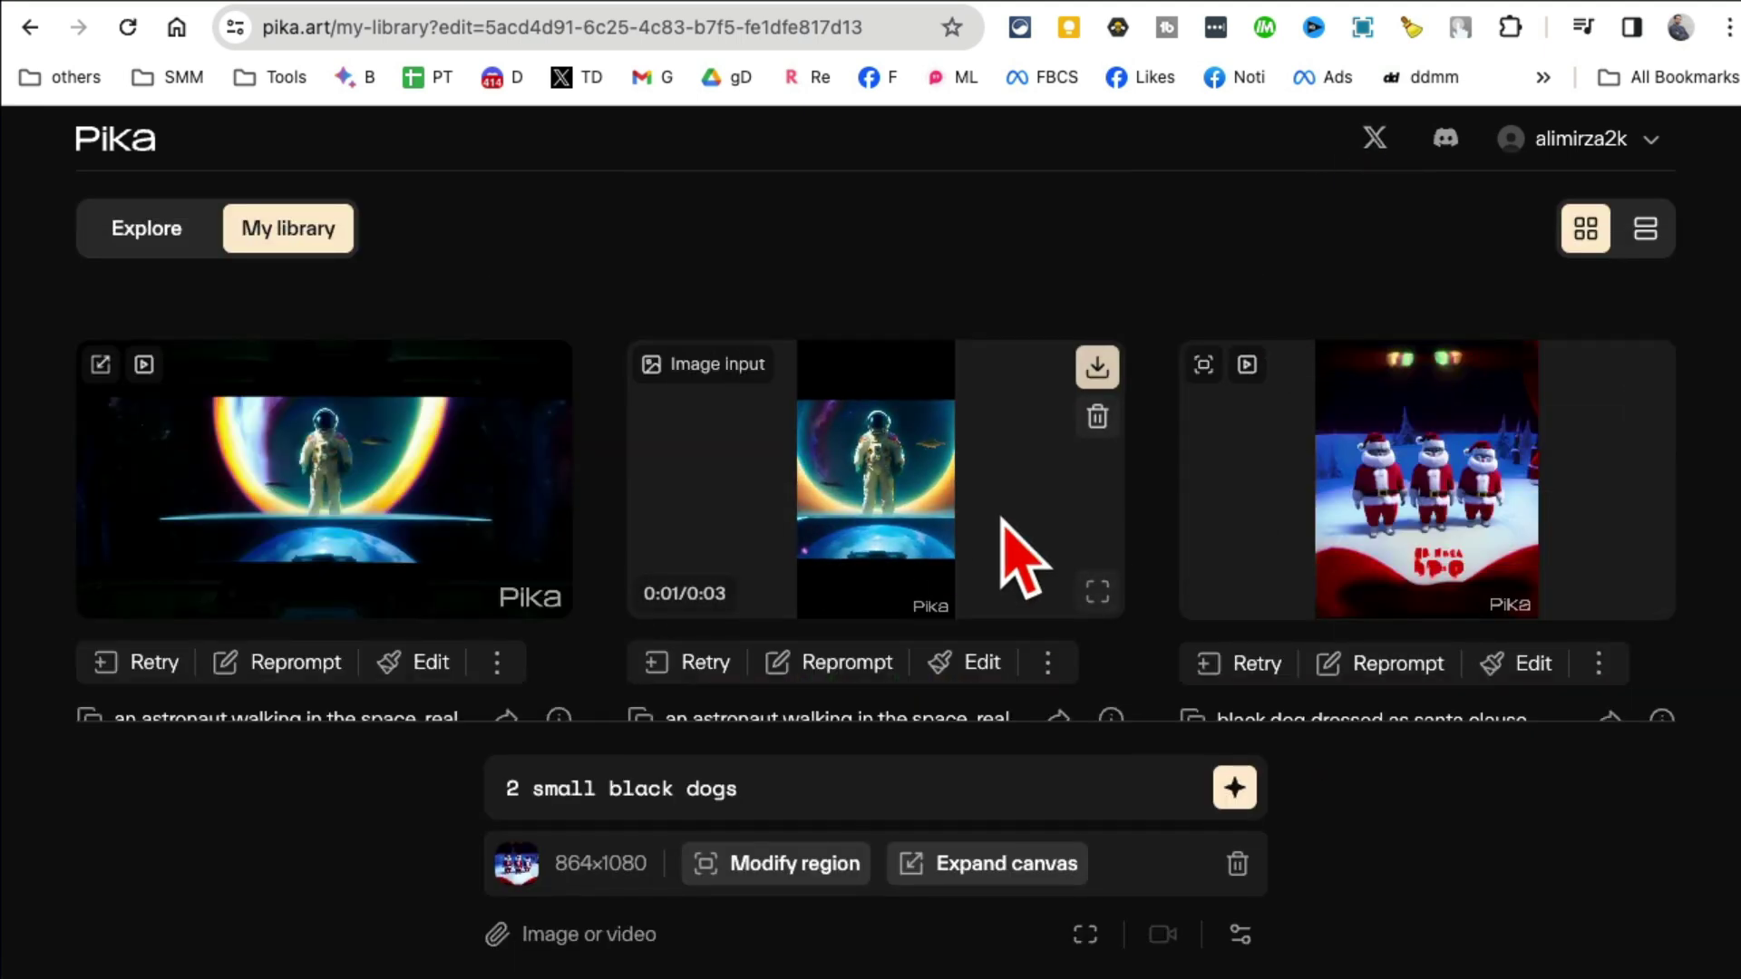
scroll(1034, 544, down, 2)
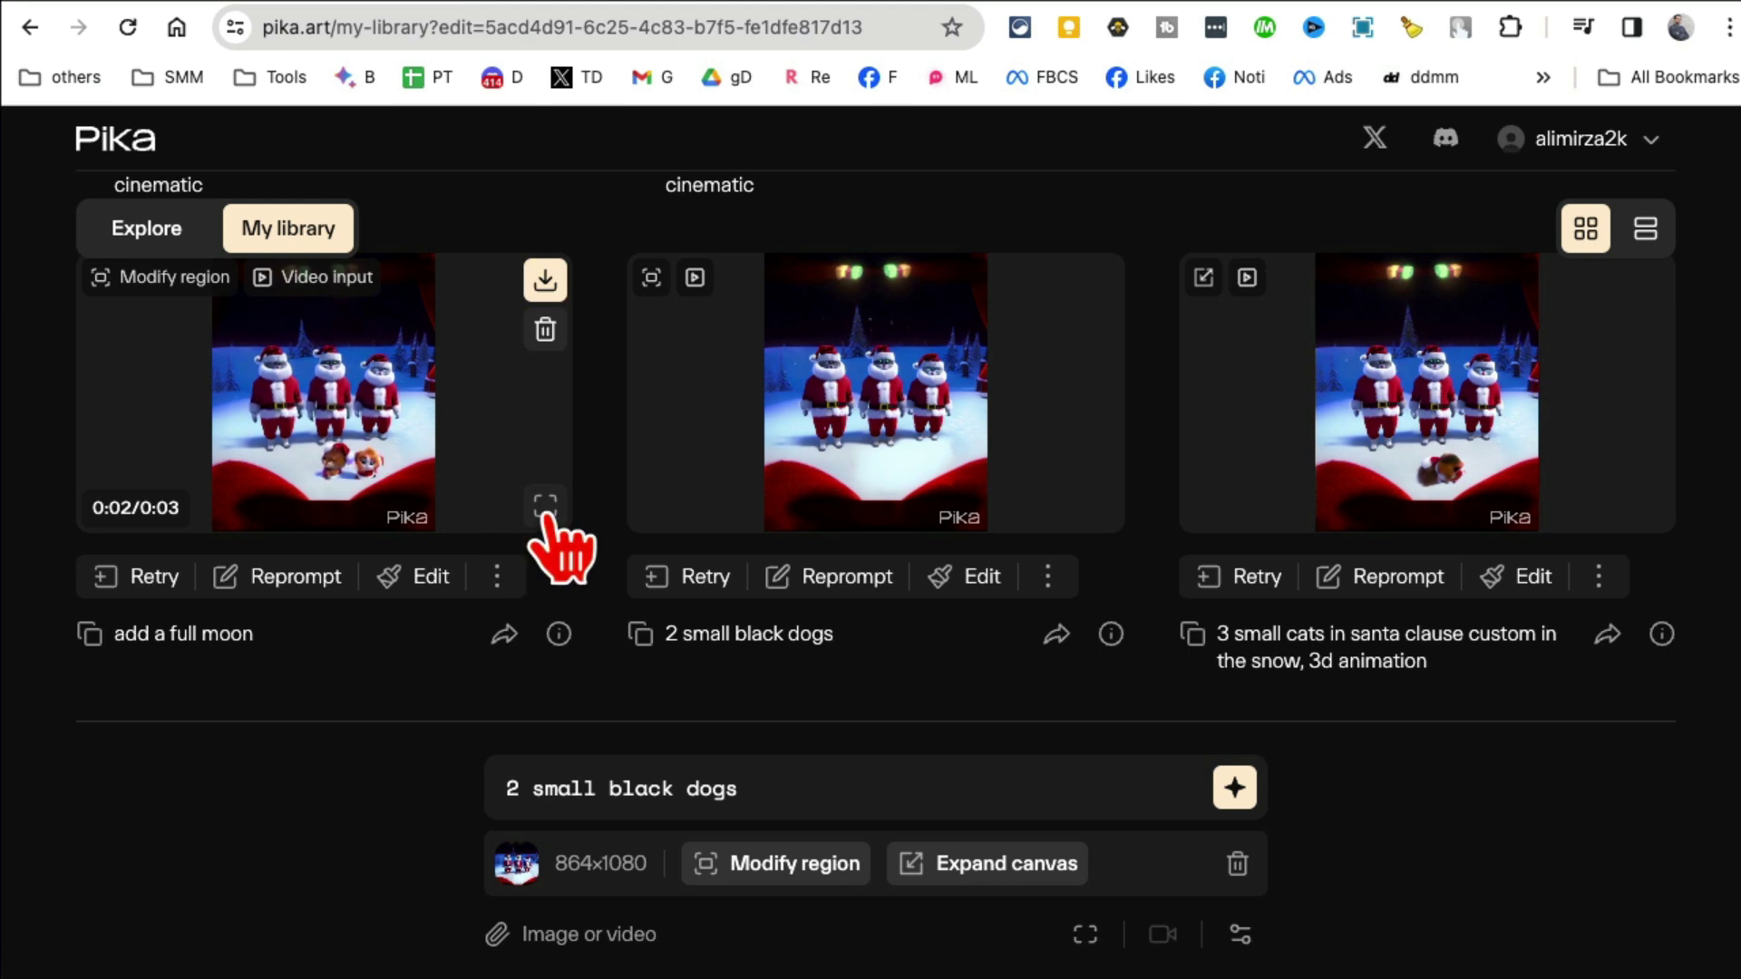
click(546, 507)
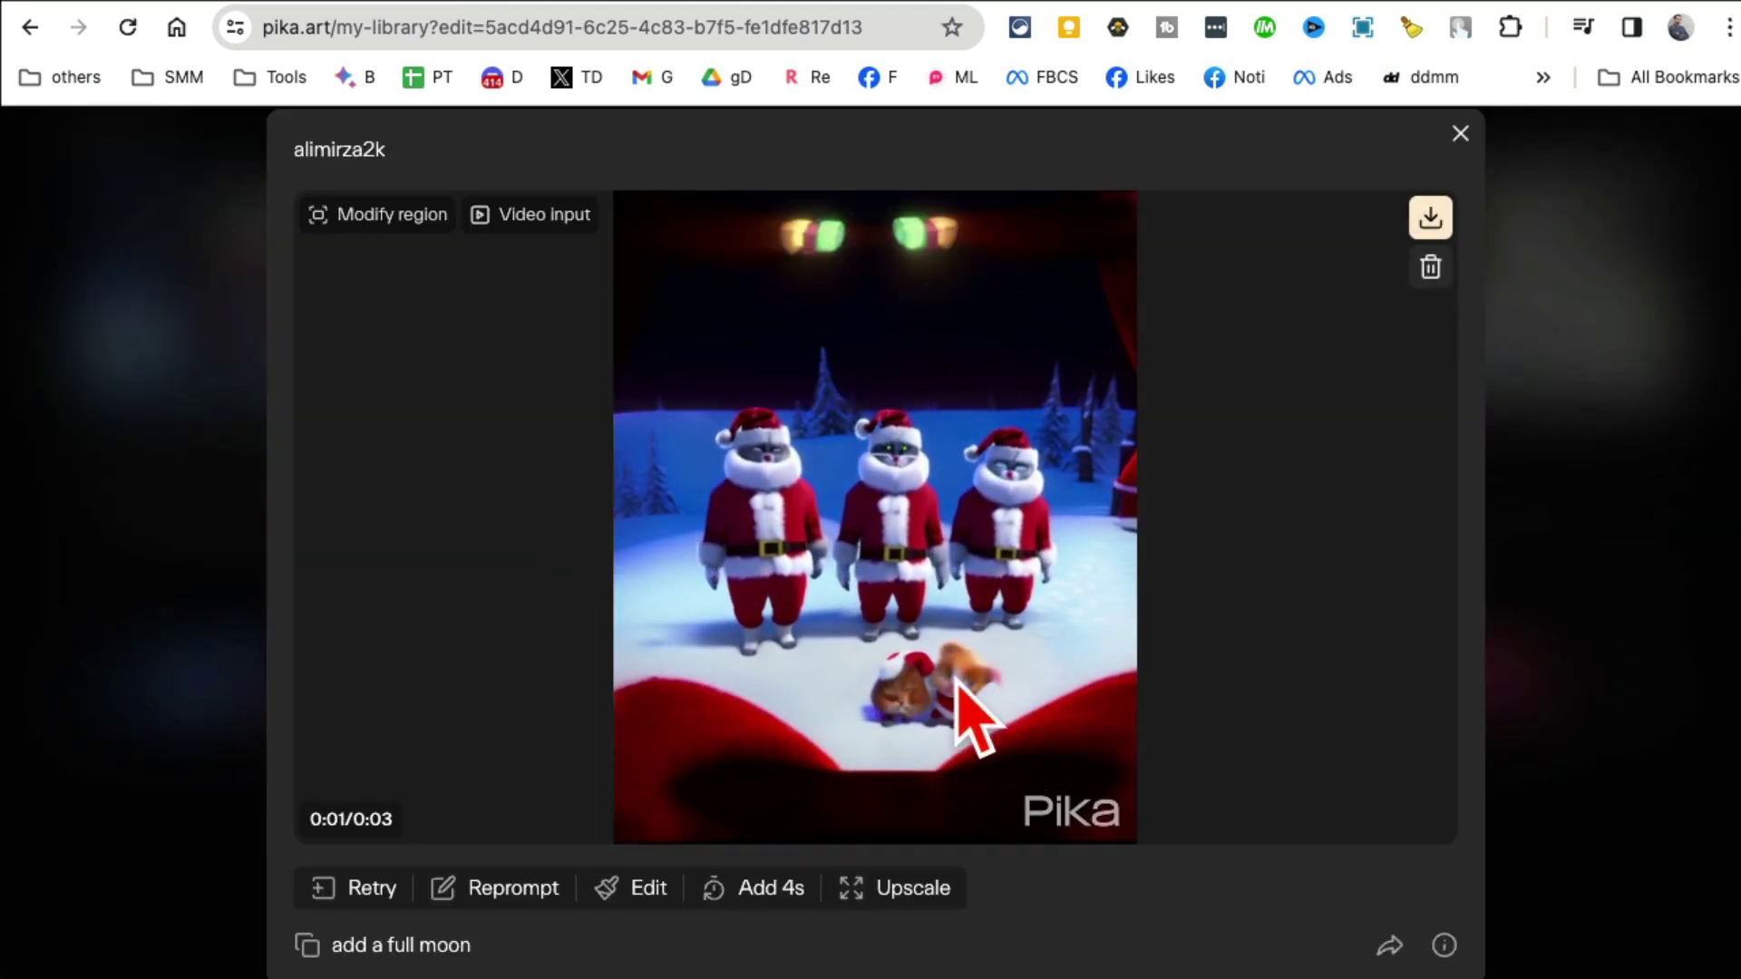
click(1460, 135)
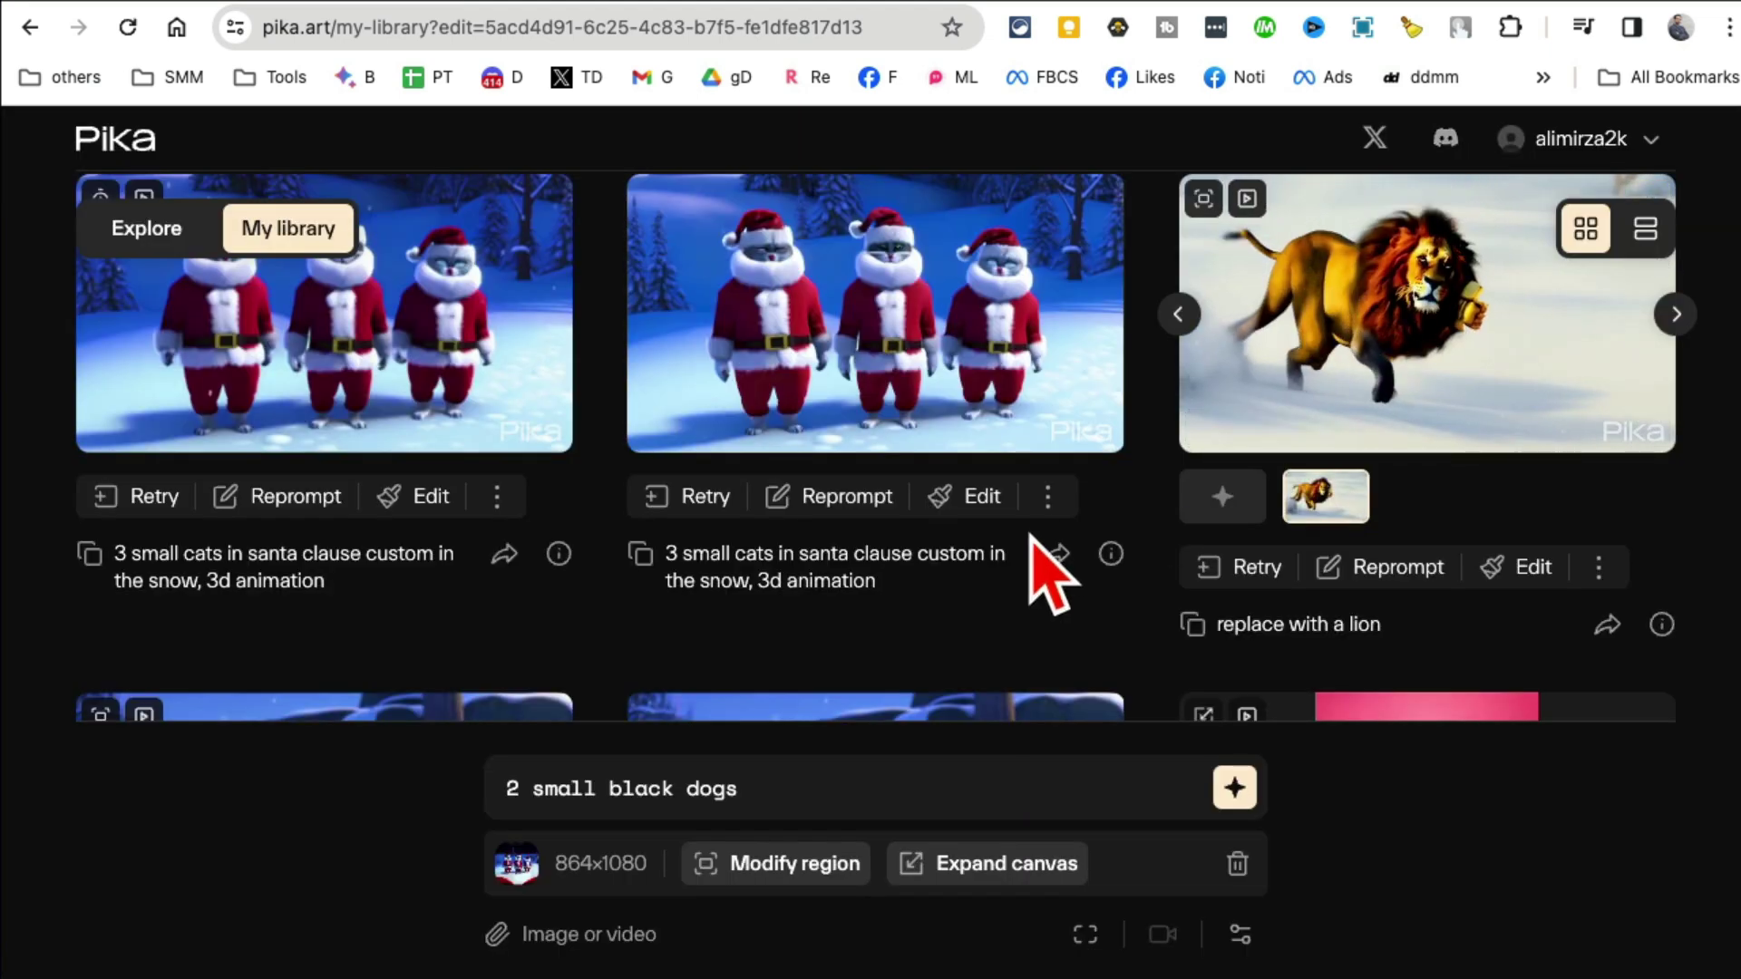
scroll(1047, 571, up, 2)
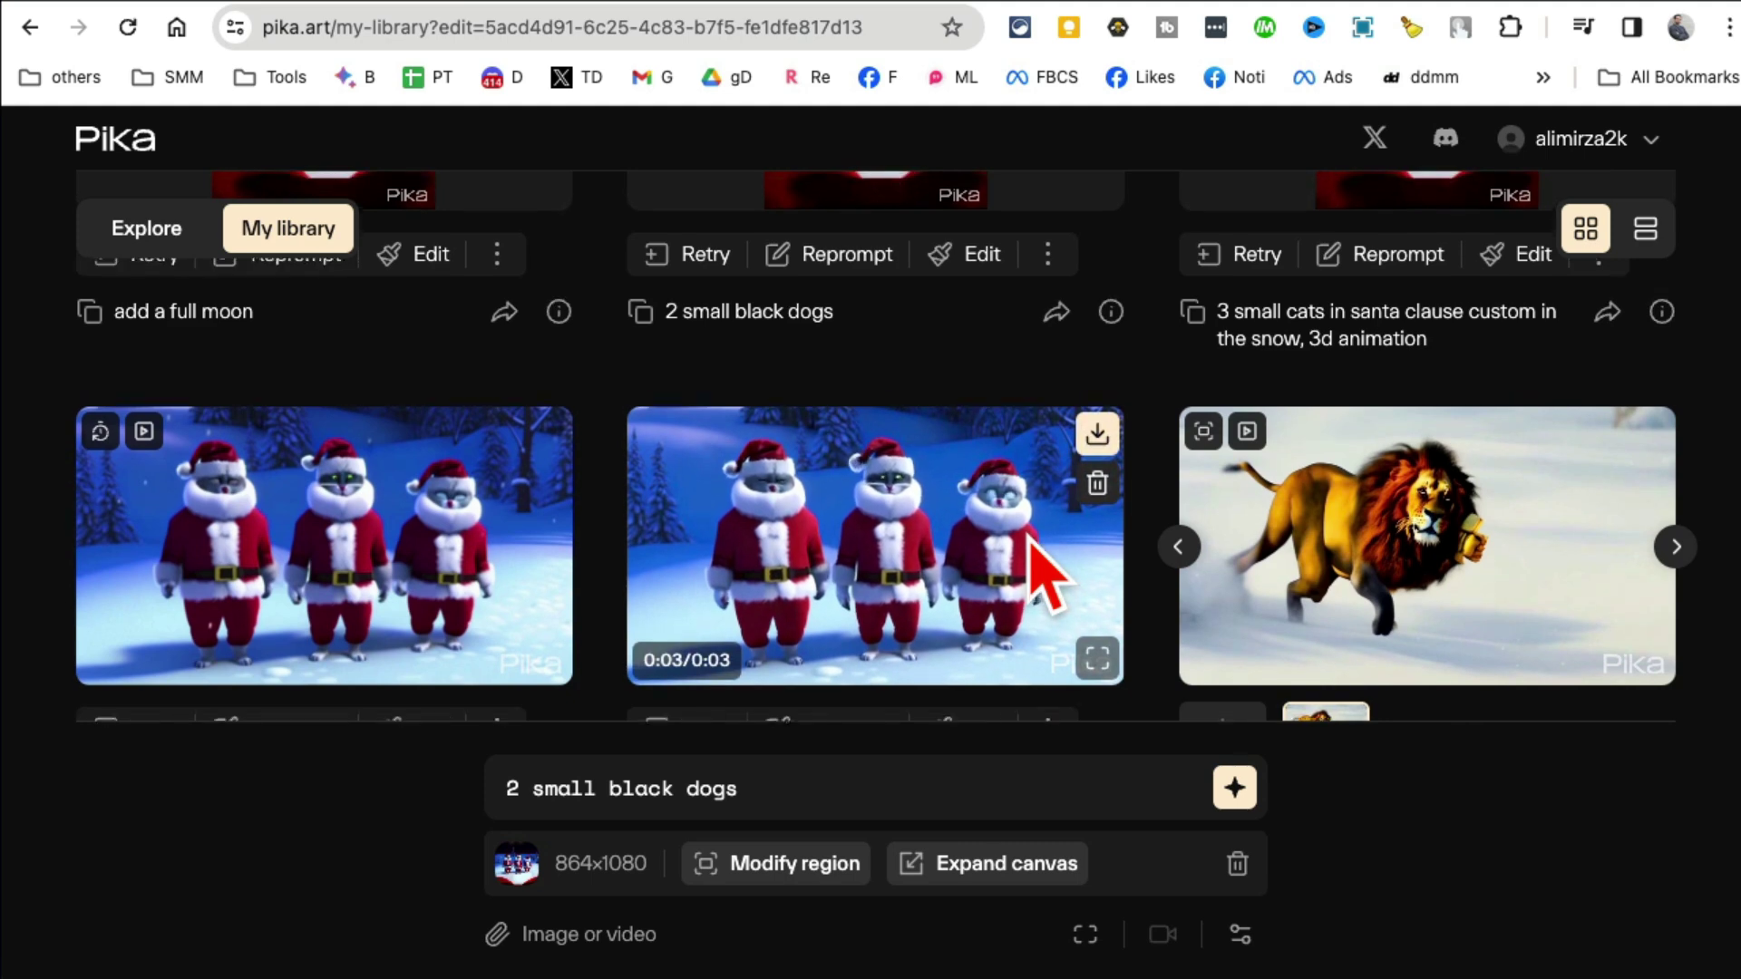
scroll(1045, 571, up, 2)
scroll(1045, 571, up, 3)
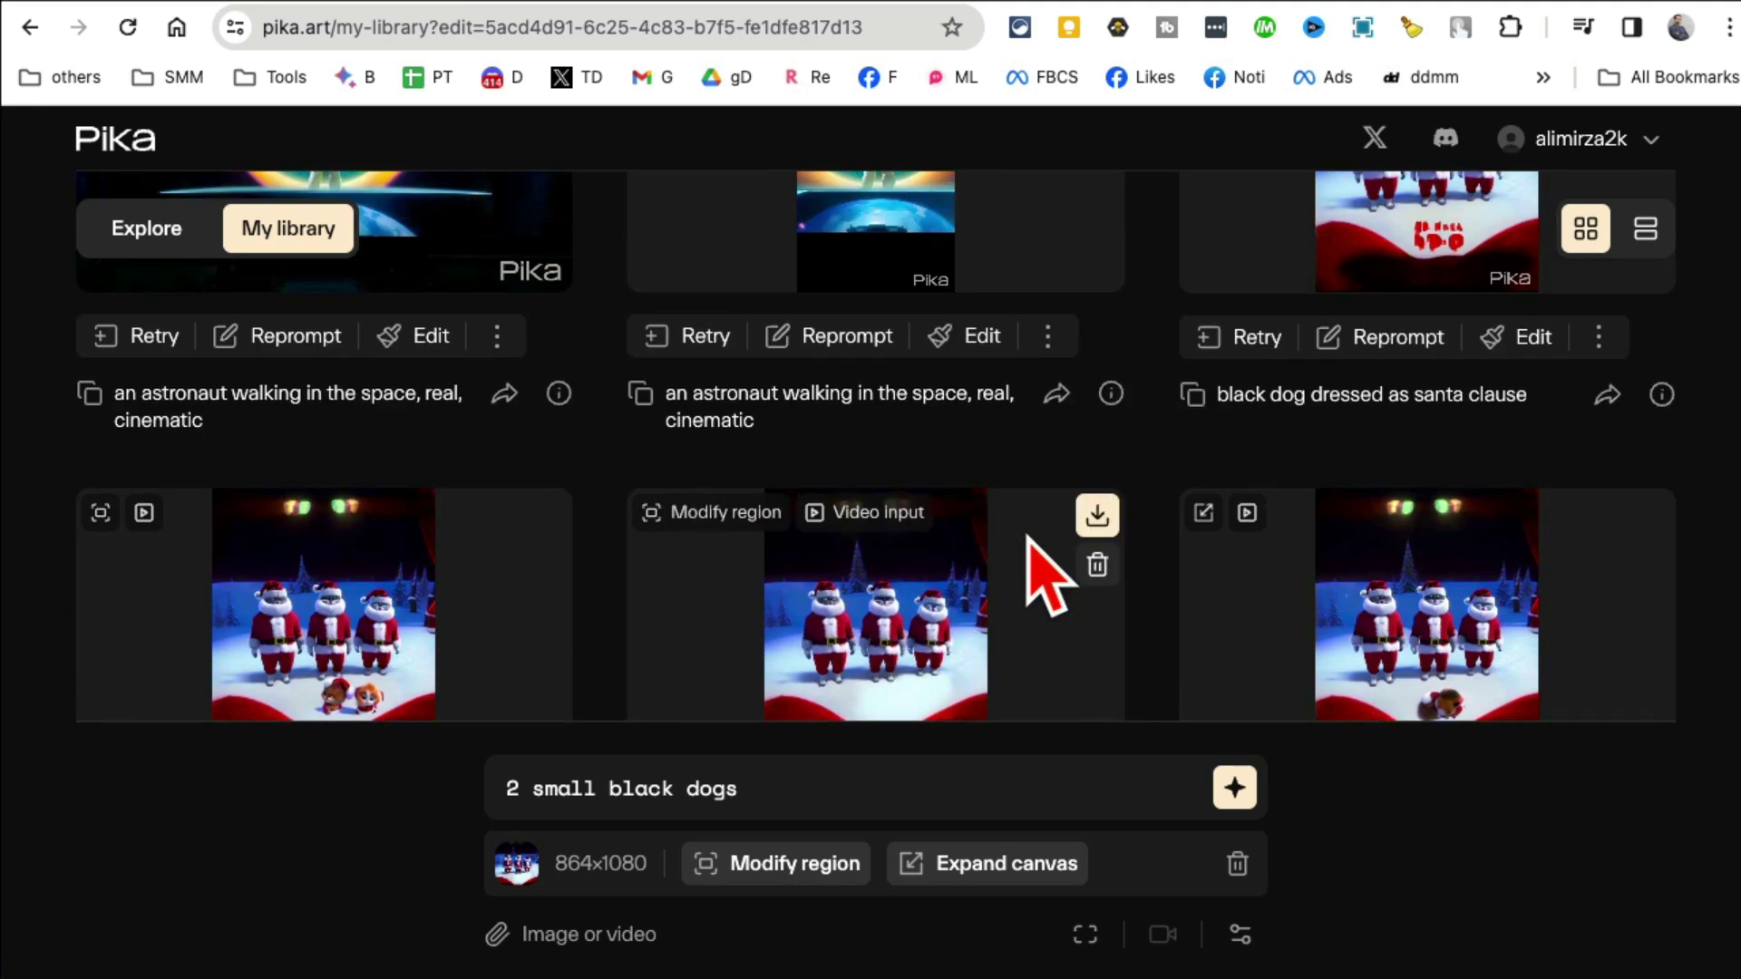
scroll(1048, 585, up, 1)
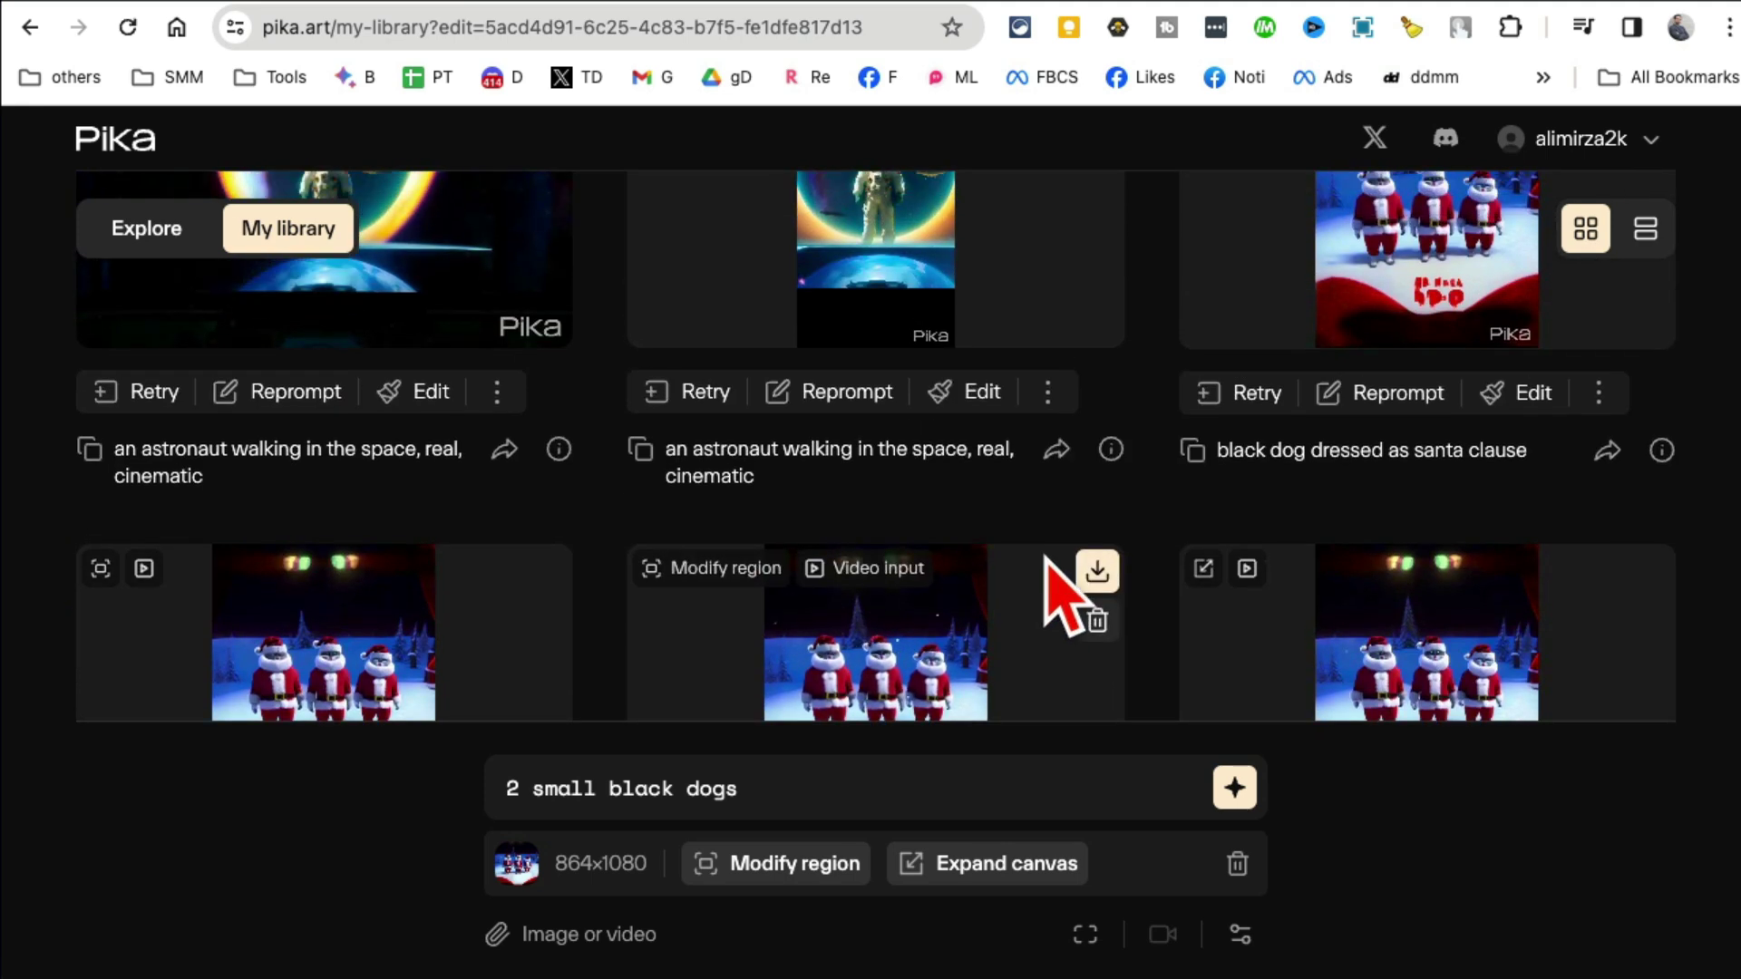
scroll(1048, 584, up, 2)
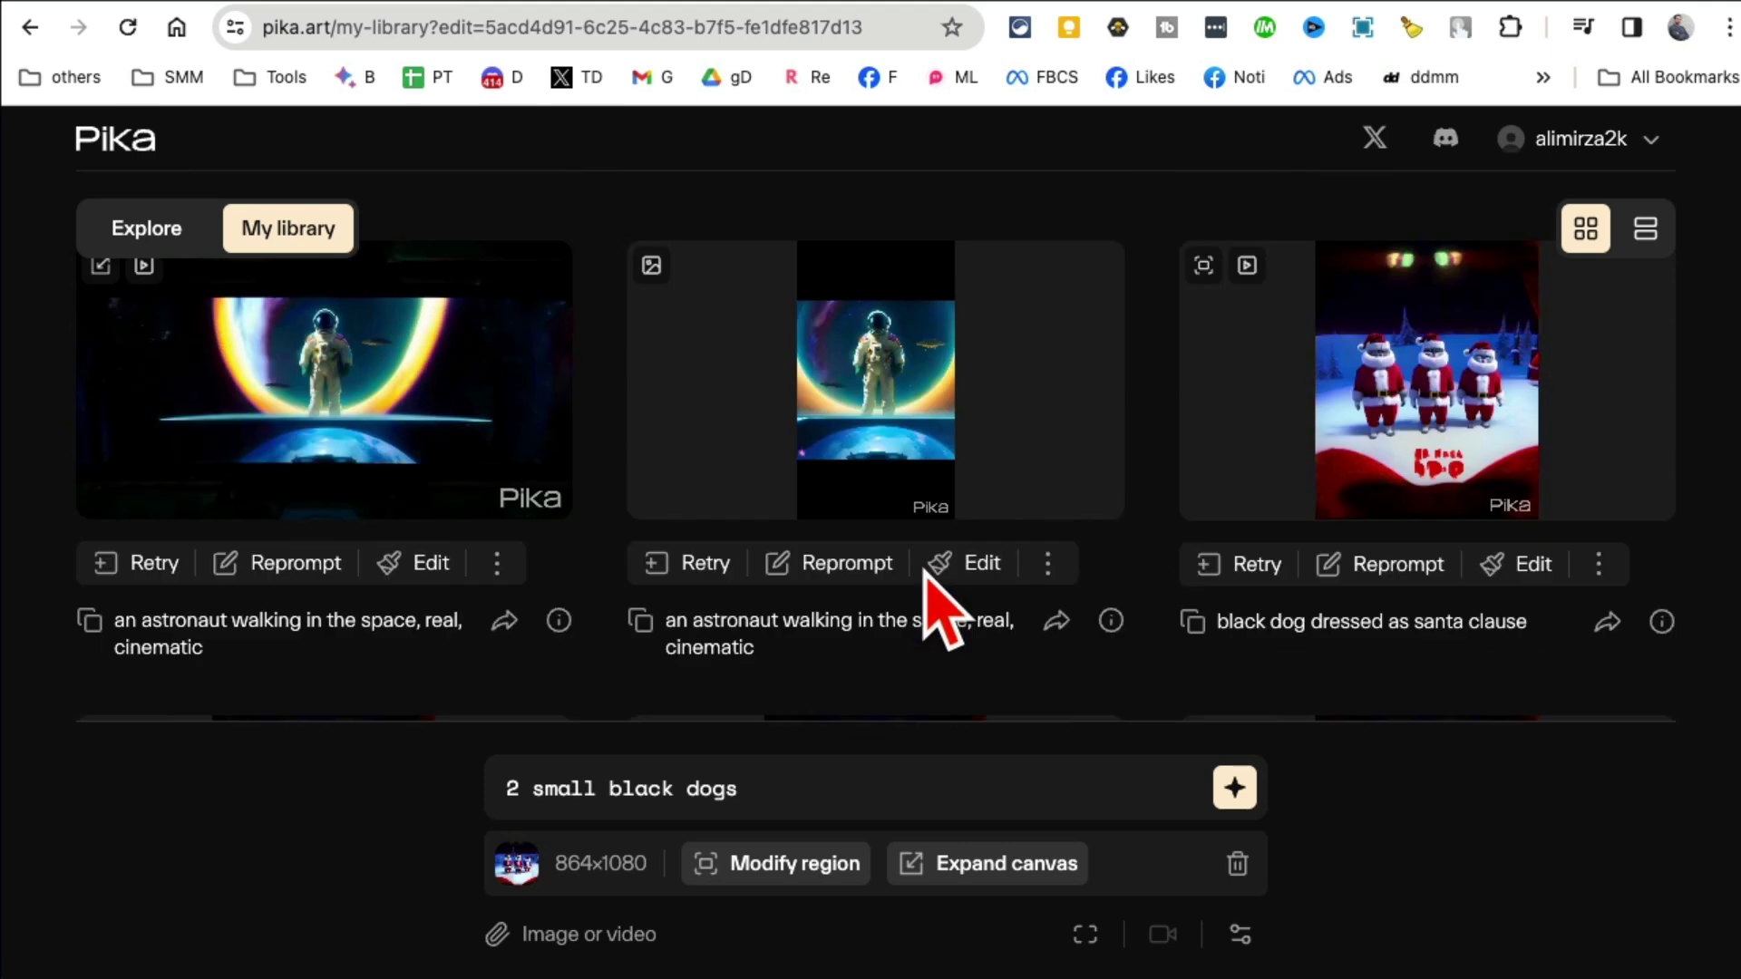
scroll(939, 598, down, 4)
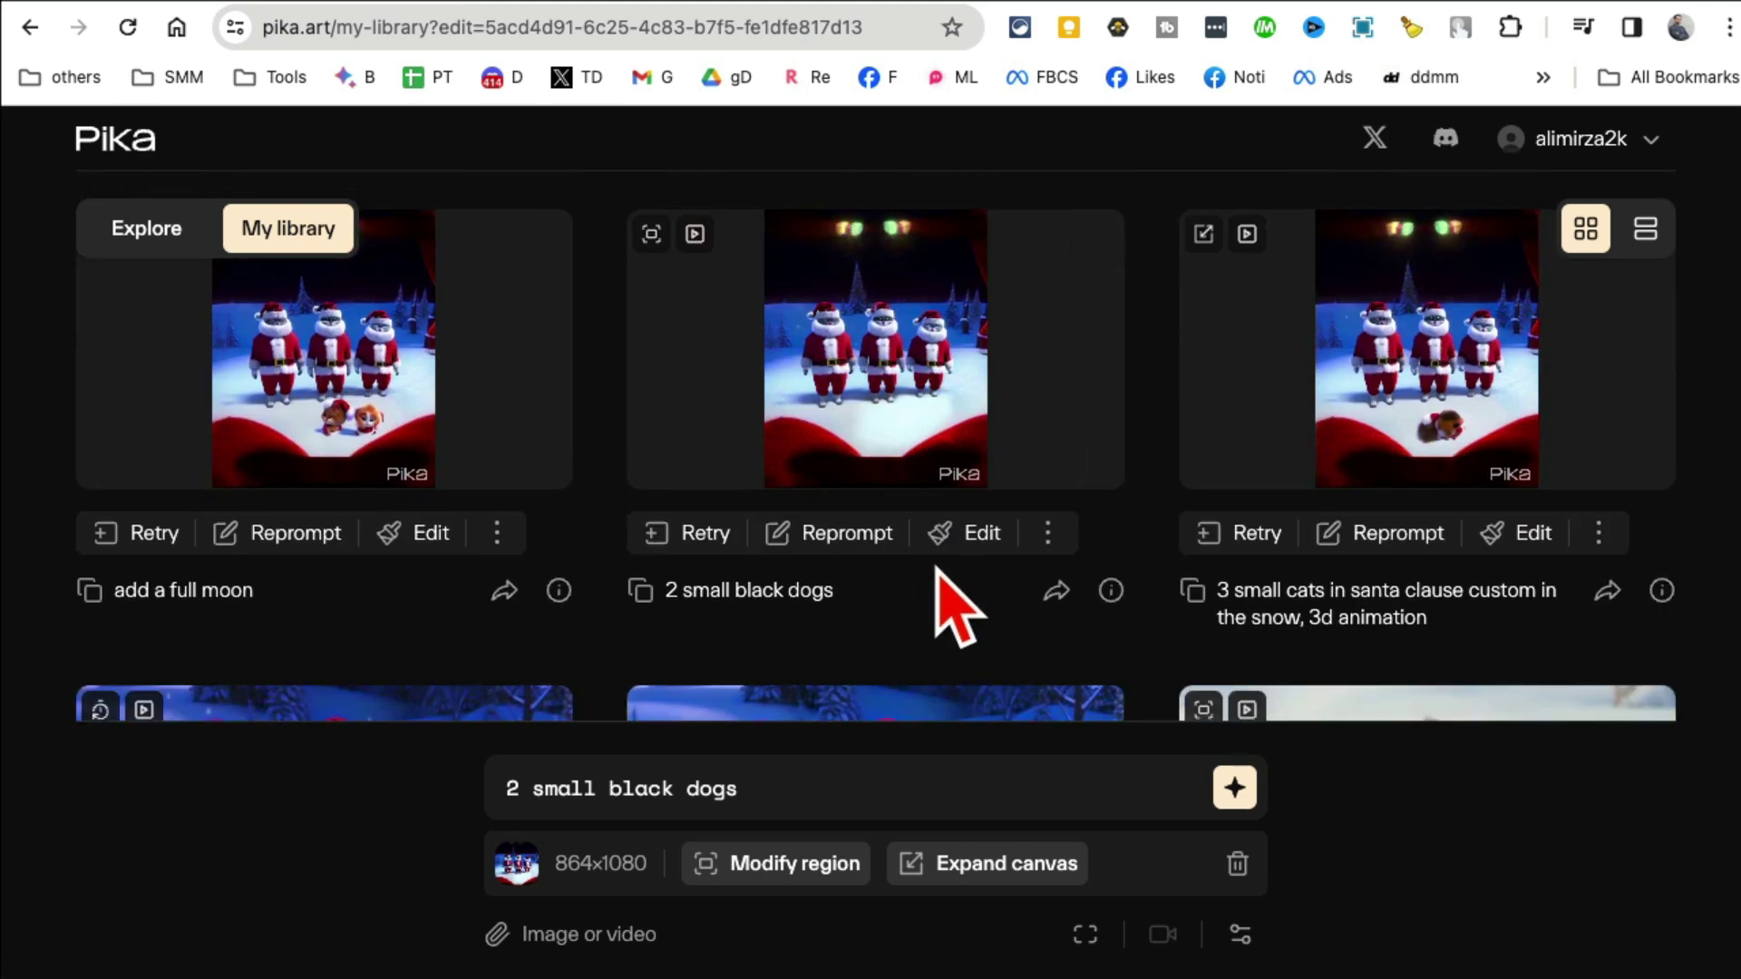
key(BackSpace)
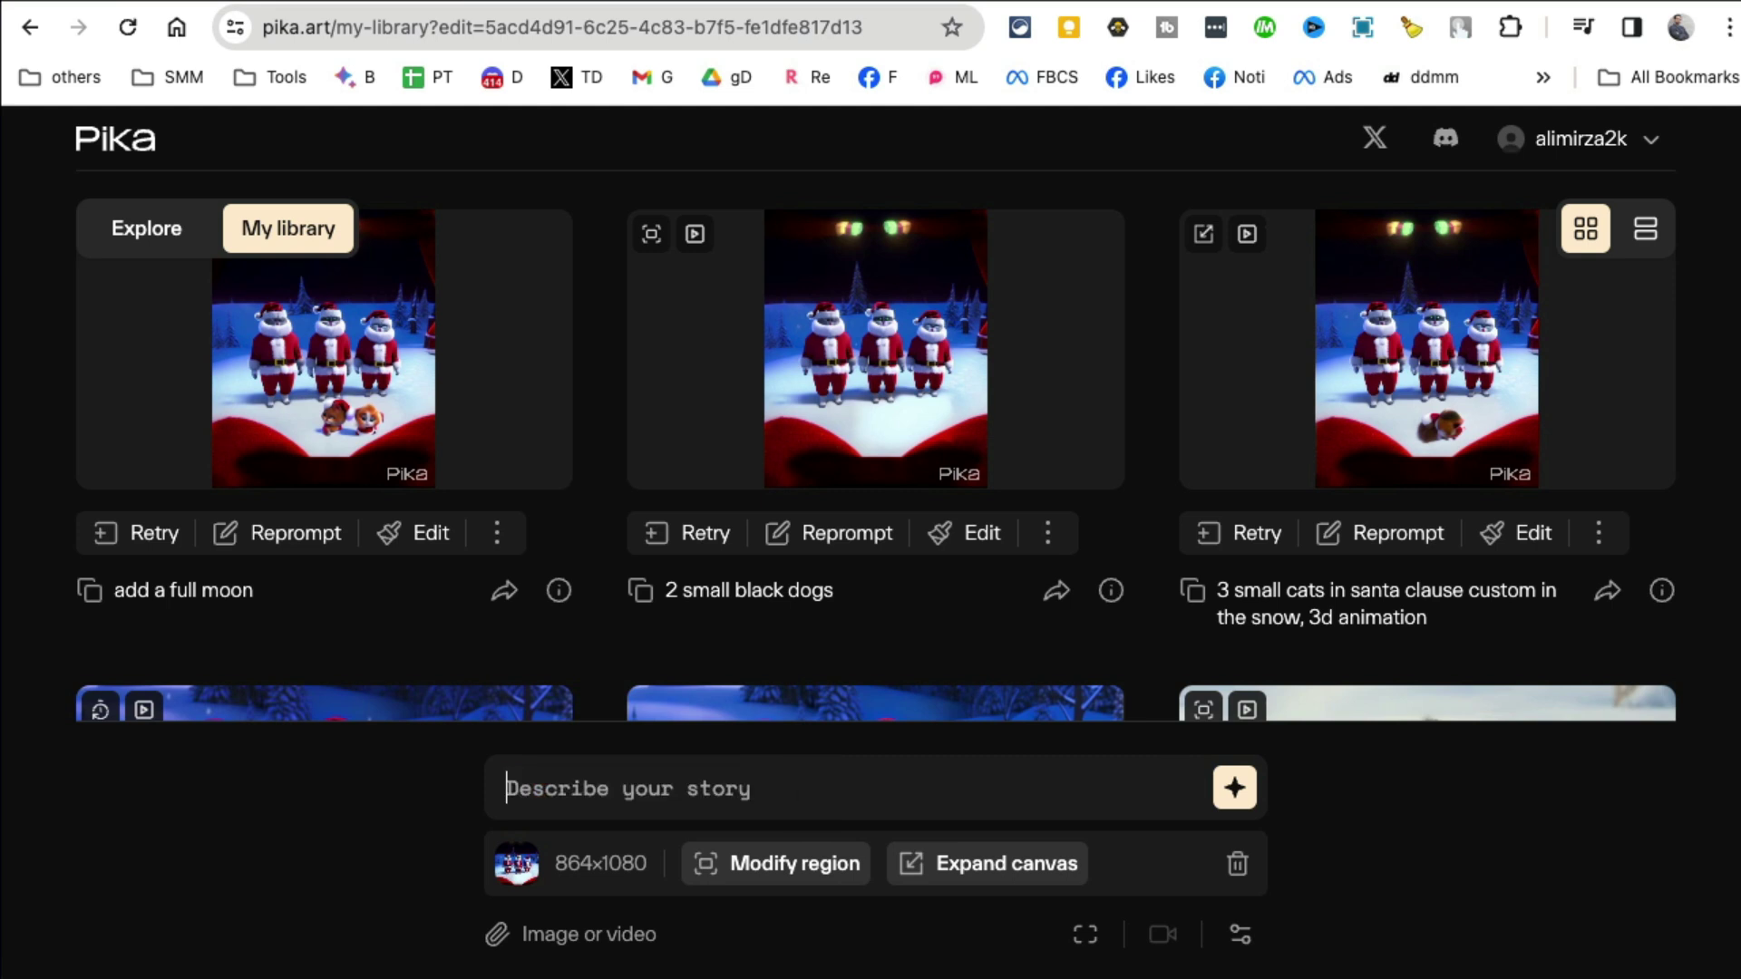
Step: Remove the attached Santa video and attach the astronaut image file instead
click(1238, 864)
scroll(871, 613, down, 2)
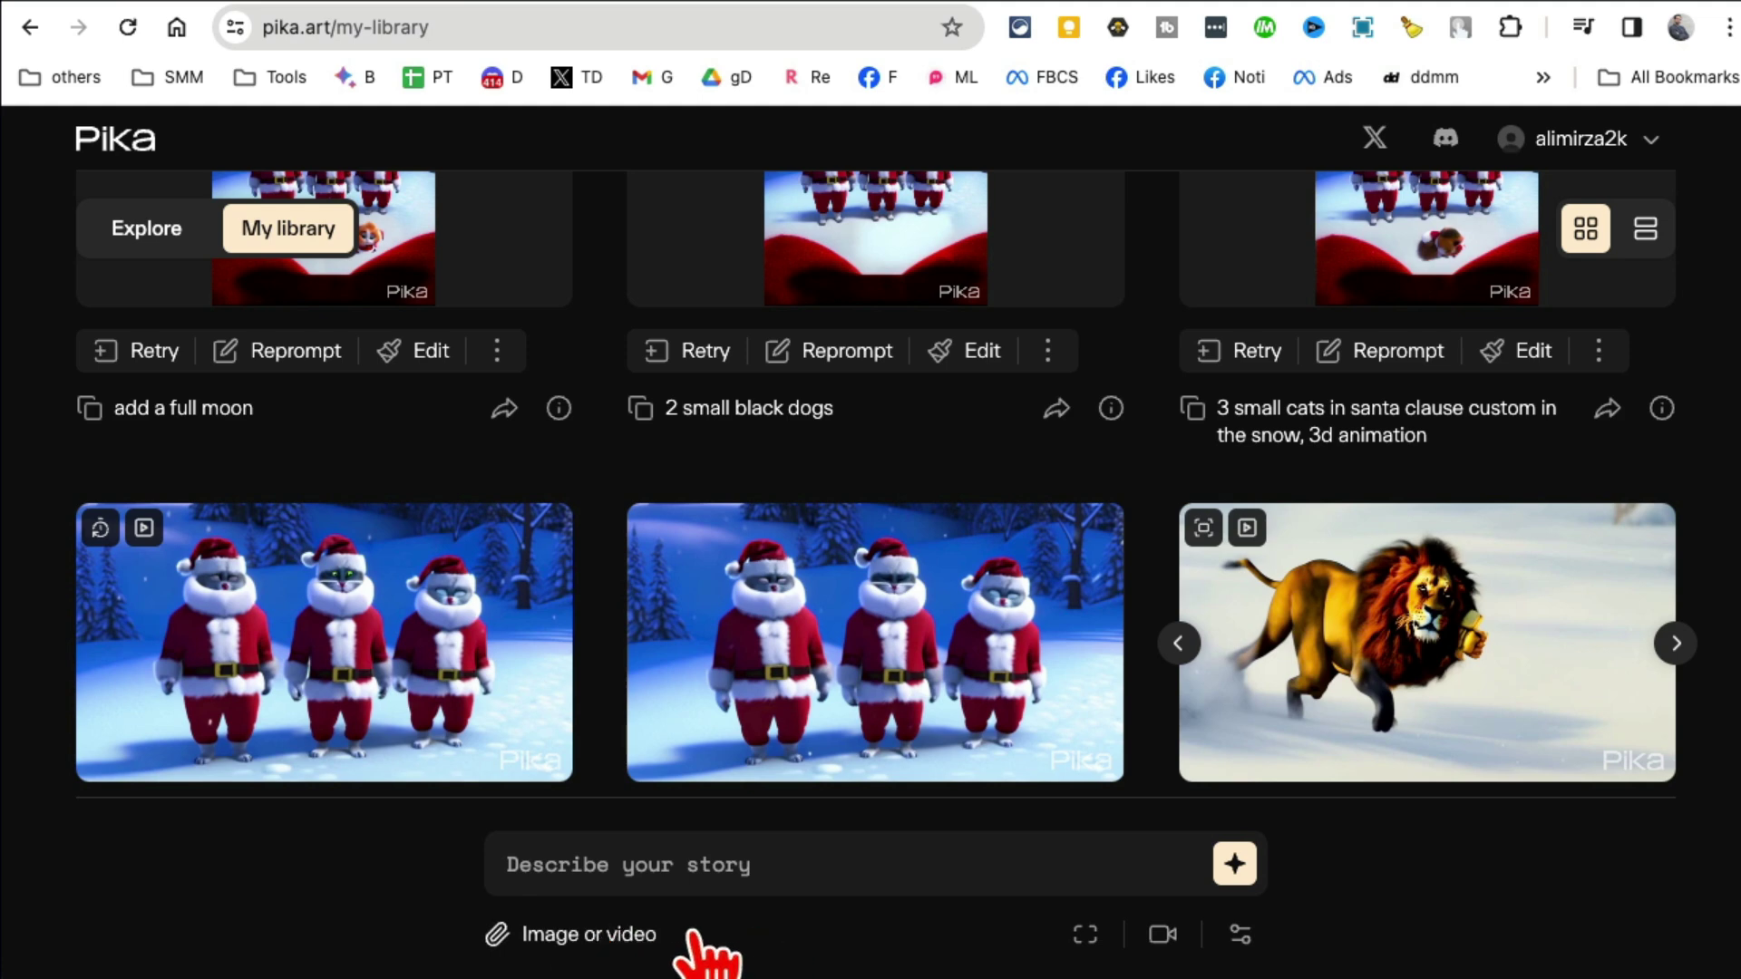
click(588, 935)
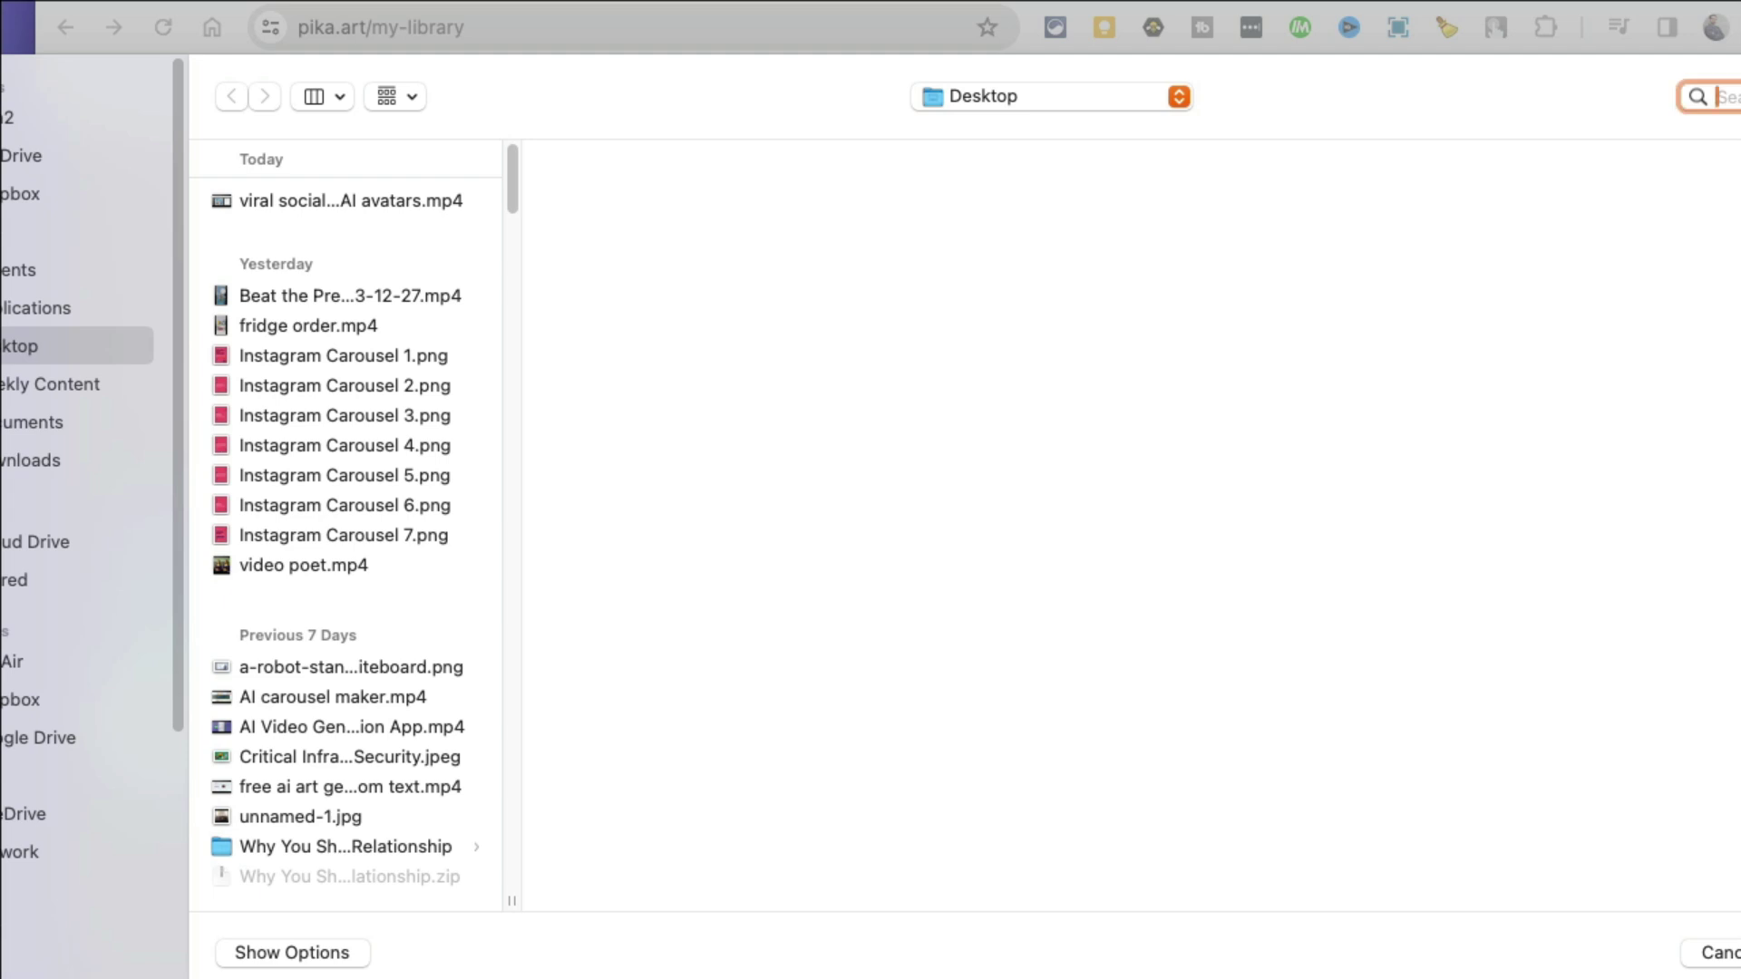
text(ai a)
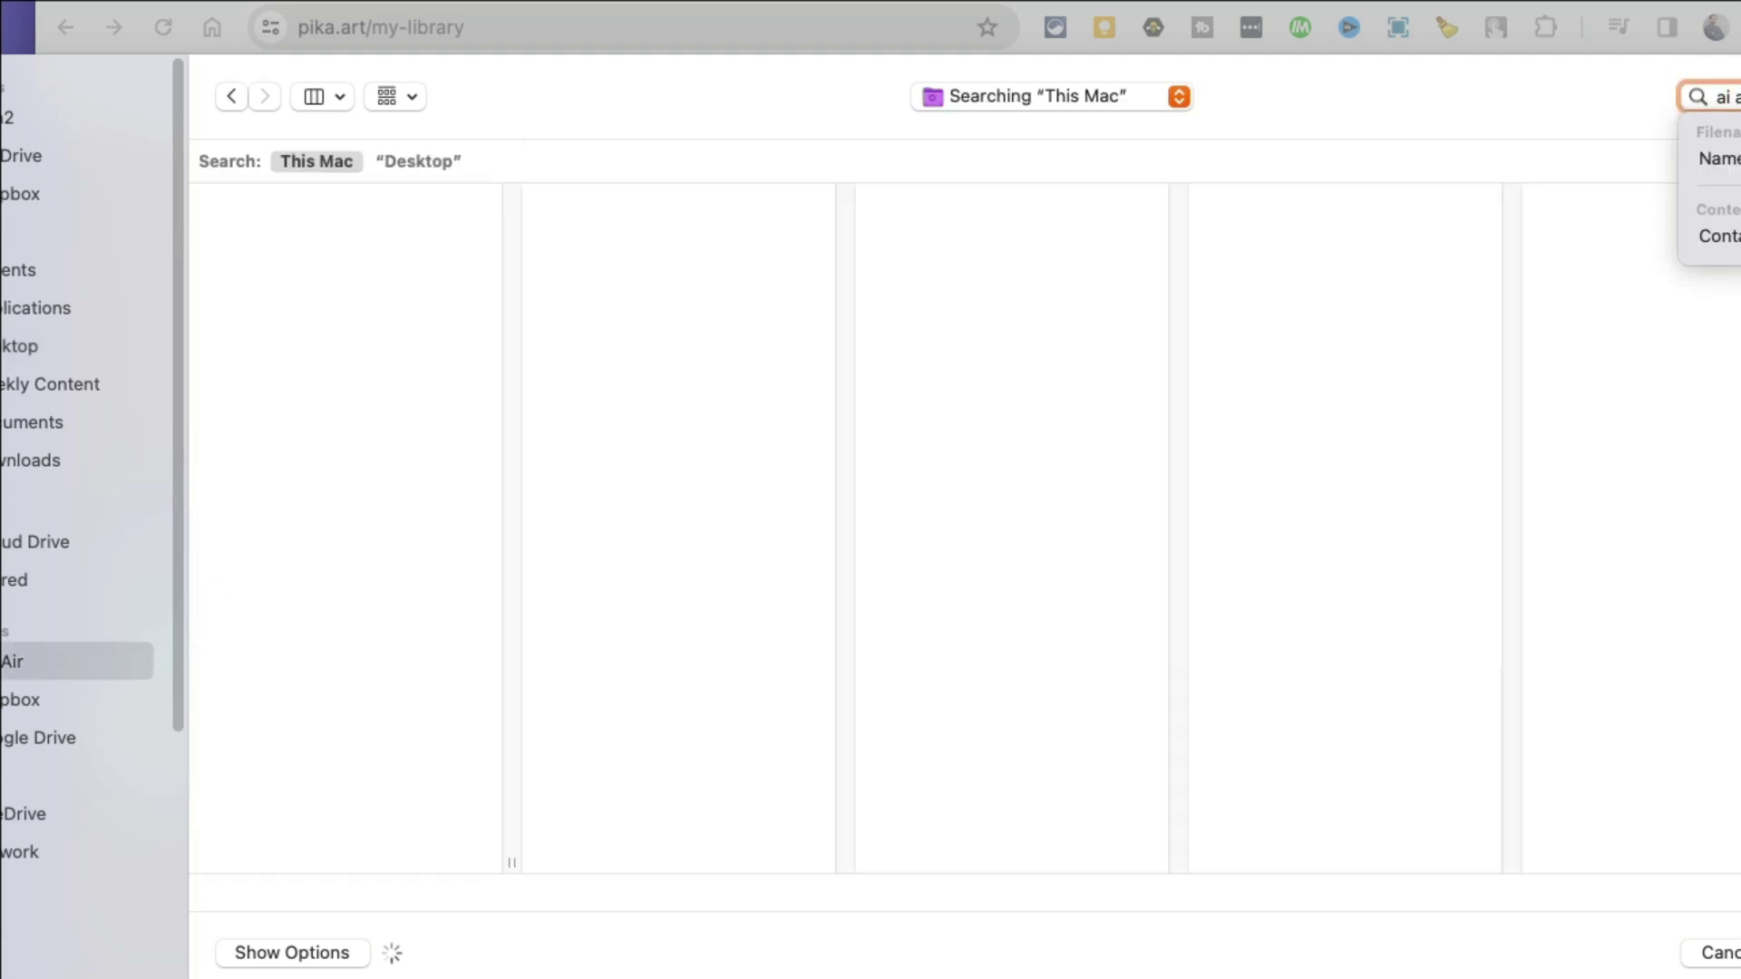
key(Return)
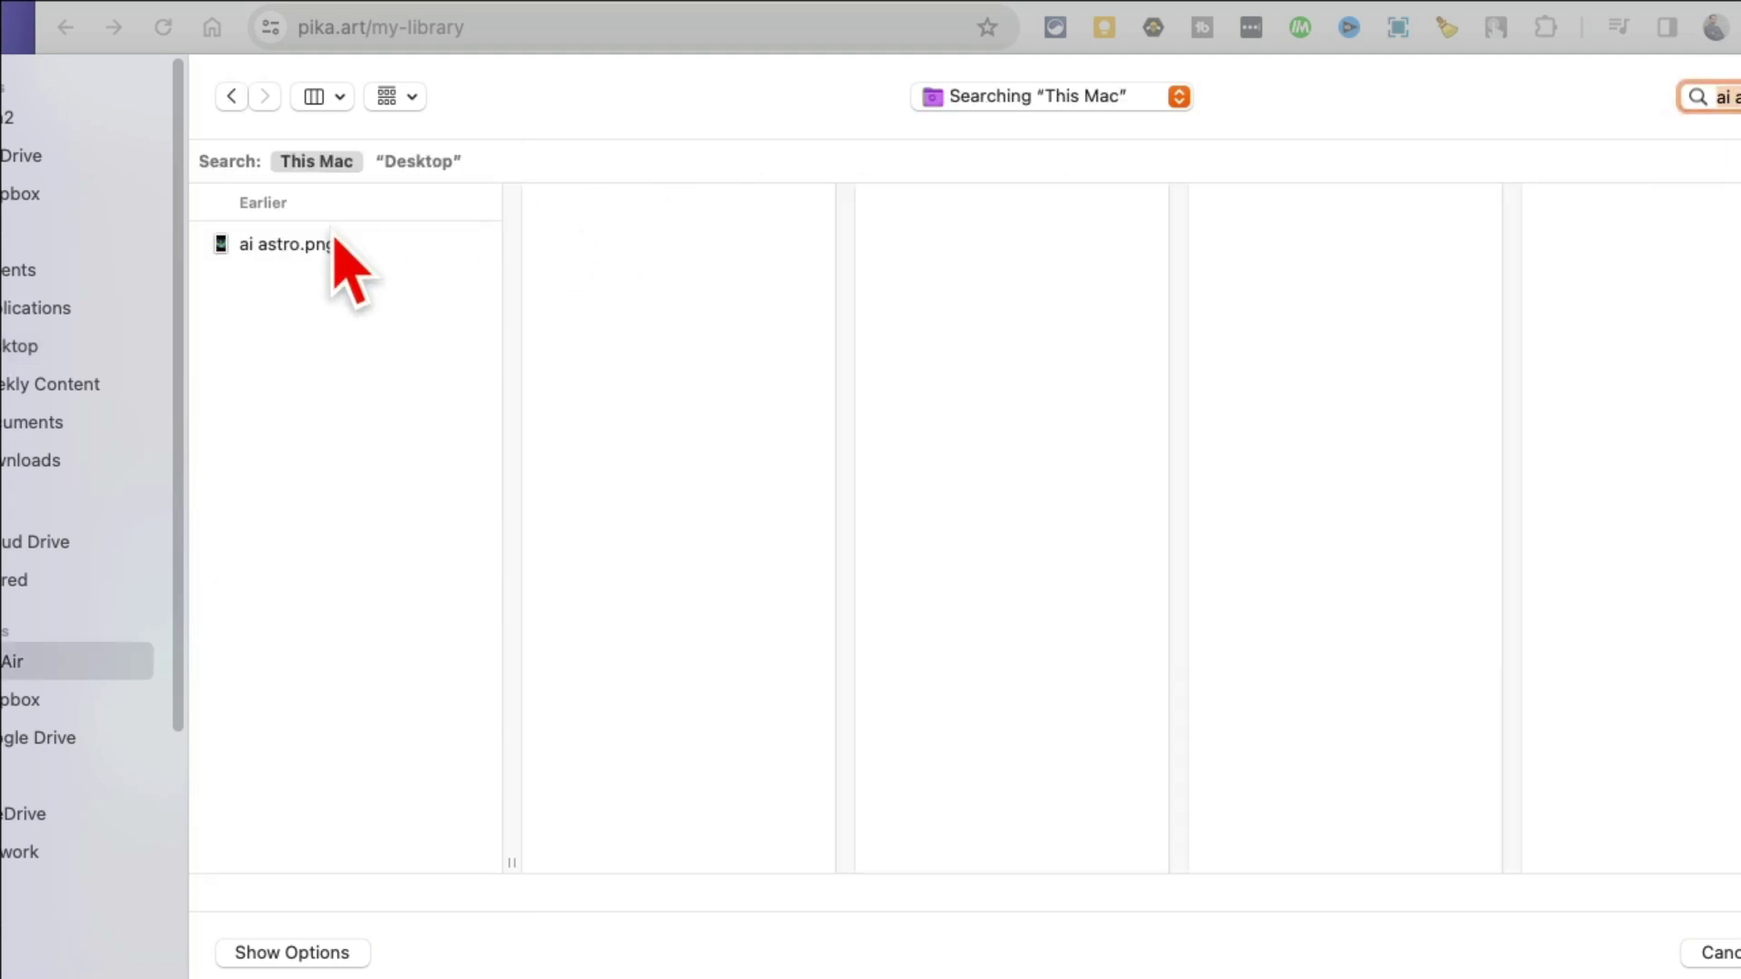
click(341, 259)
key(Return)
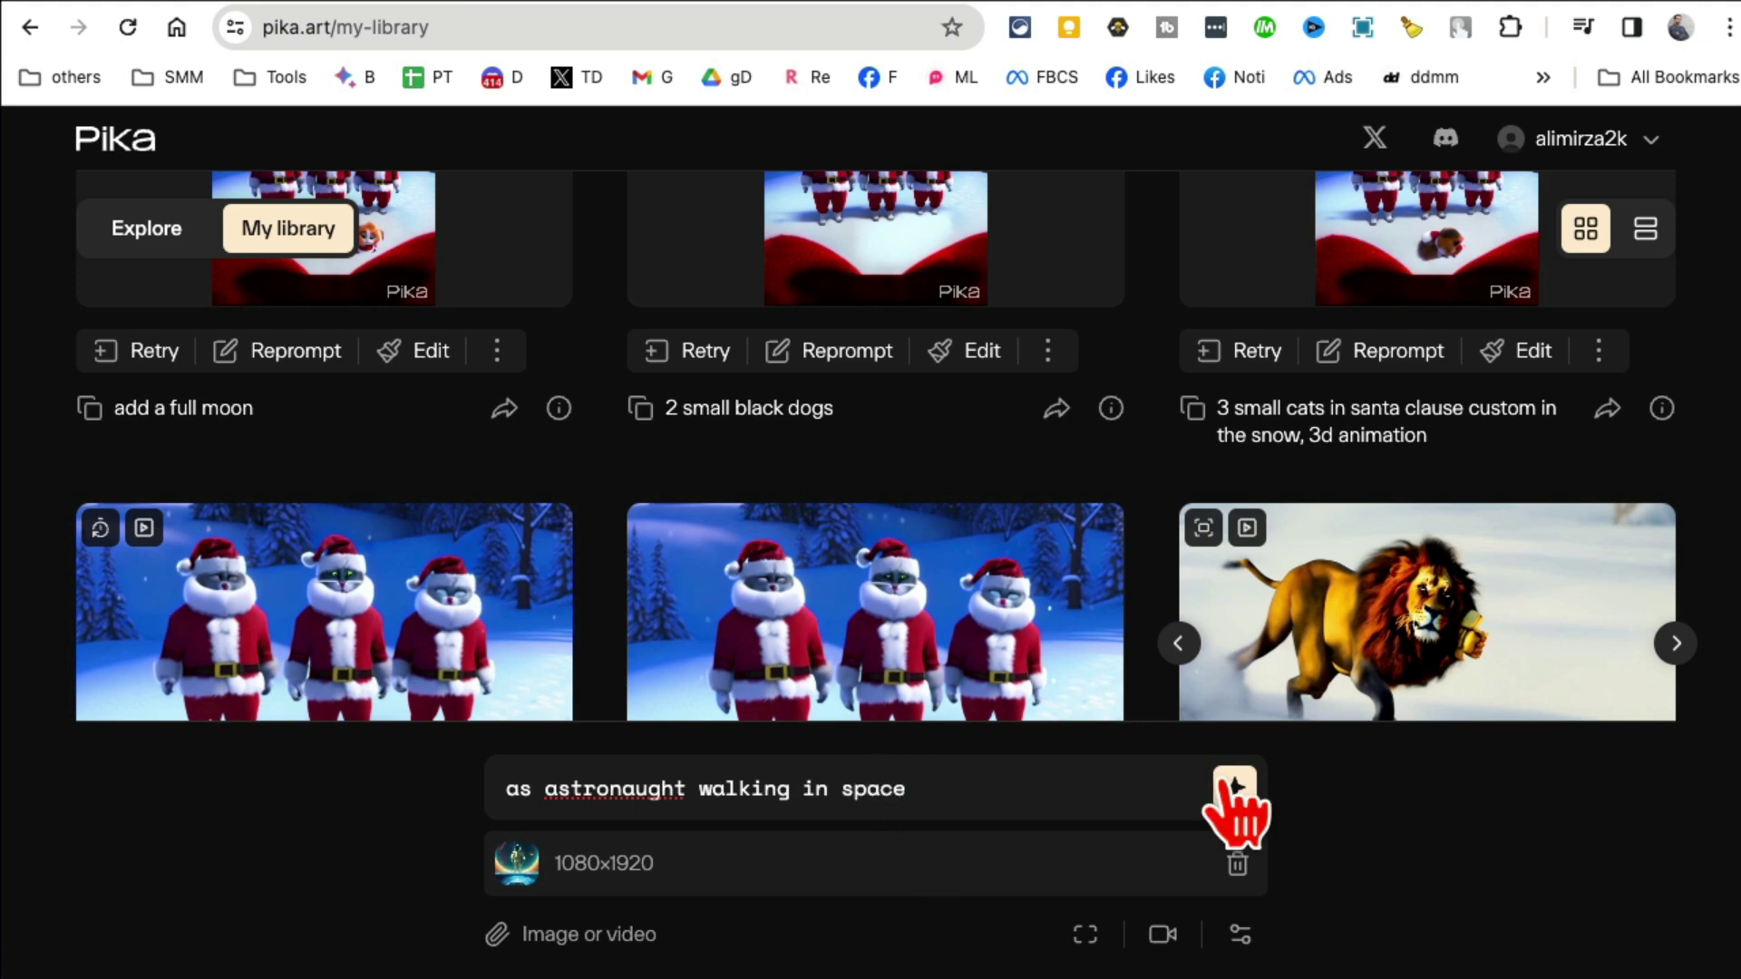
scroll(1048, 598, up, 8)
scroll(1047, 599, up, 3)
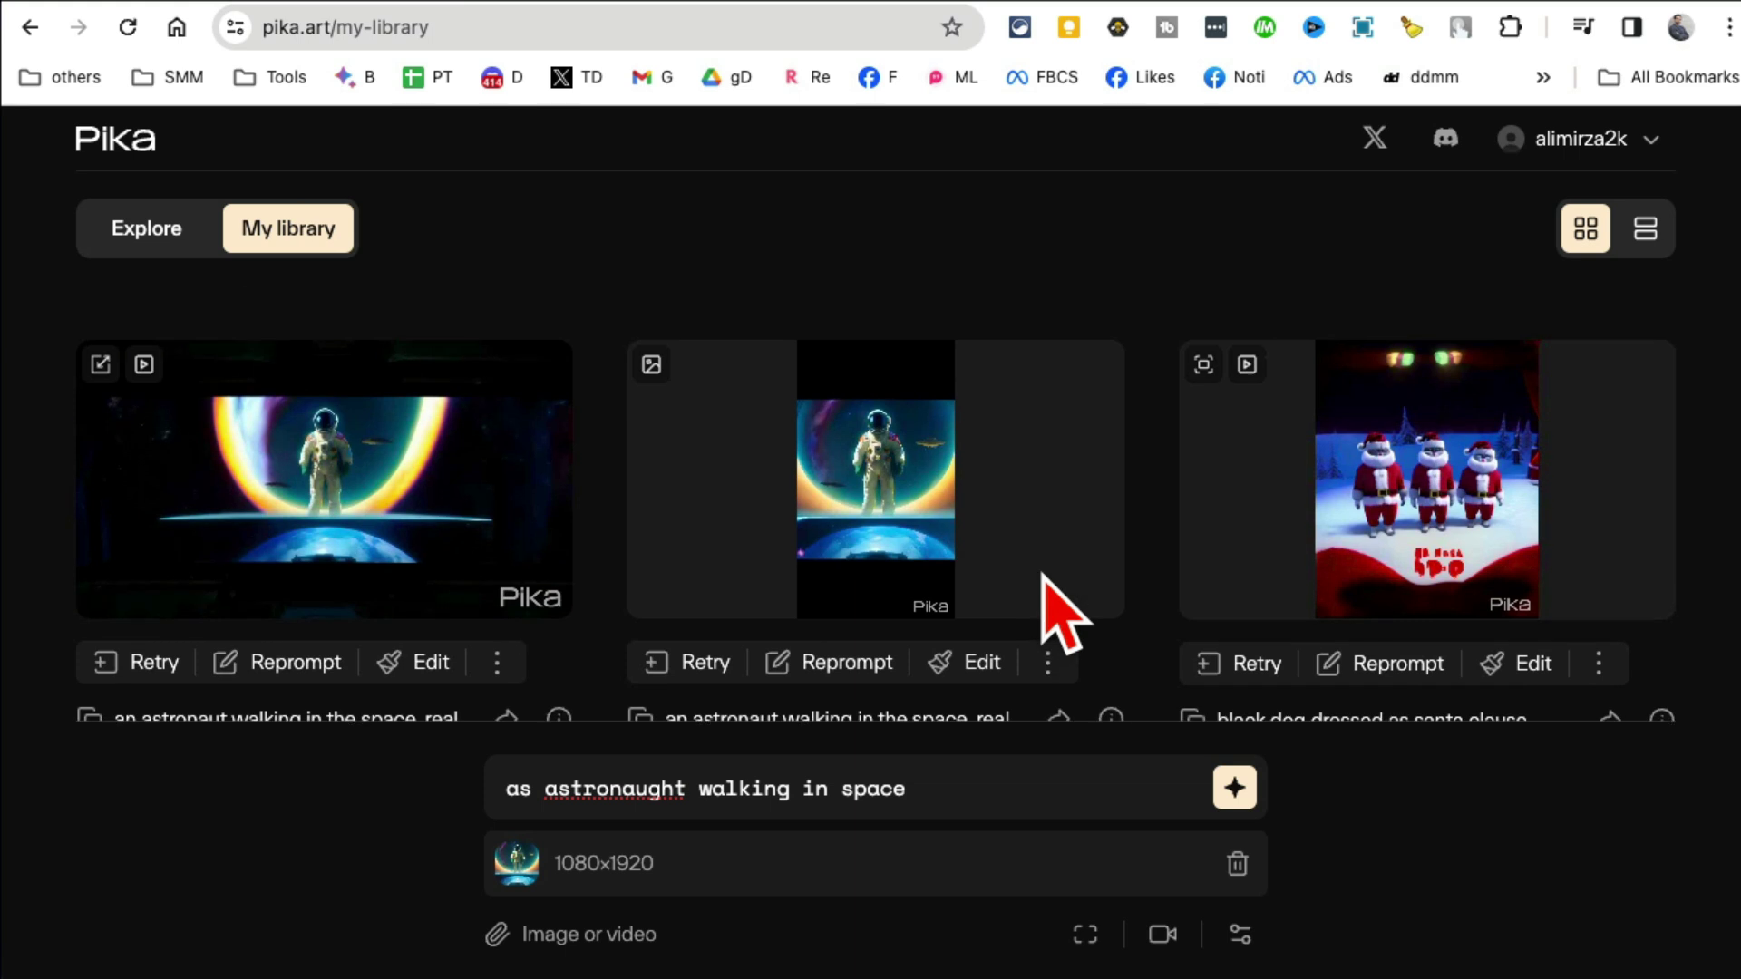
Step: Add a 4-second extension to the vertical astronaut video and start generating it
click(1098, 593)
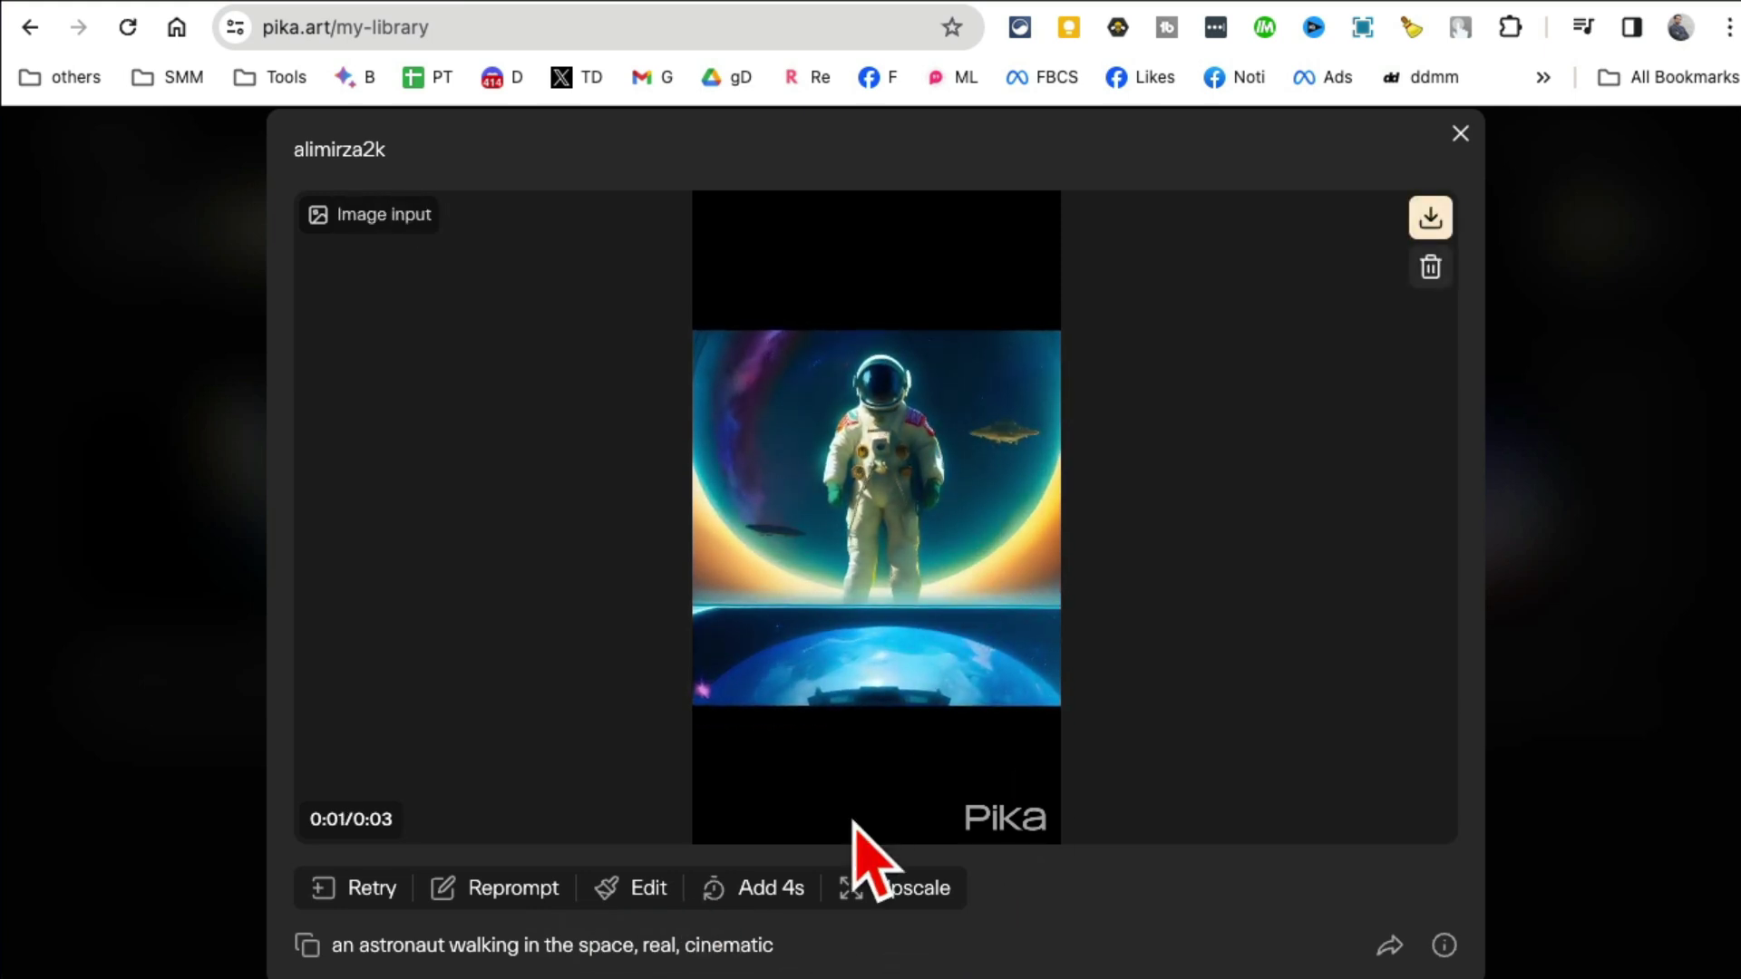
click(771, 888)
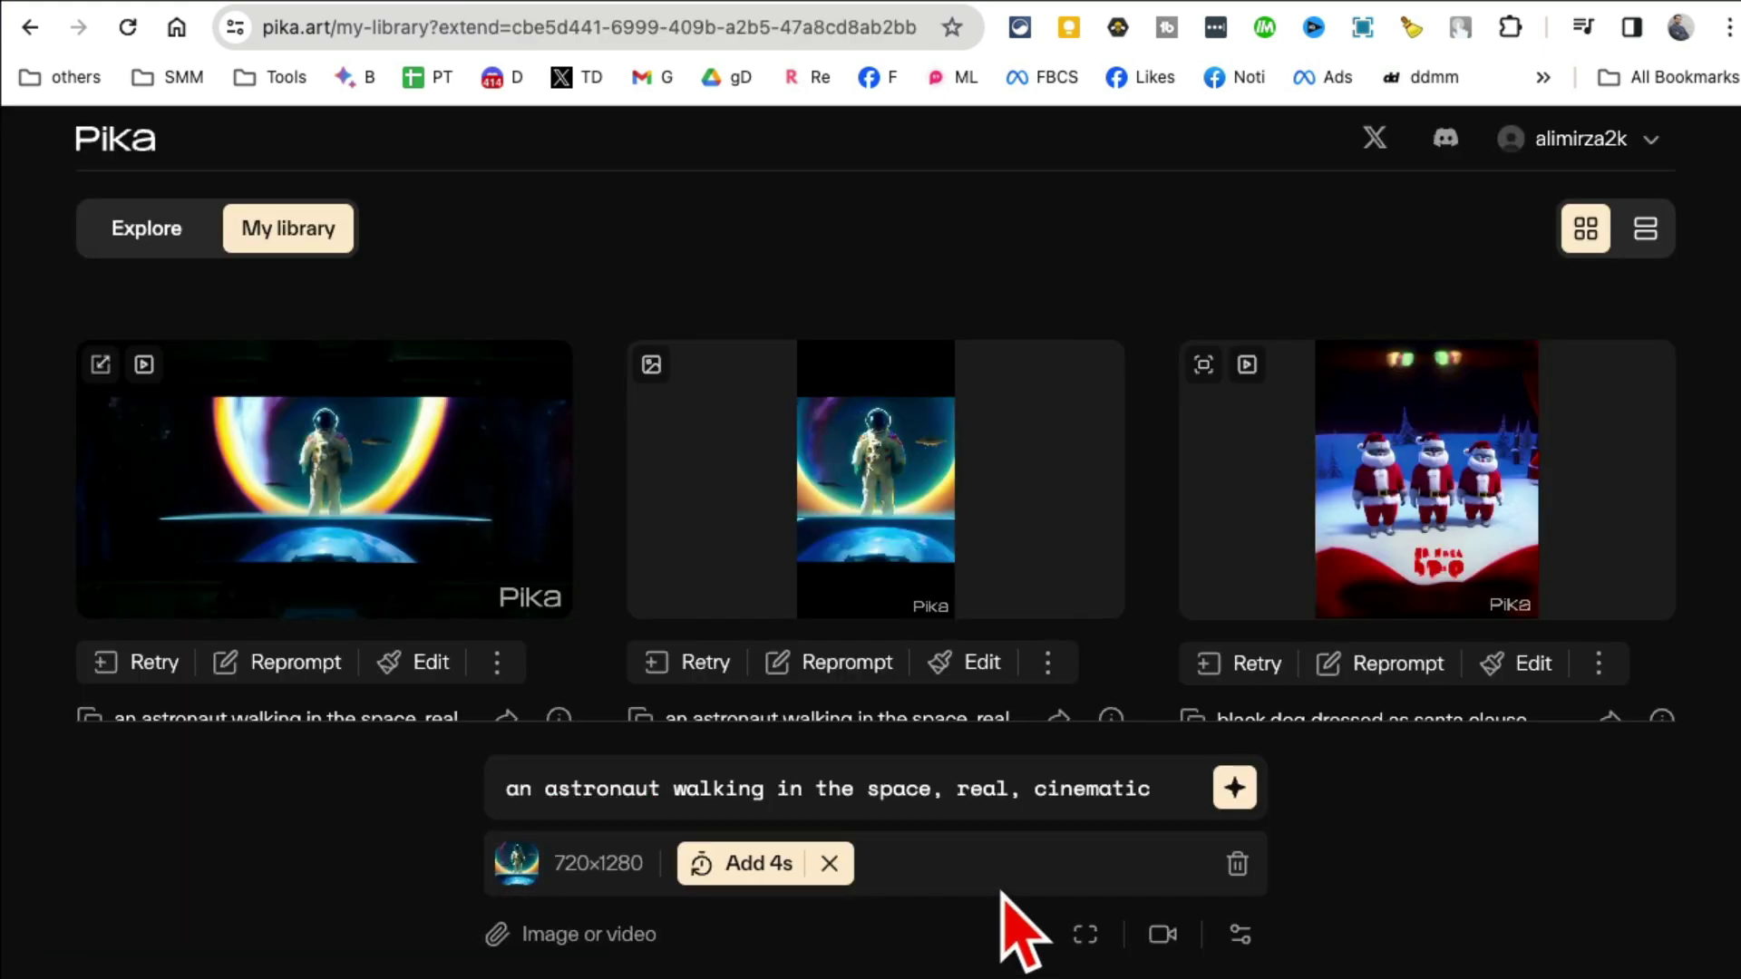
click(1236, 789)
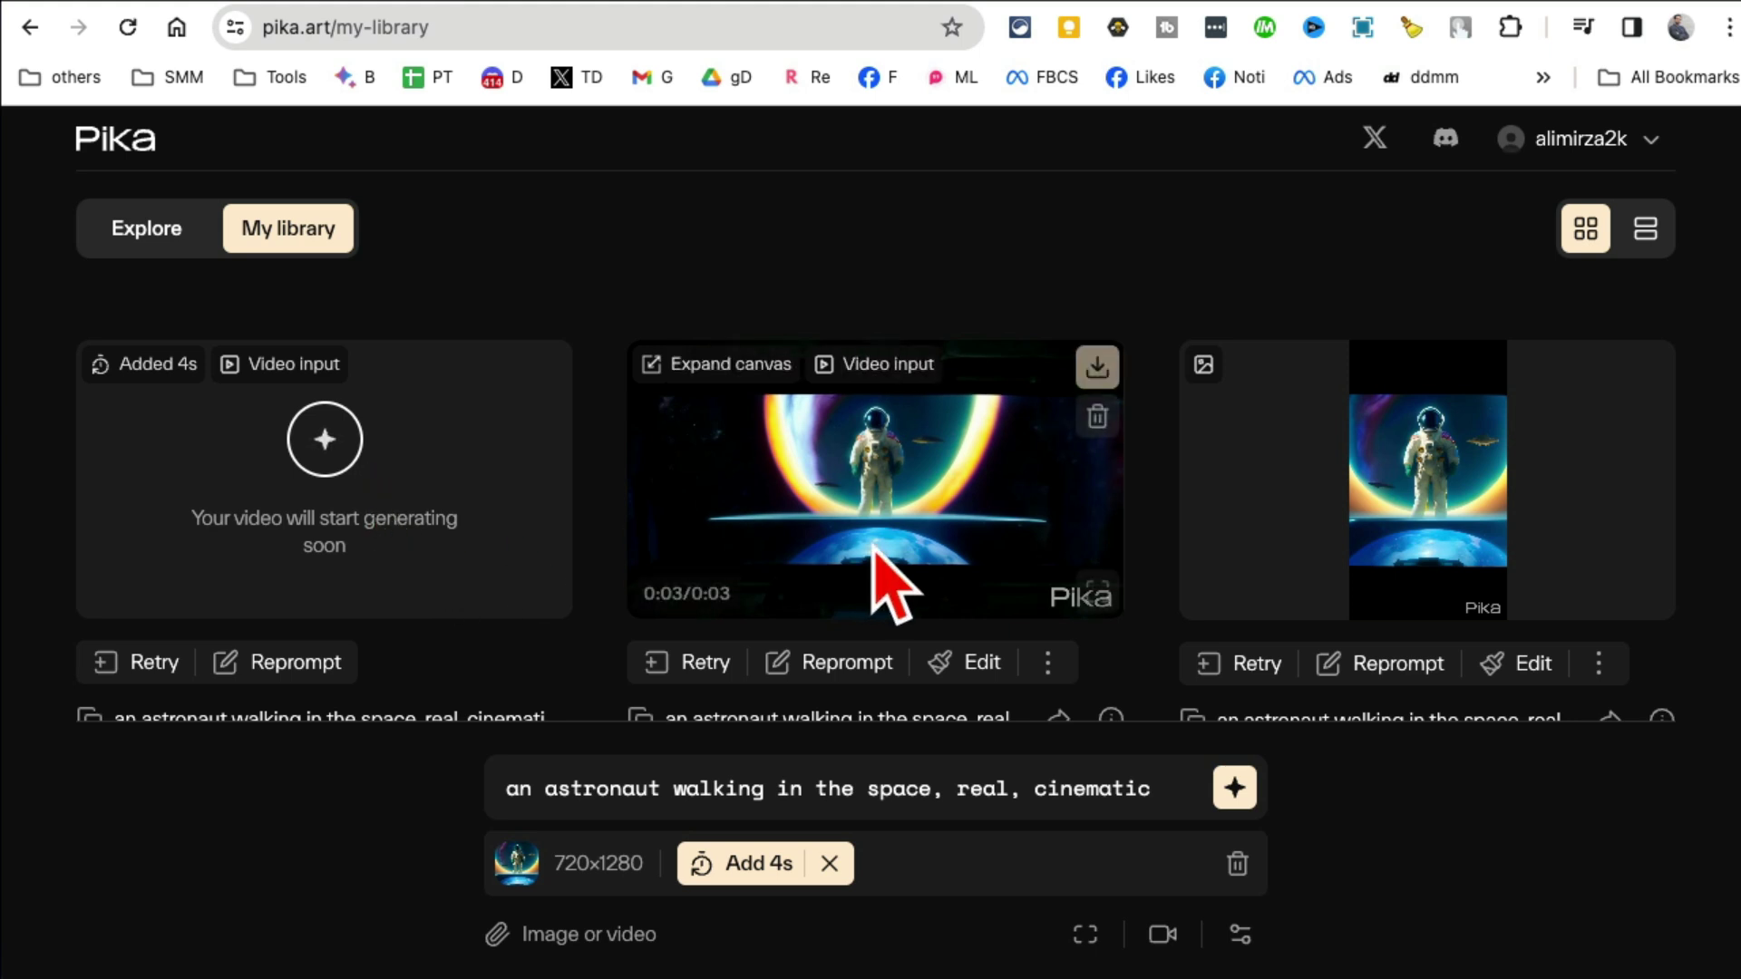
mouse_move(876, 479)
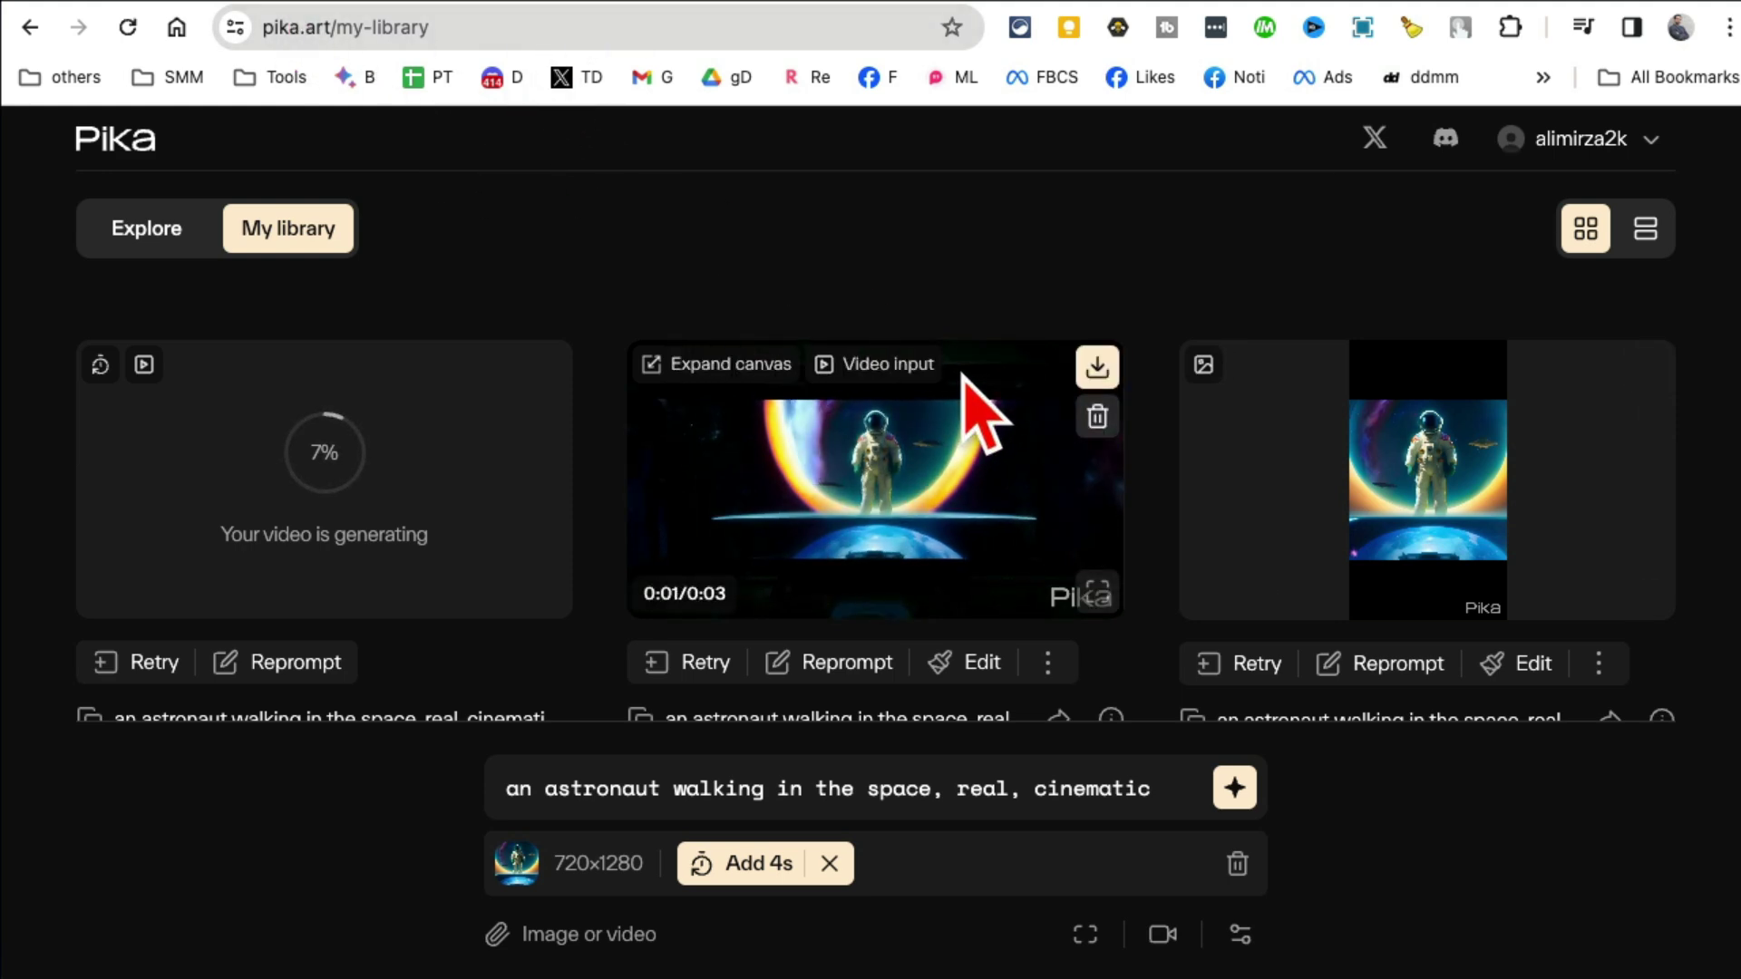
click(146, 245)
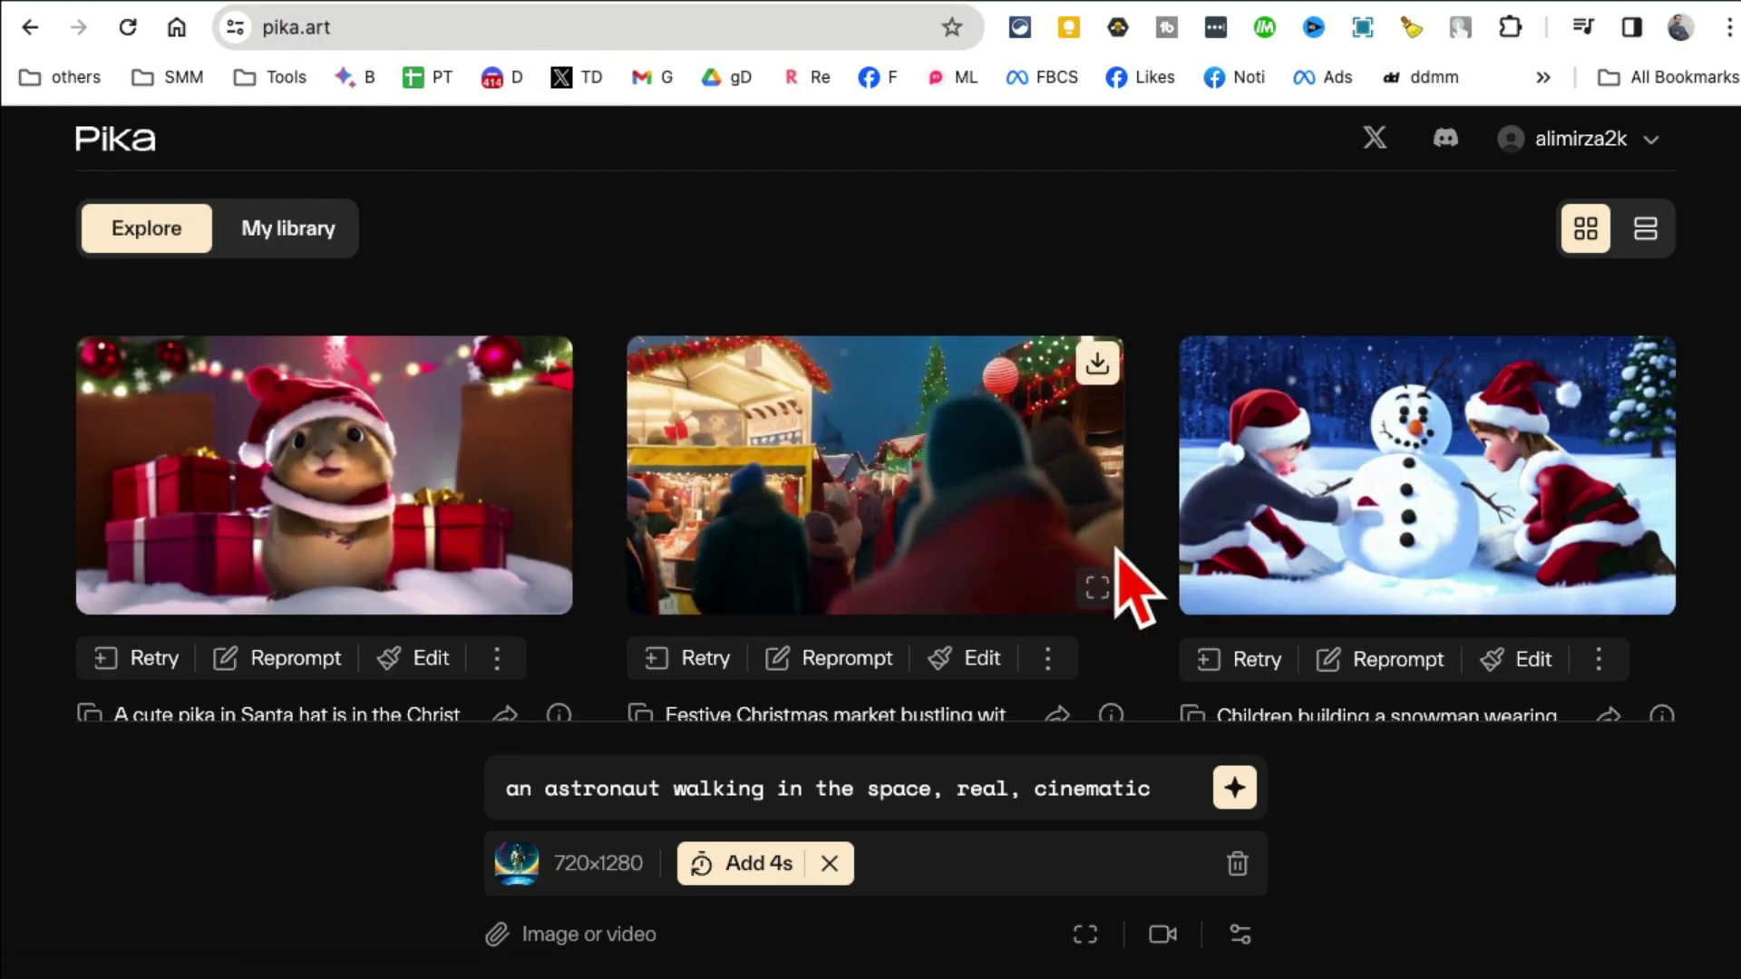
scroll(1116, 544, down, 5)
scroll(1444, 586, down, 5)
scroll(1446, 585, down, 5)
scroll(1444, 584, down, 5)
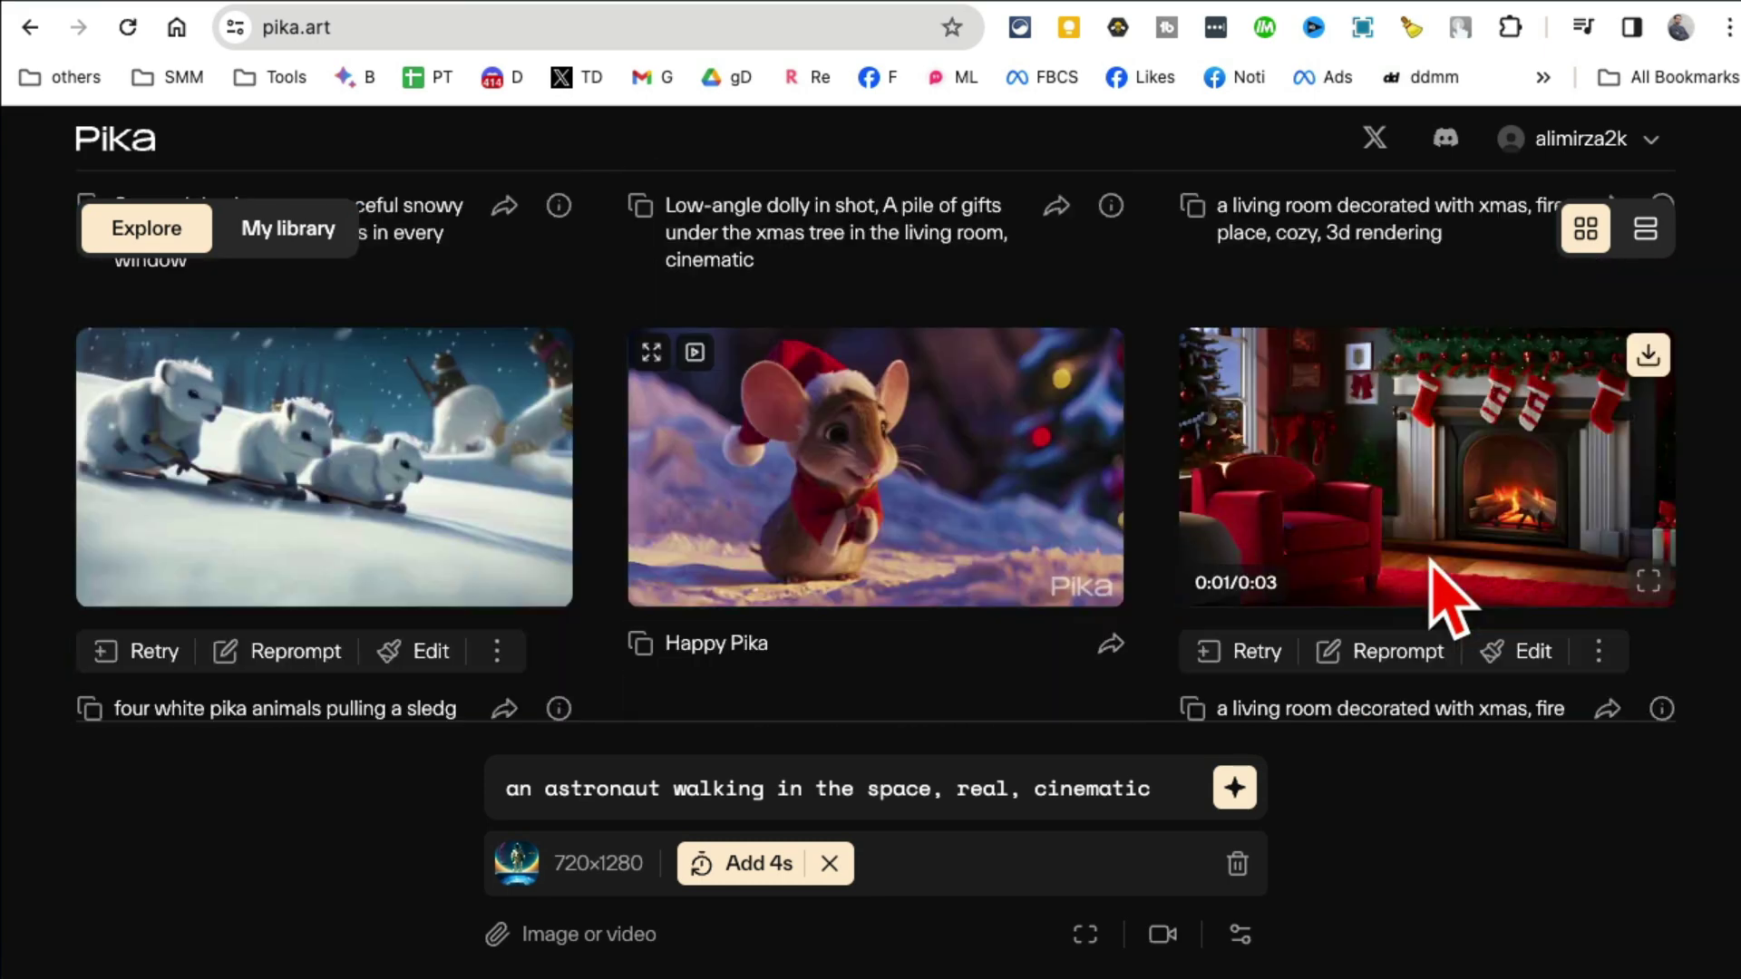
scroll(1445, 586, down, 5)
scroll(1428, 545, up, 5)
click(295, 29)
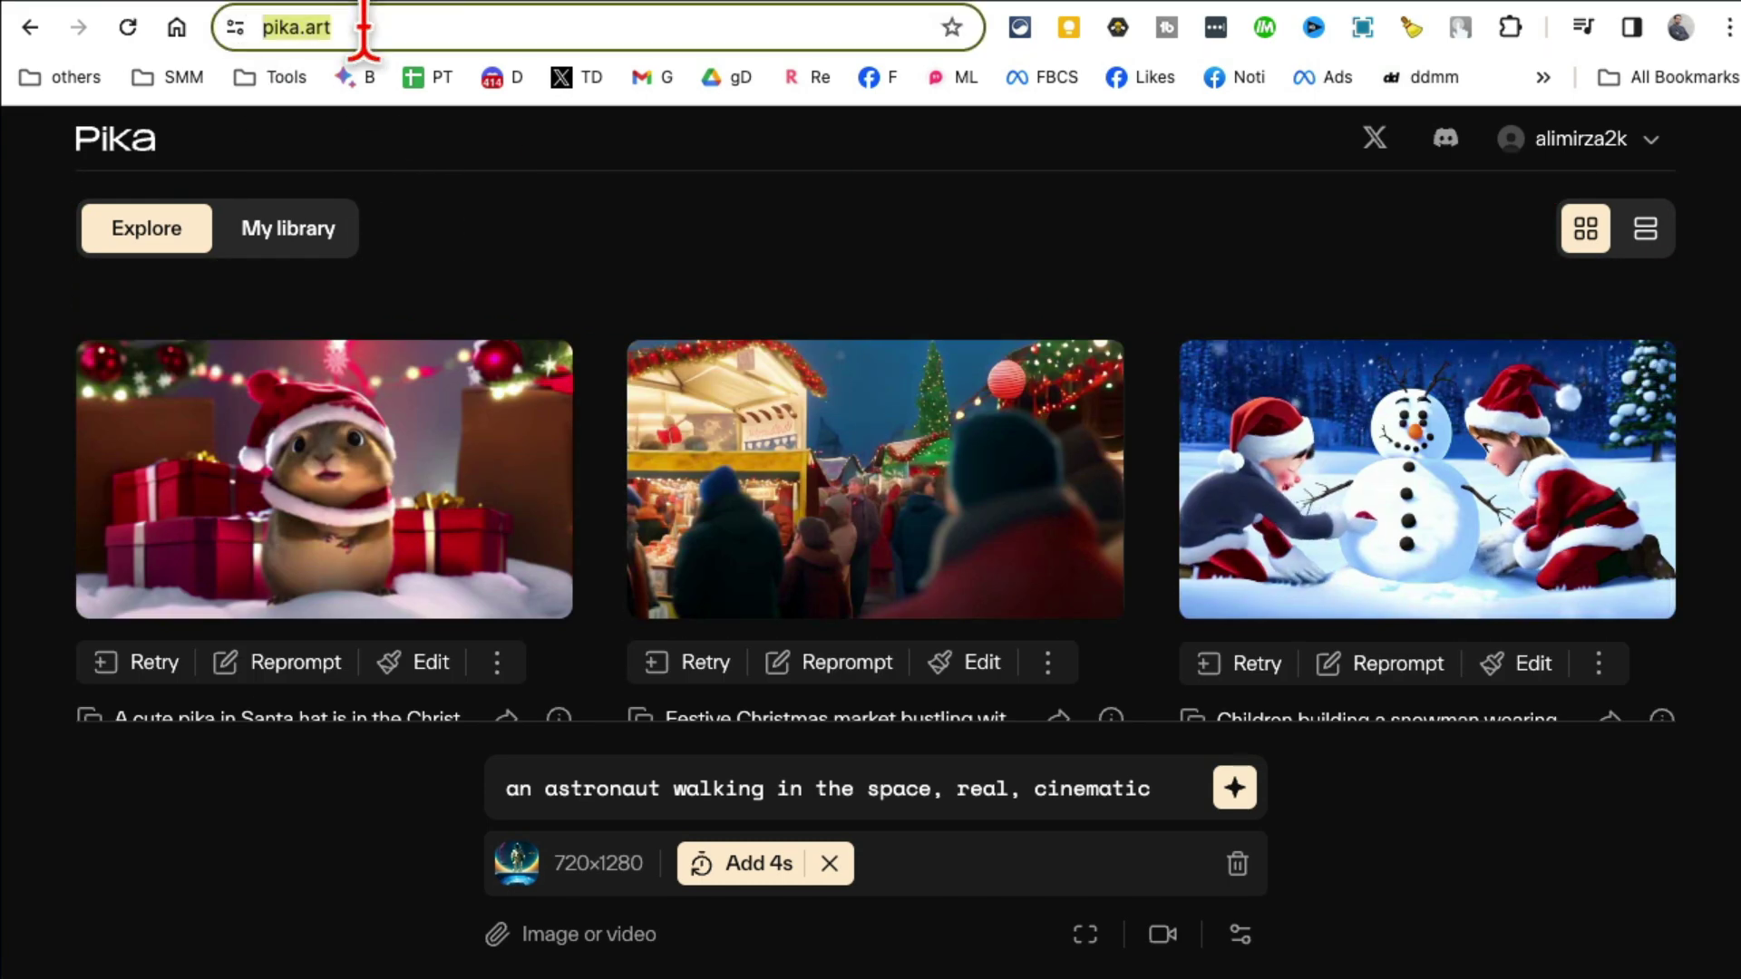